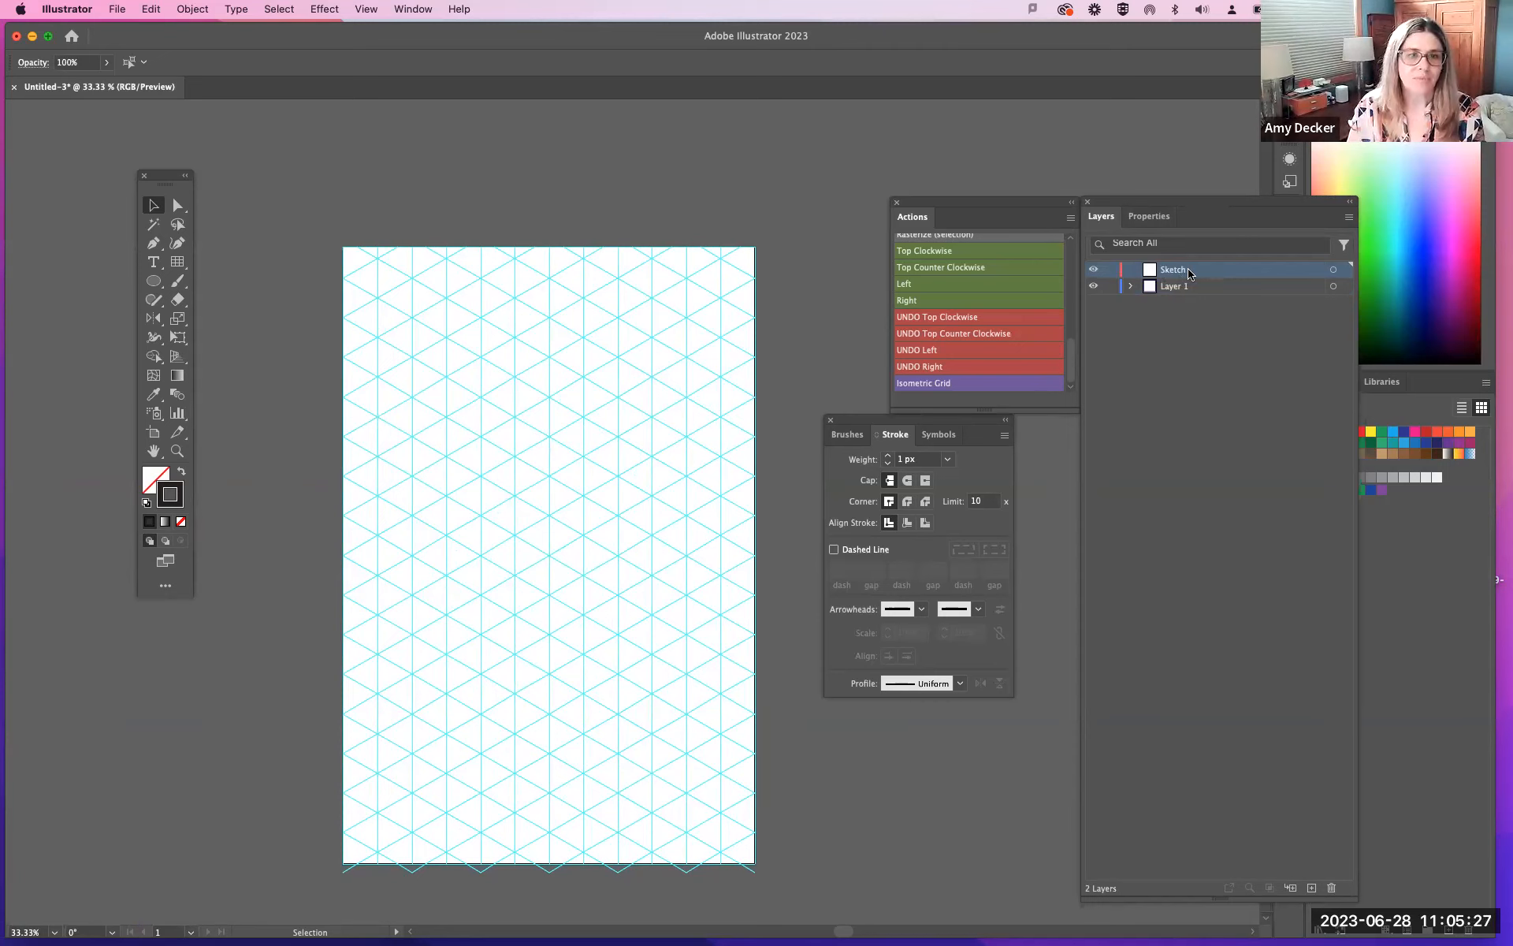
Step: Place Isometric Utopia Sketch.jpg as a linked image on the Sketch layer, scaled to cover the full height of the artboard
click(116, 8)
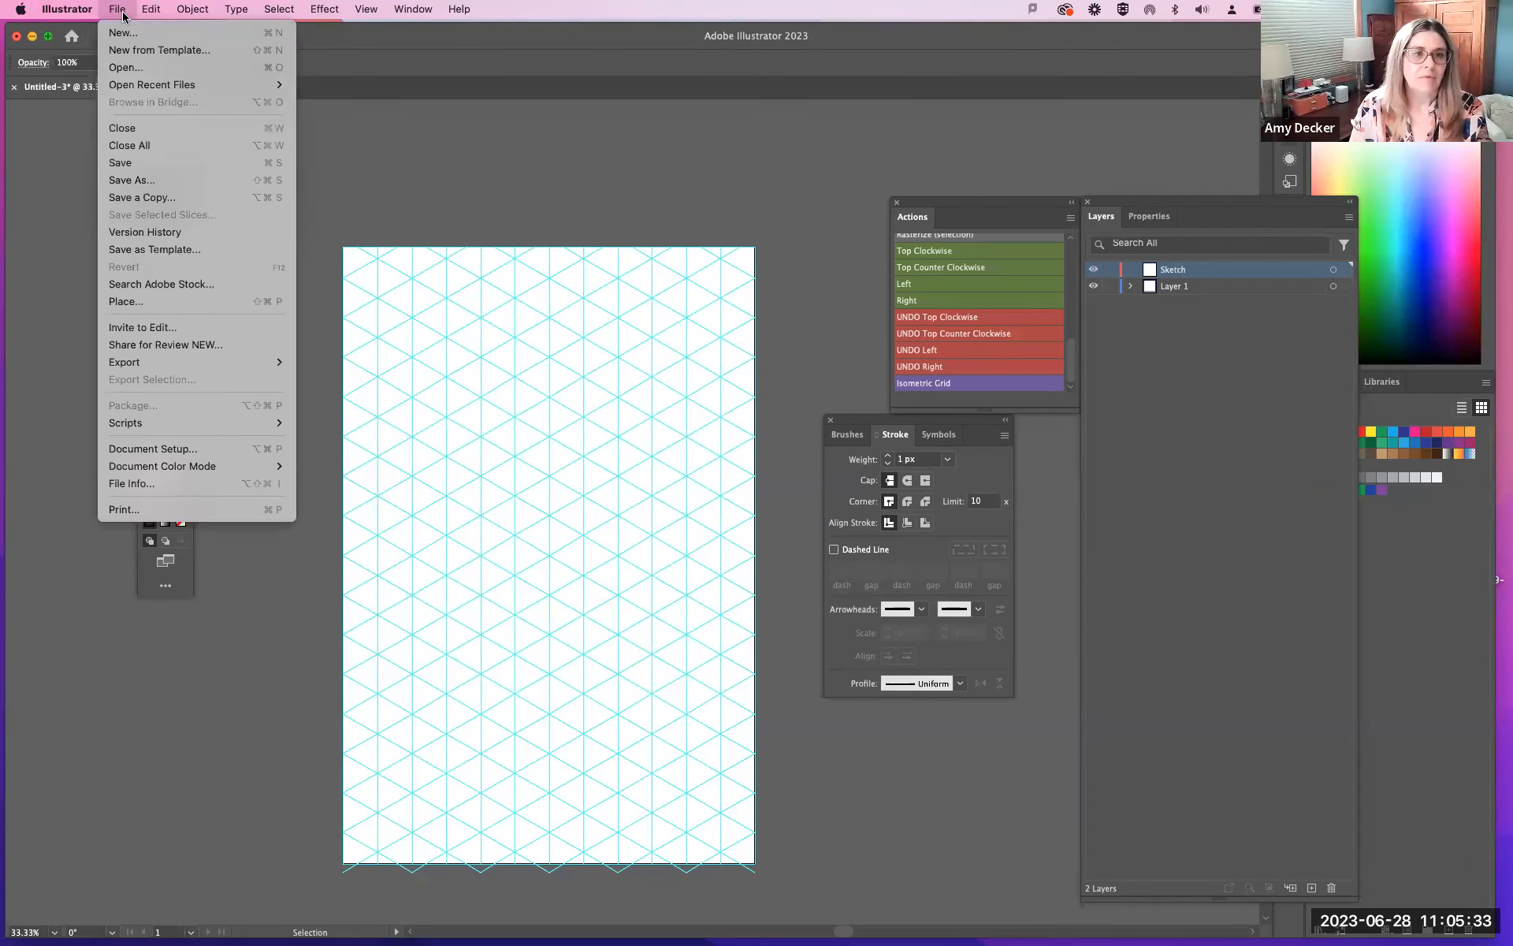
click(145, 304)
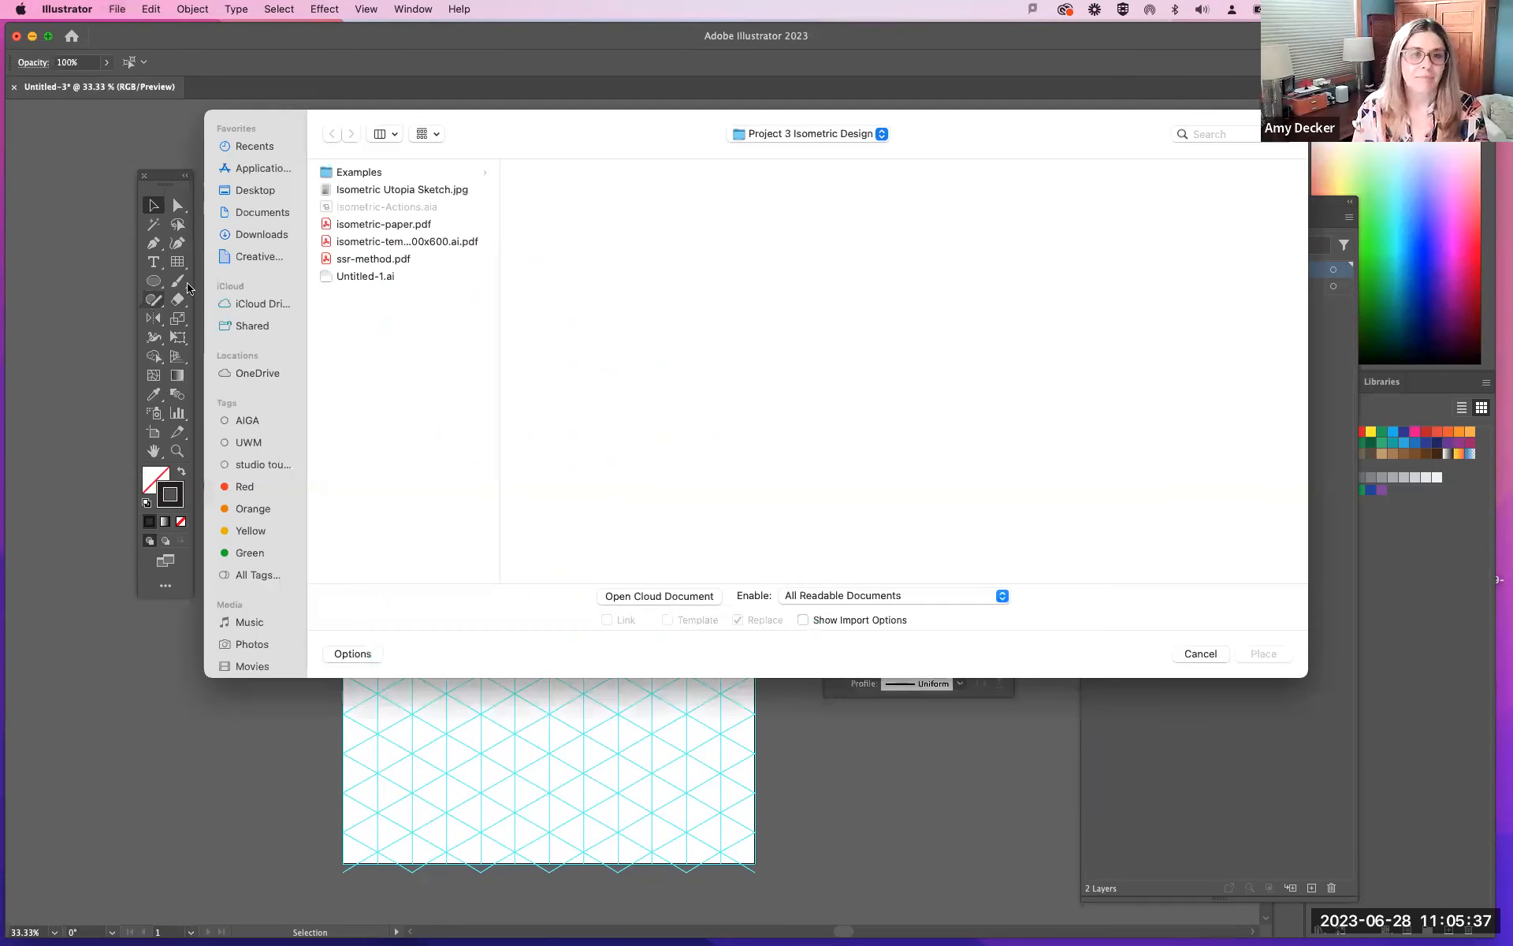
click(380, 190)
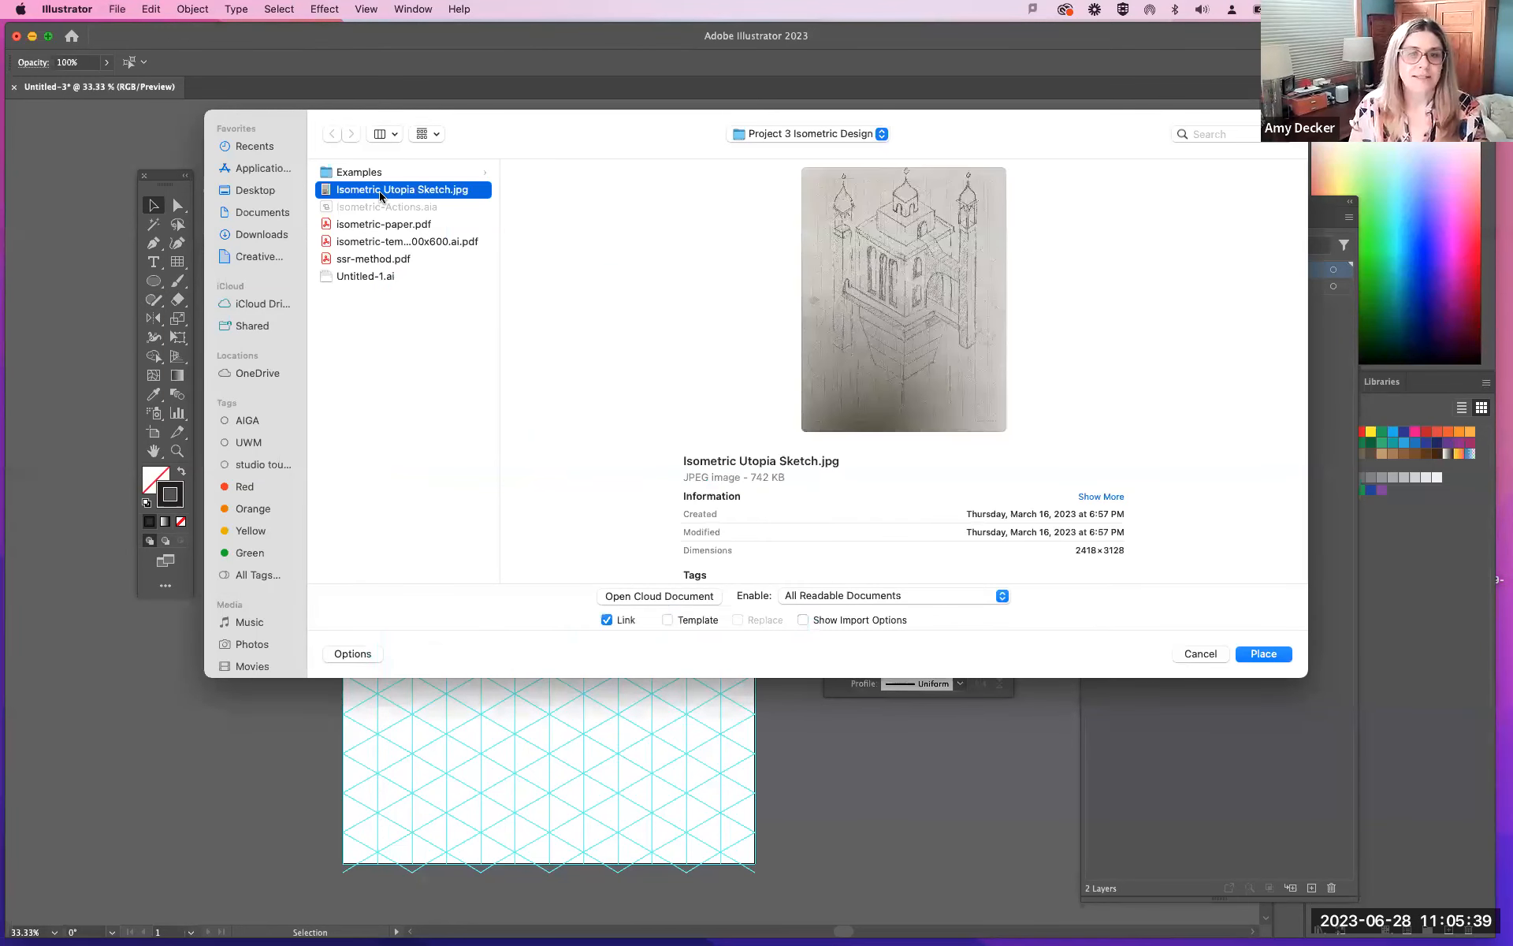
click(1265, 655)
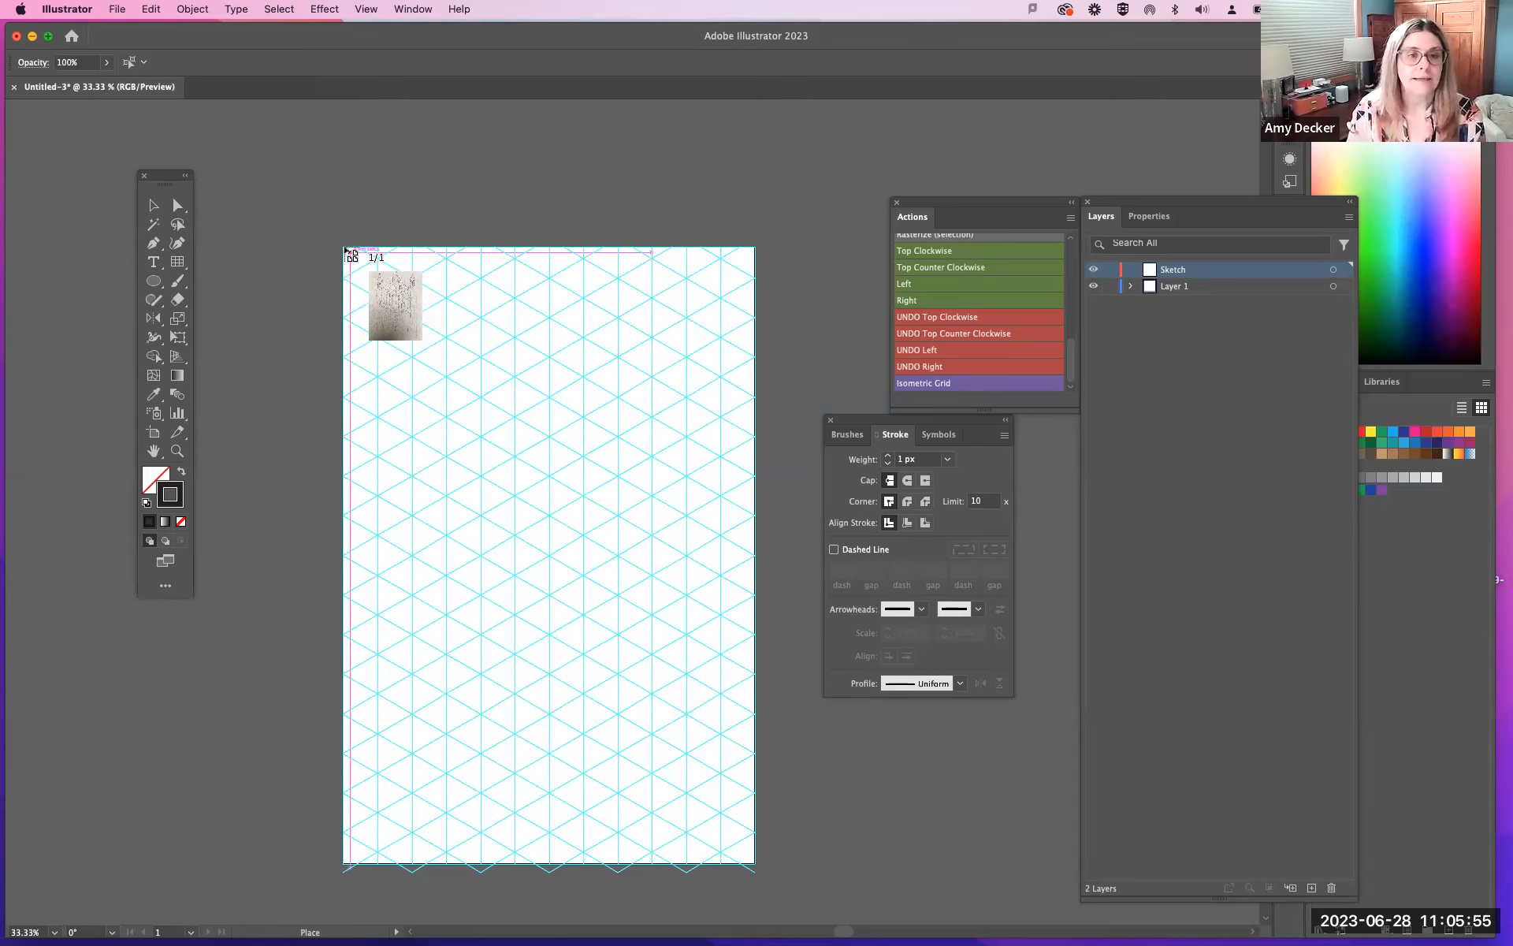
mouse_move(340, 247)
mouse_down()
mouse_move(716, 807)
mouse_move(778, 856)
mouse_move(827, 859)
mouse_move(816, 881)
mouse_move(807, 870)
mouse_up()
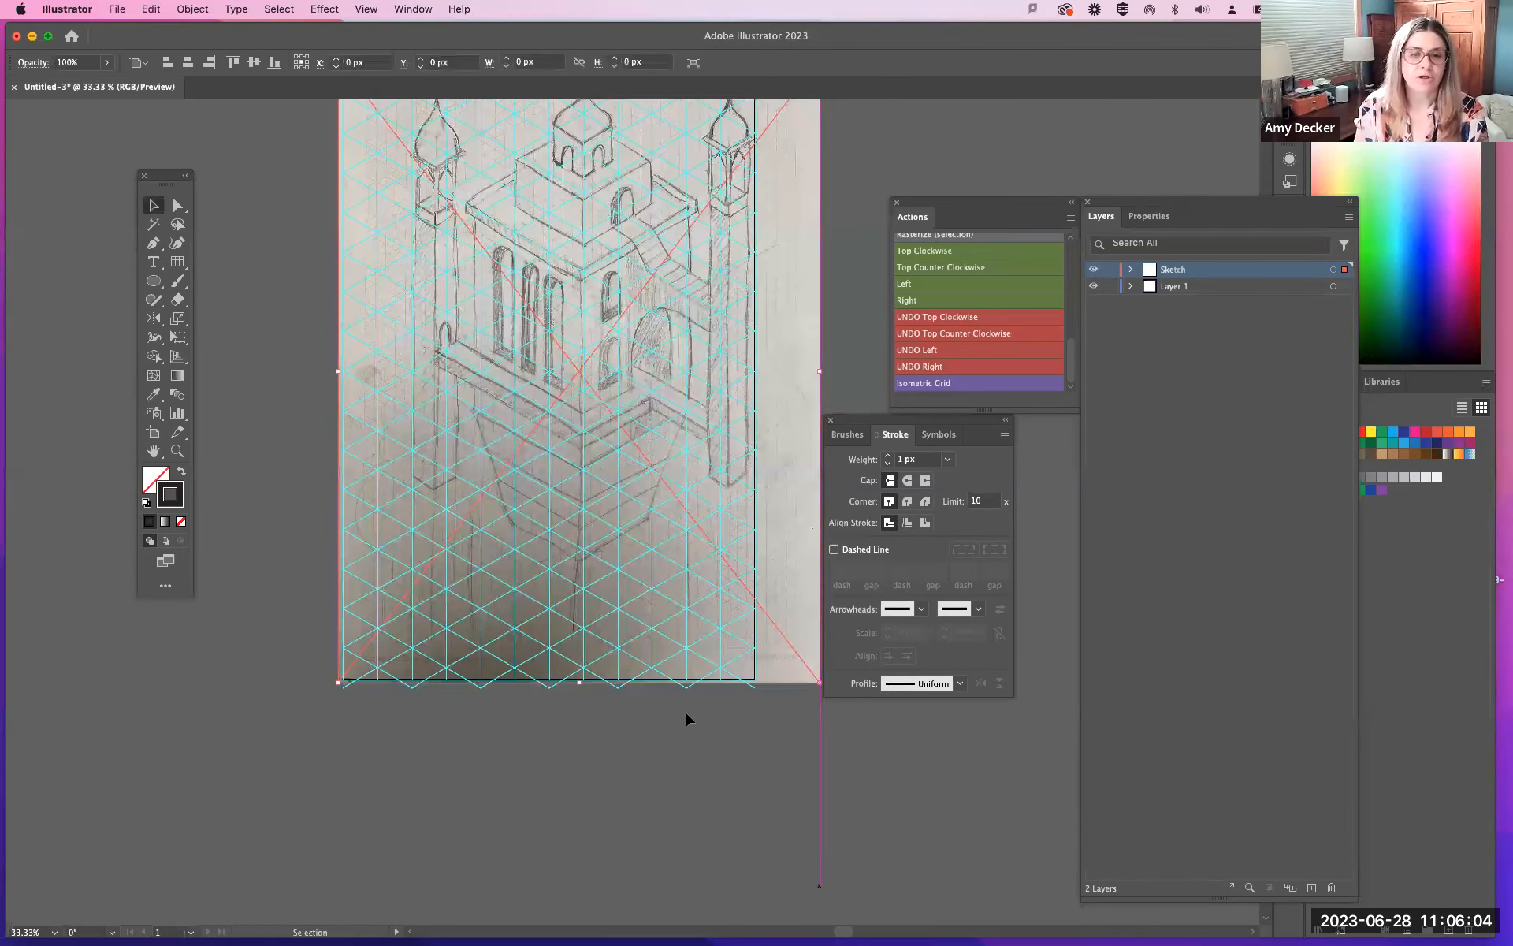
Step: Reposition the placed sketch so it aligns with the isometric grid, and move the Sketch layer beneath Layer 1
click(267, 217)
drag(481, 275, 443, 389)
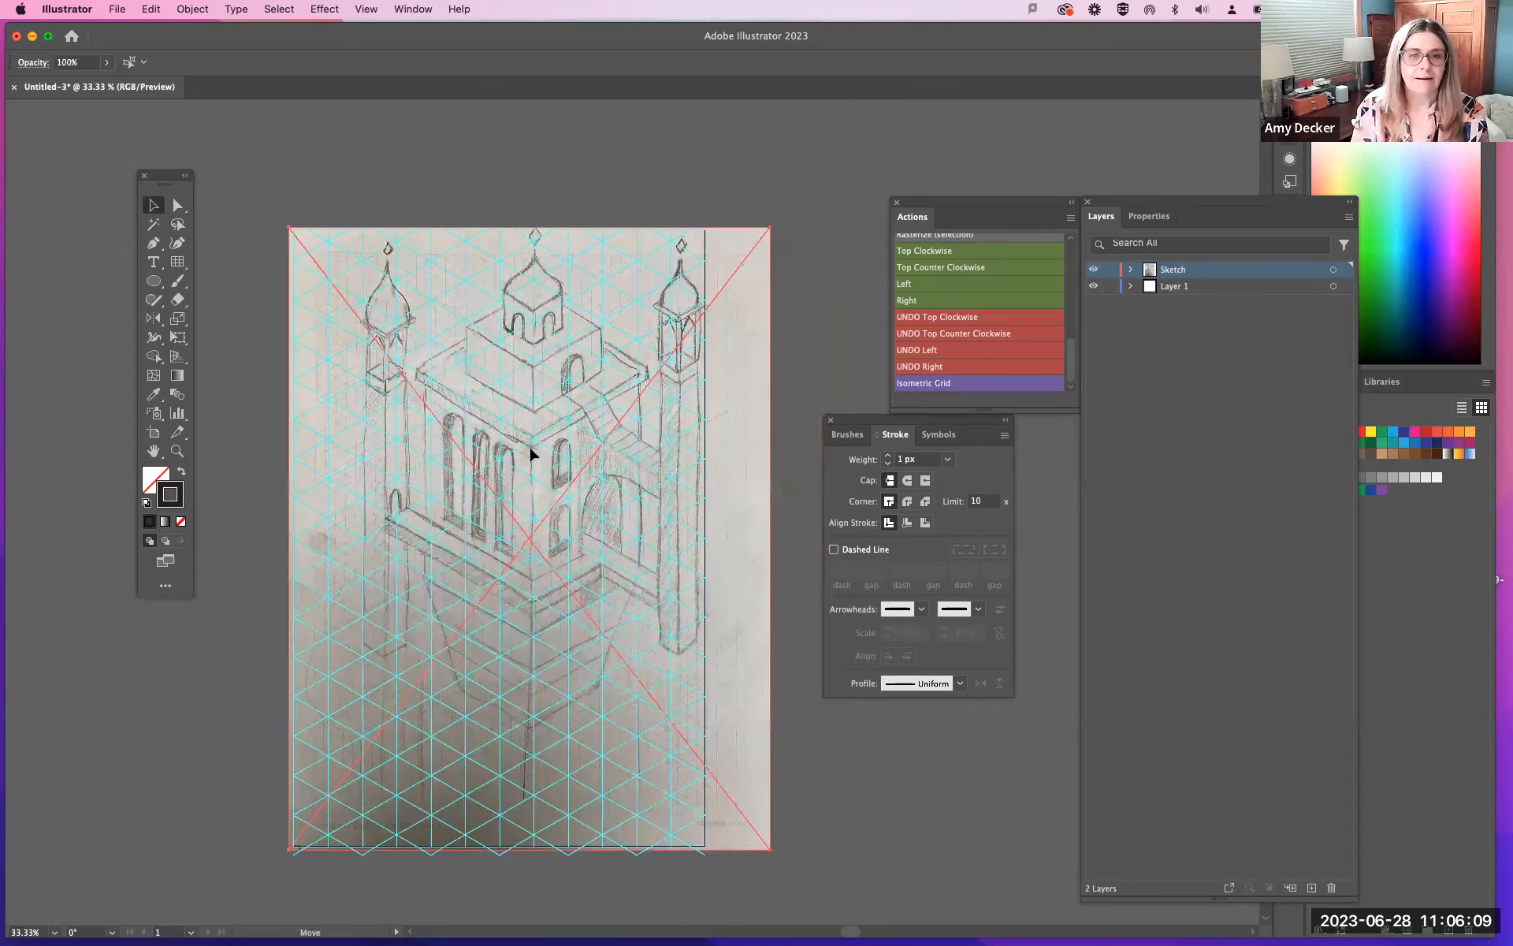
drag(529, 446, 529, 441)
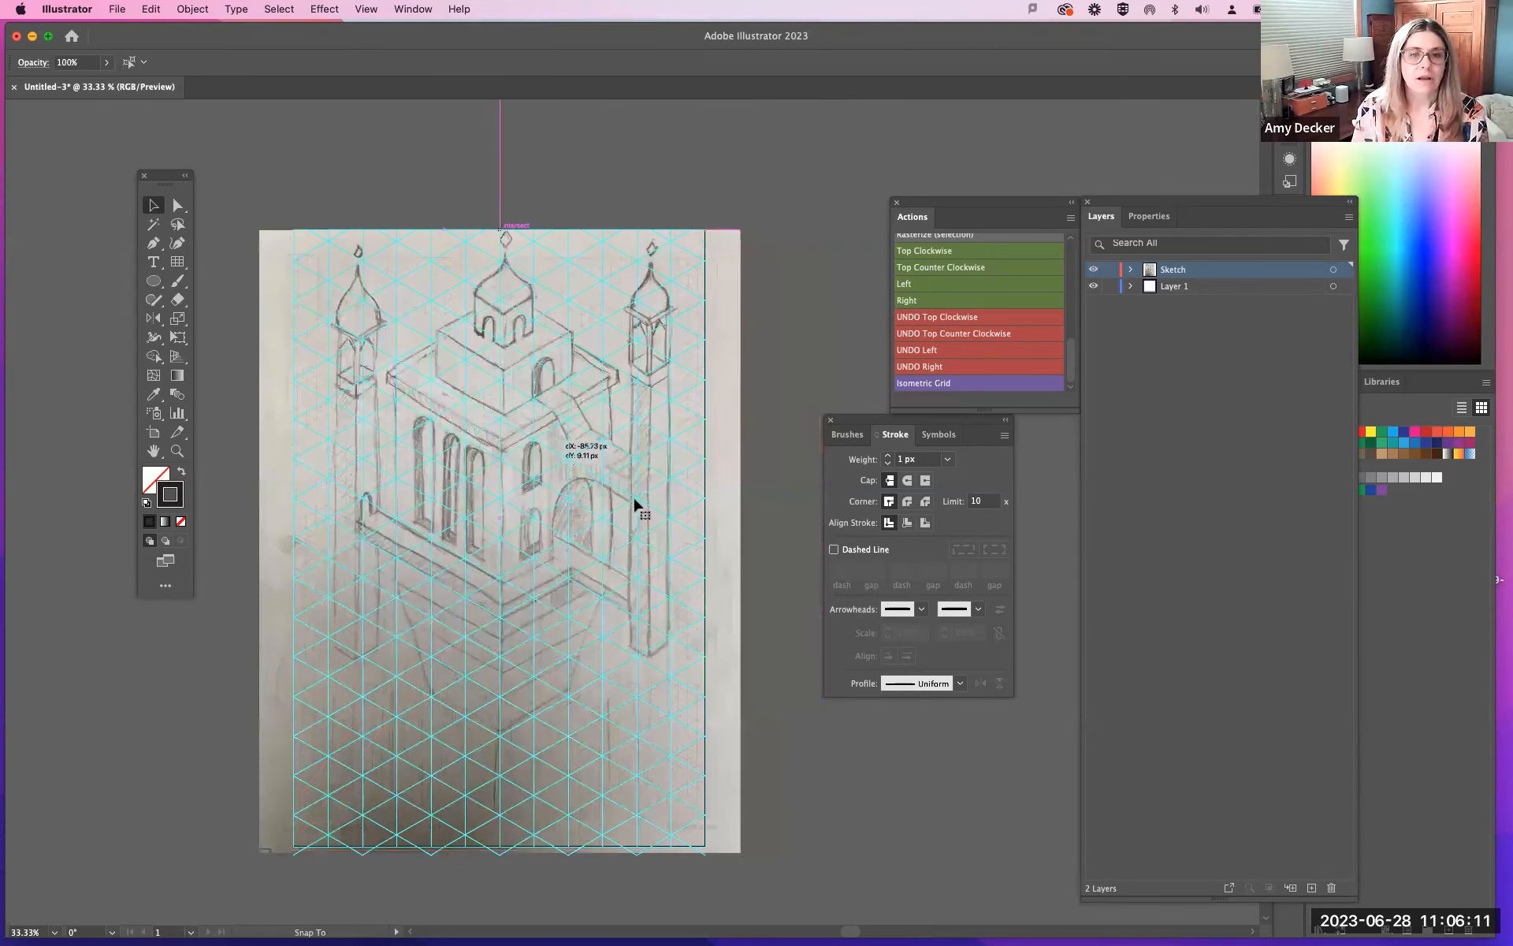
drag(600, 521, 603, 523)
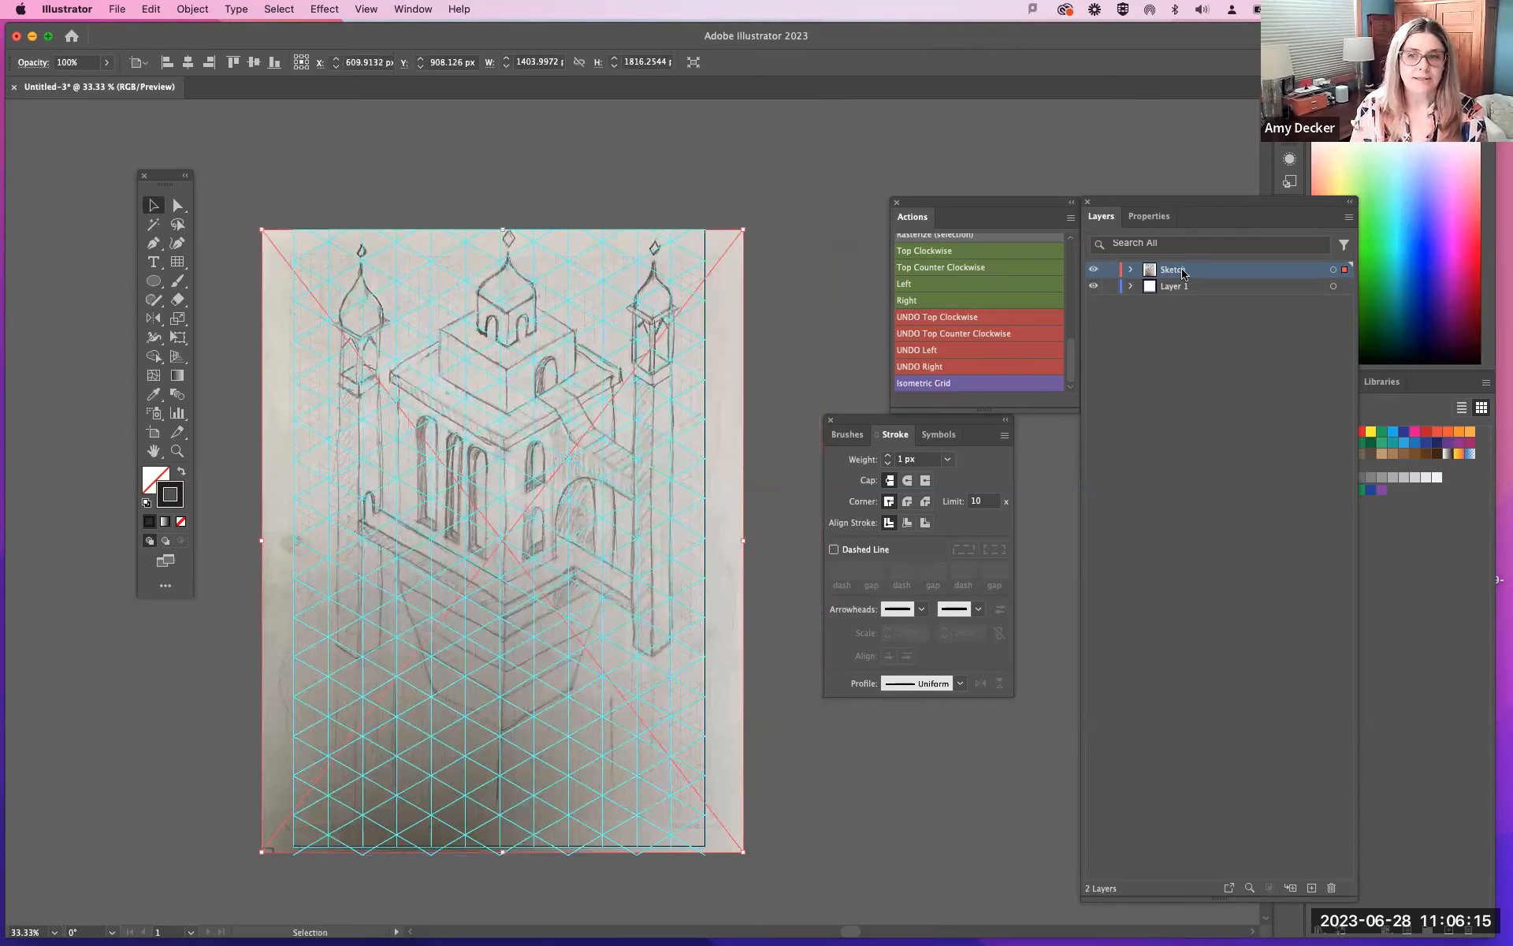
drag(1183, 275, 1183, 296)
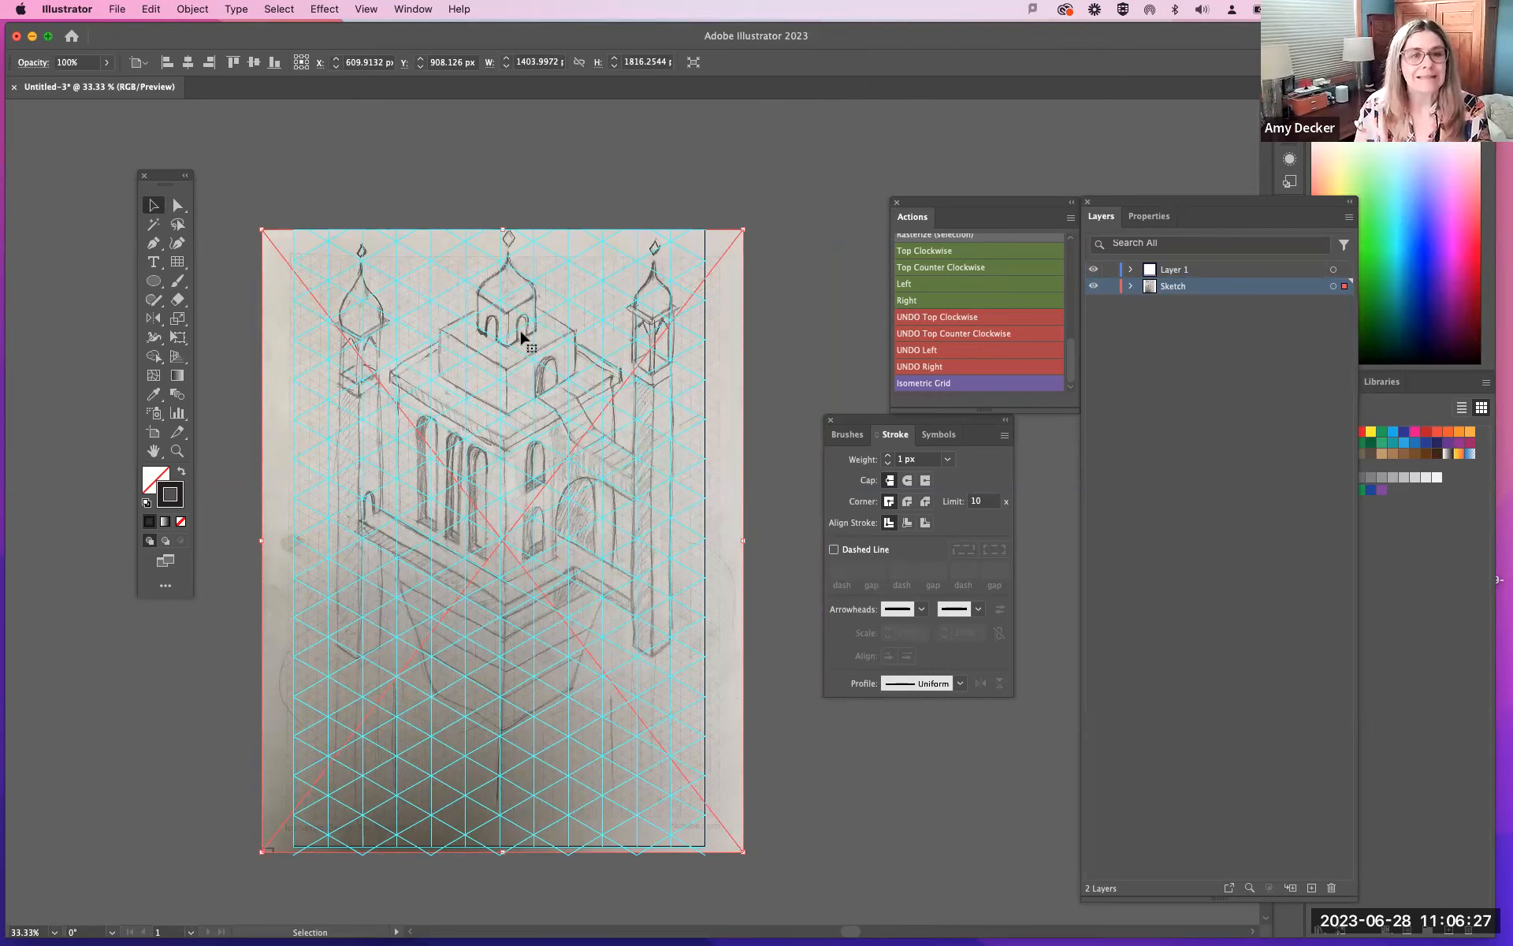
Step: Examine up close and at full view how well the building's sketched lines match the isometric grid
scroll(528, 415, up, 2)
scroll(529, 415, down, 2)
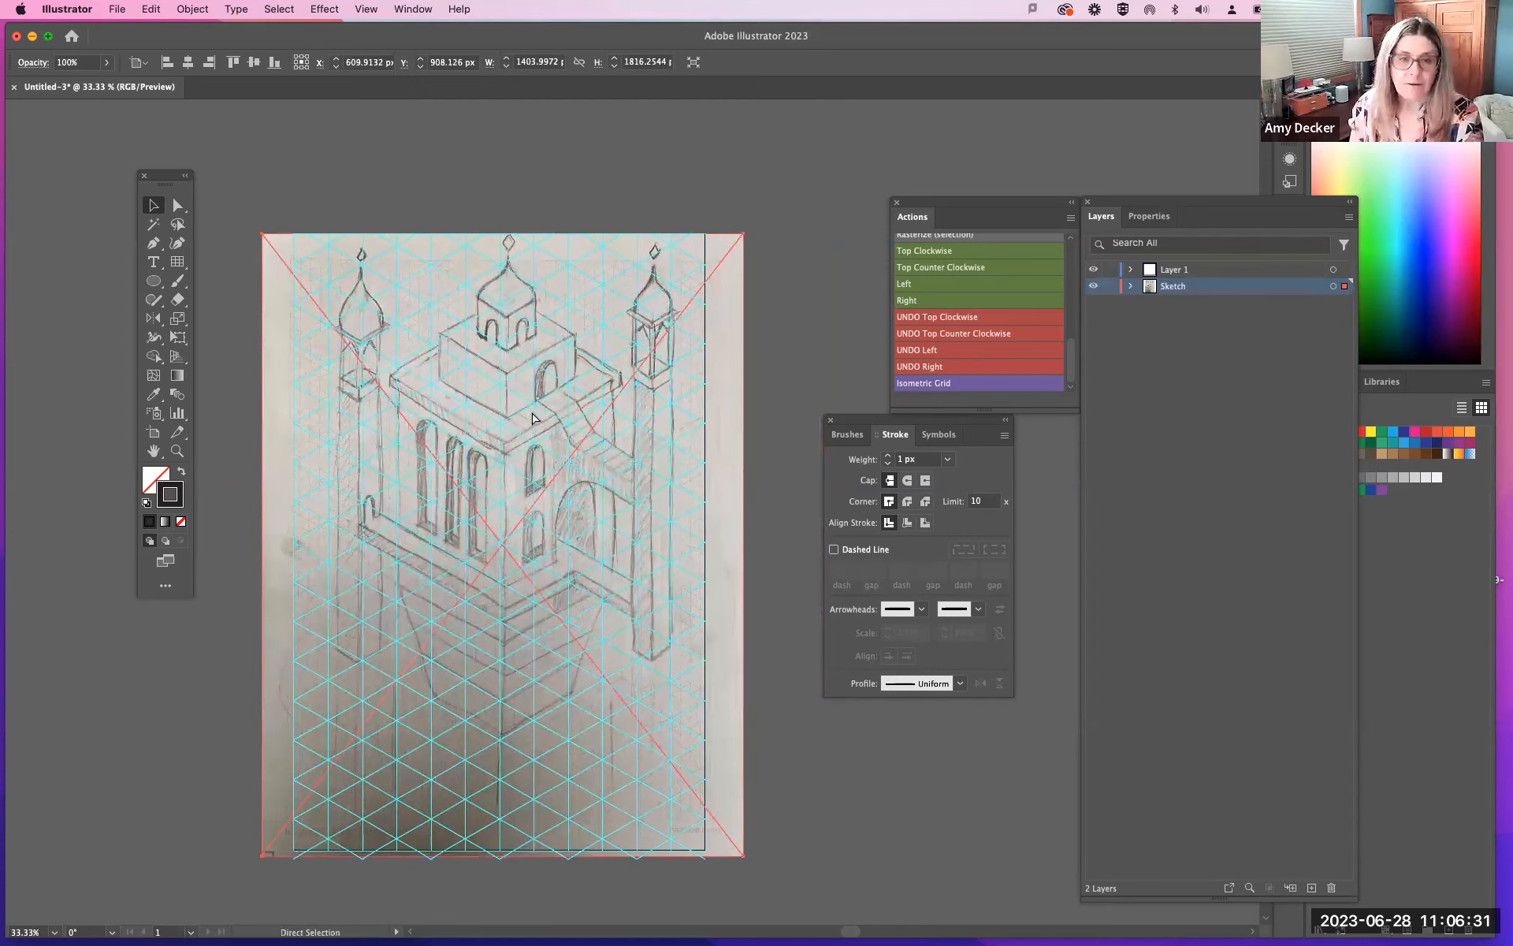
key(super+equal)
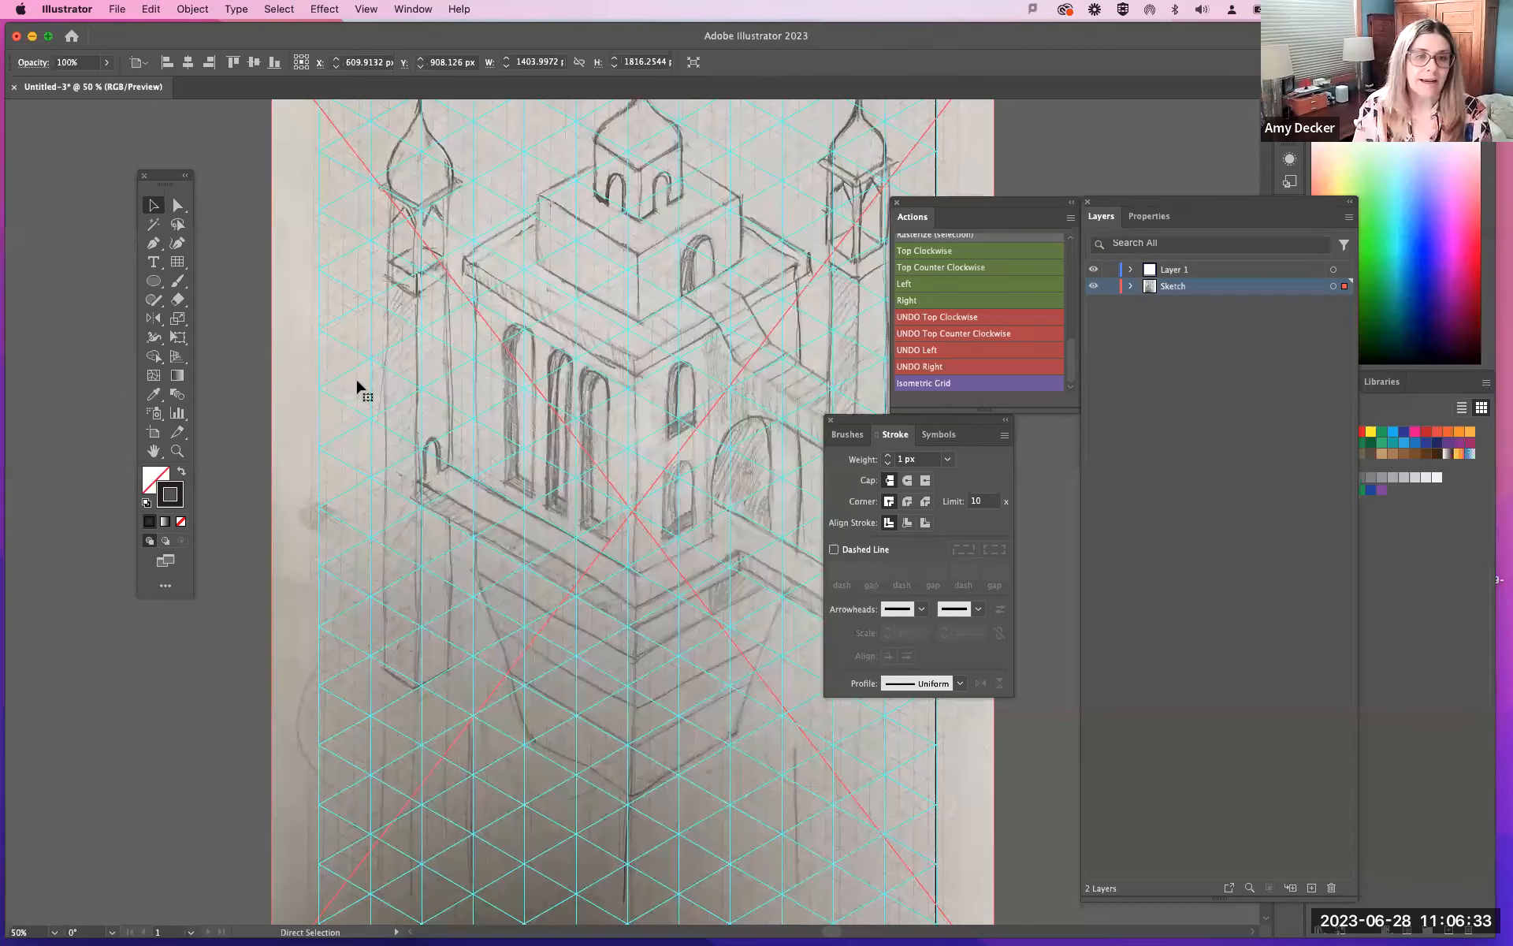
key(super+equal)
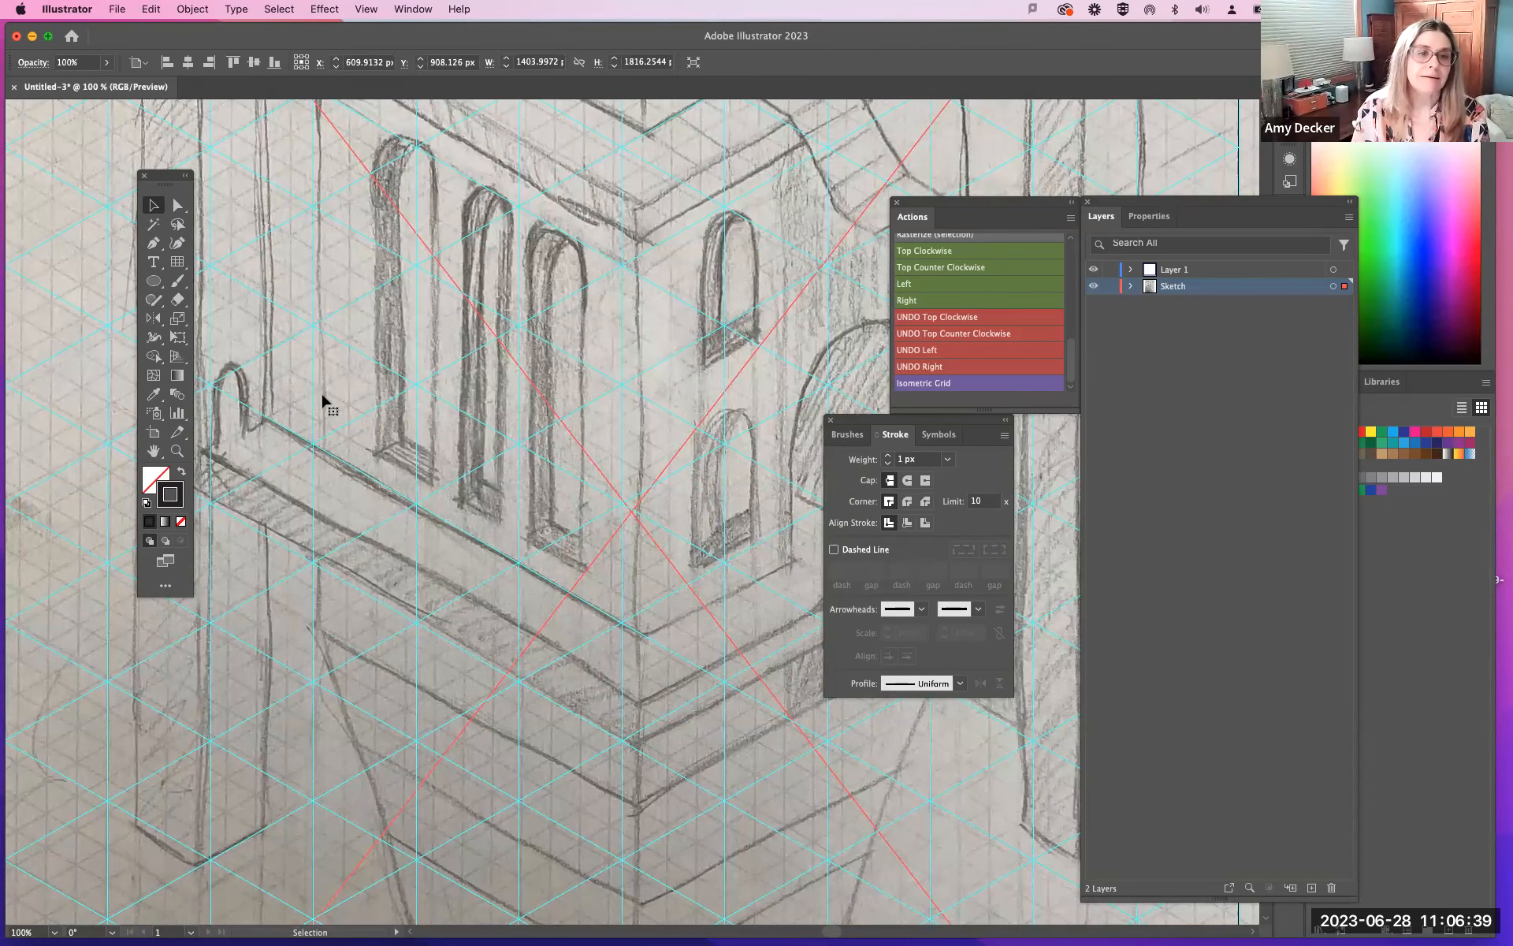
key(a)
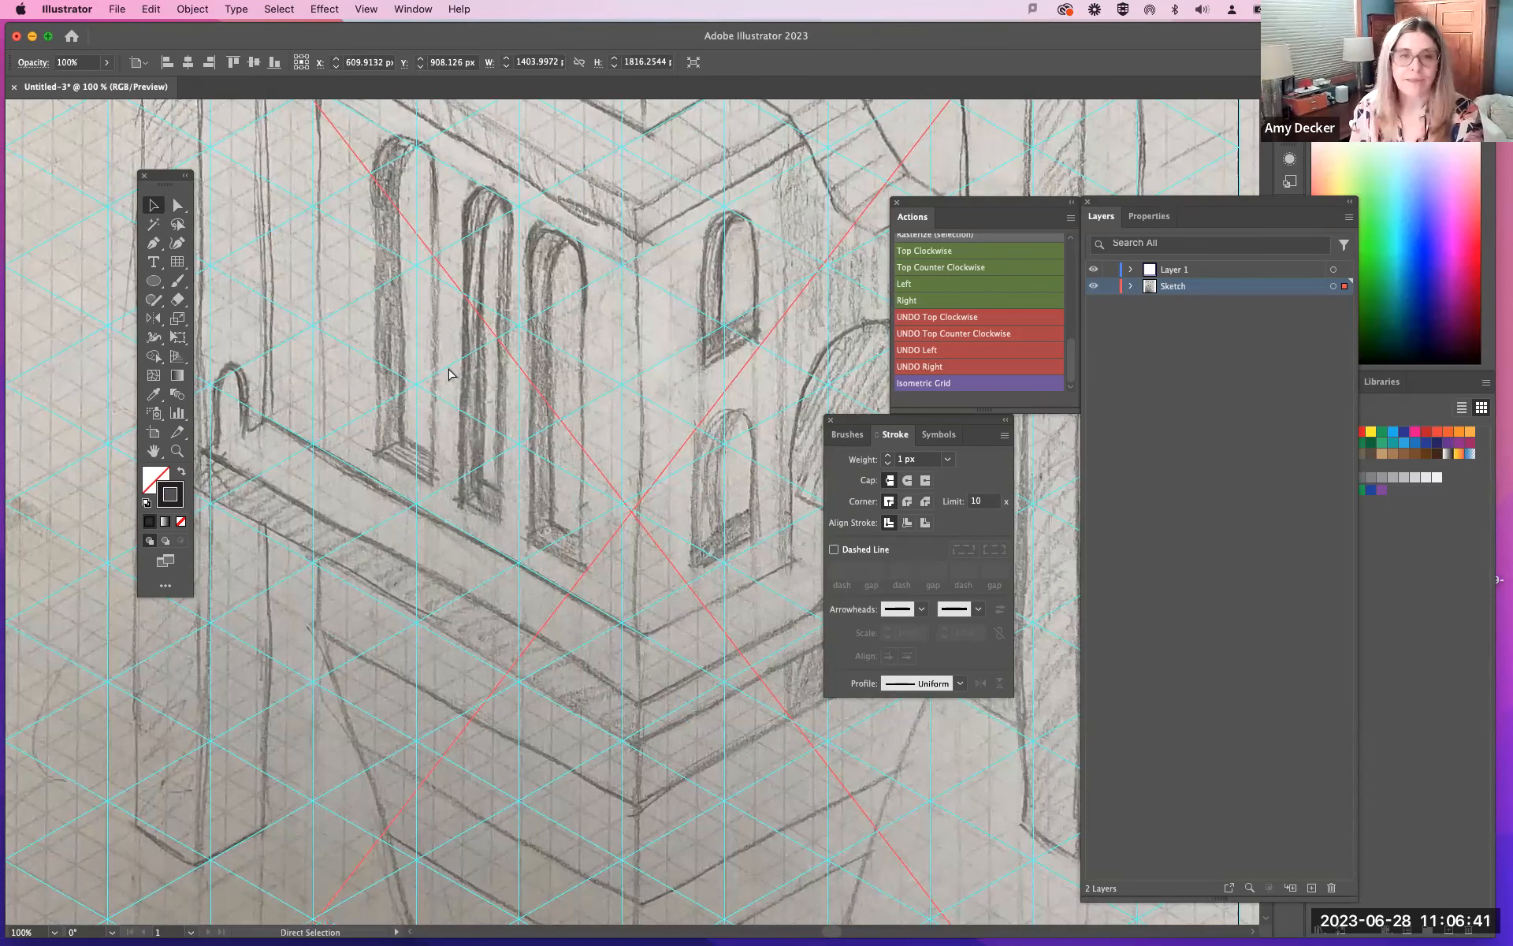
key(super+minus)
key(super+minus)
drag(616, 380, 617, 380)
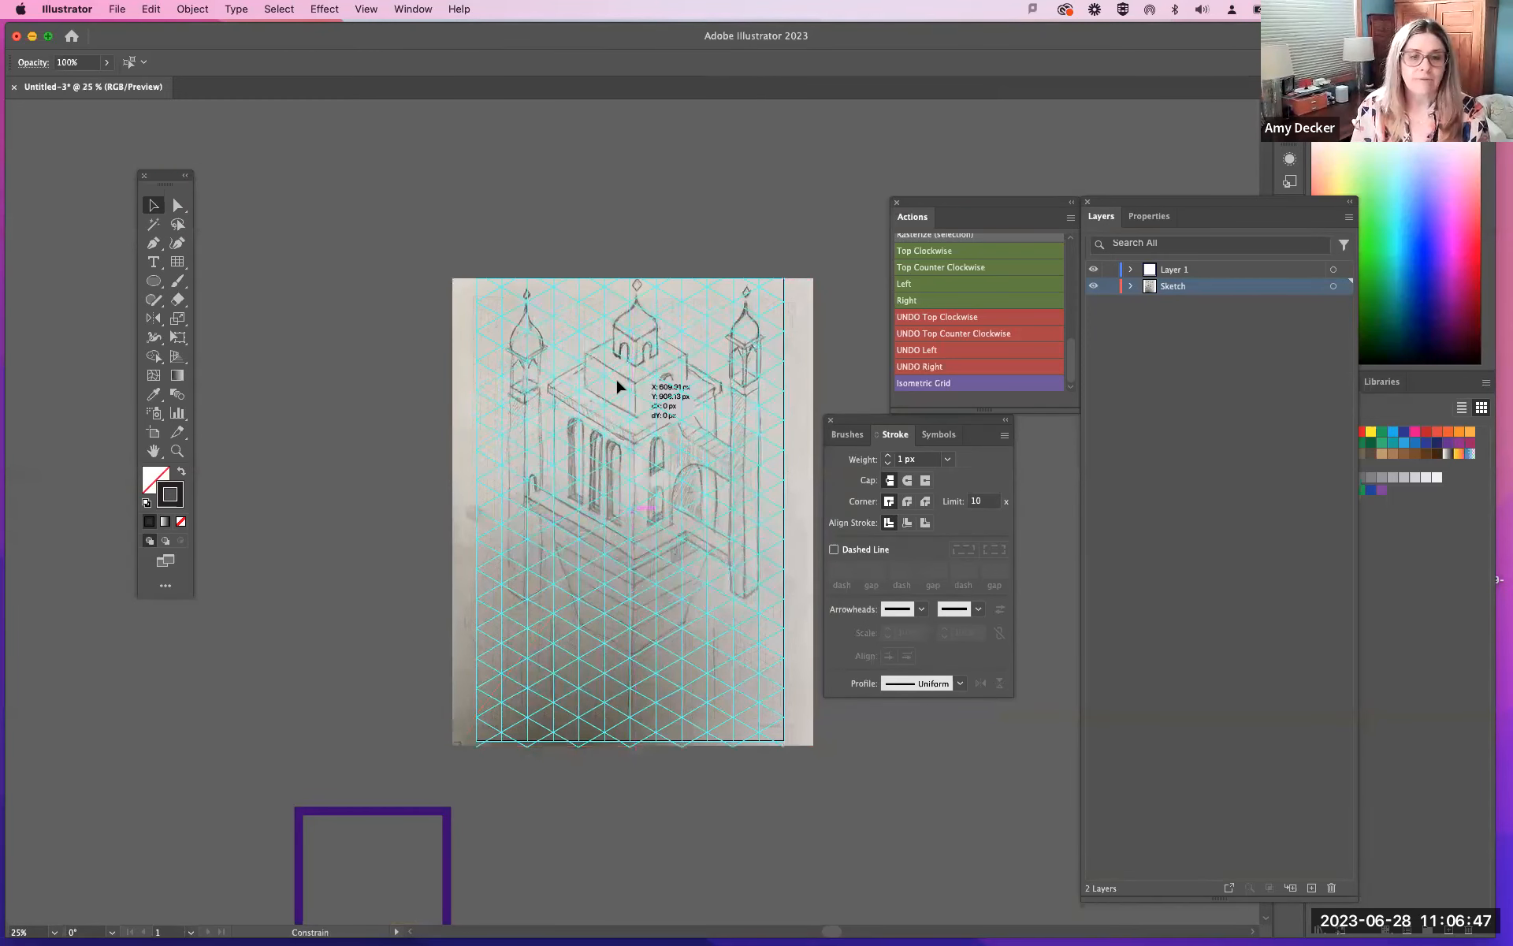
drag(617, 381, 618, 383)
scroll(619, 384, up, 2)
scroll(620, 391, down, 2)
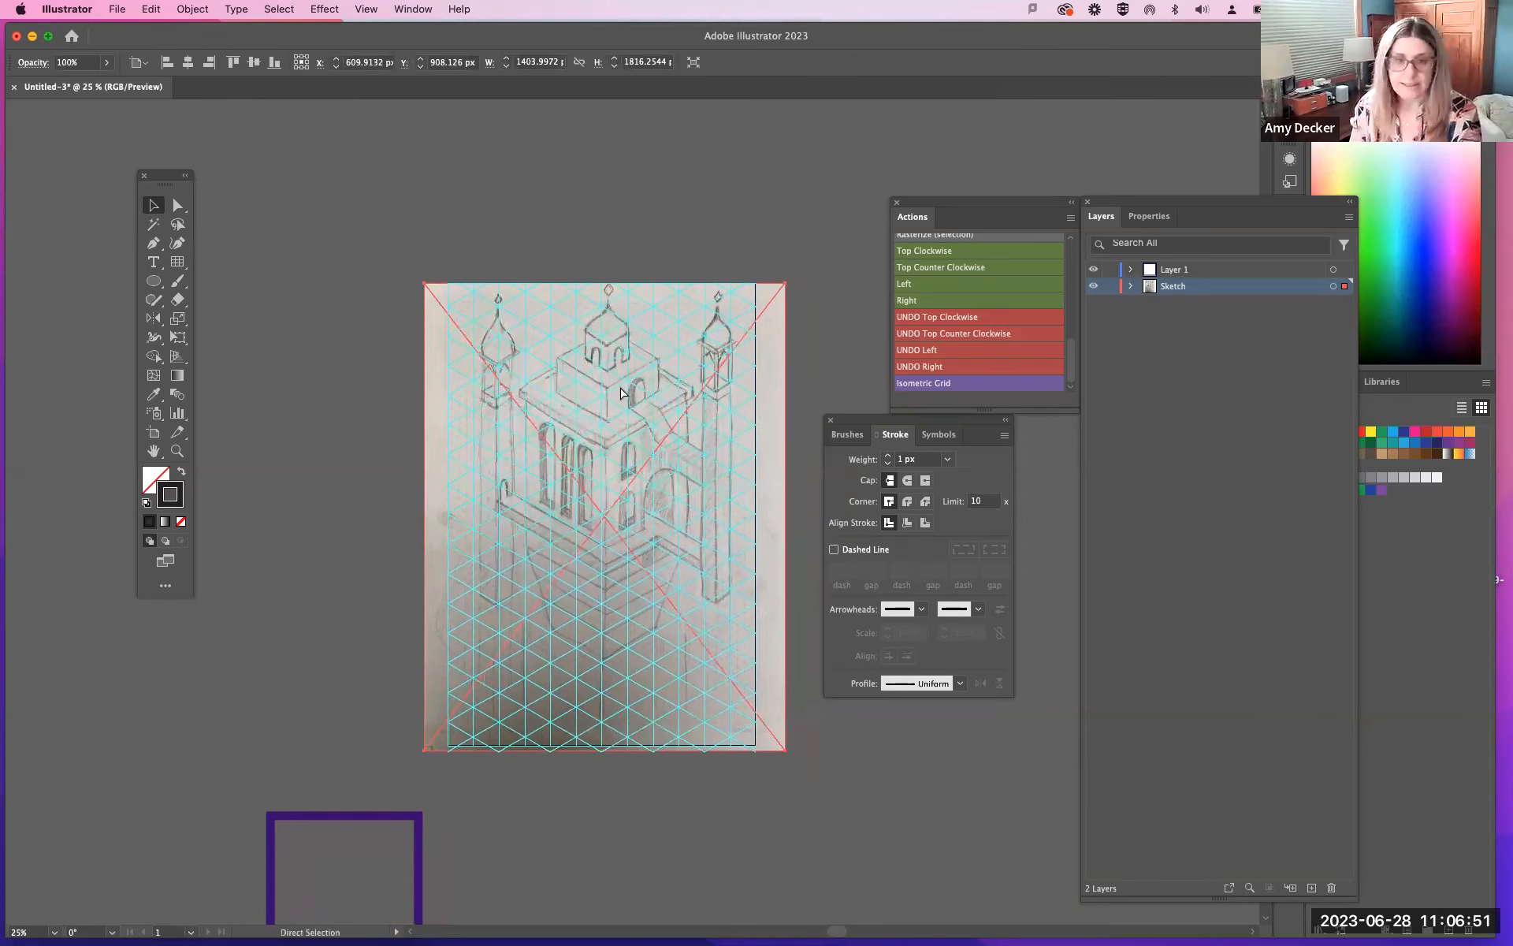
key(super+equal)
key(super+equal)
key(space)
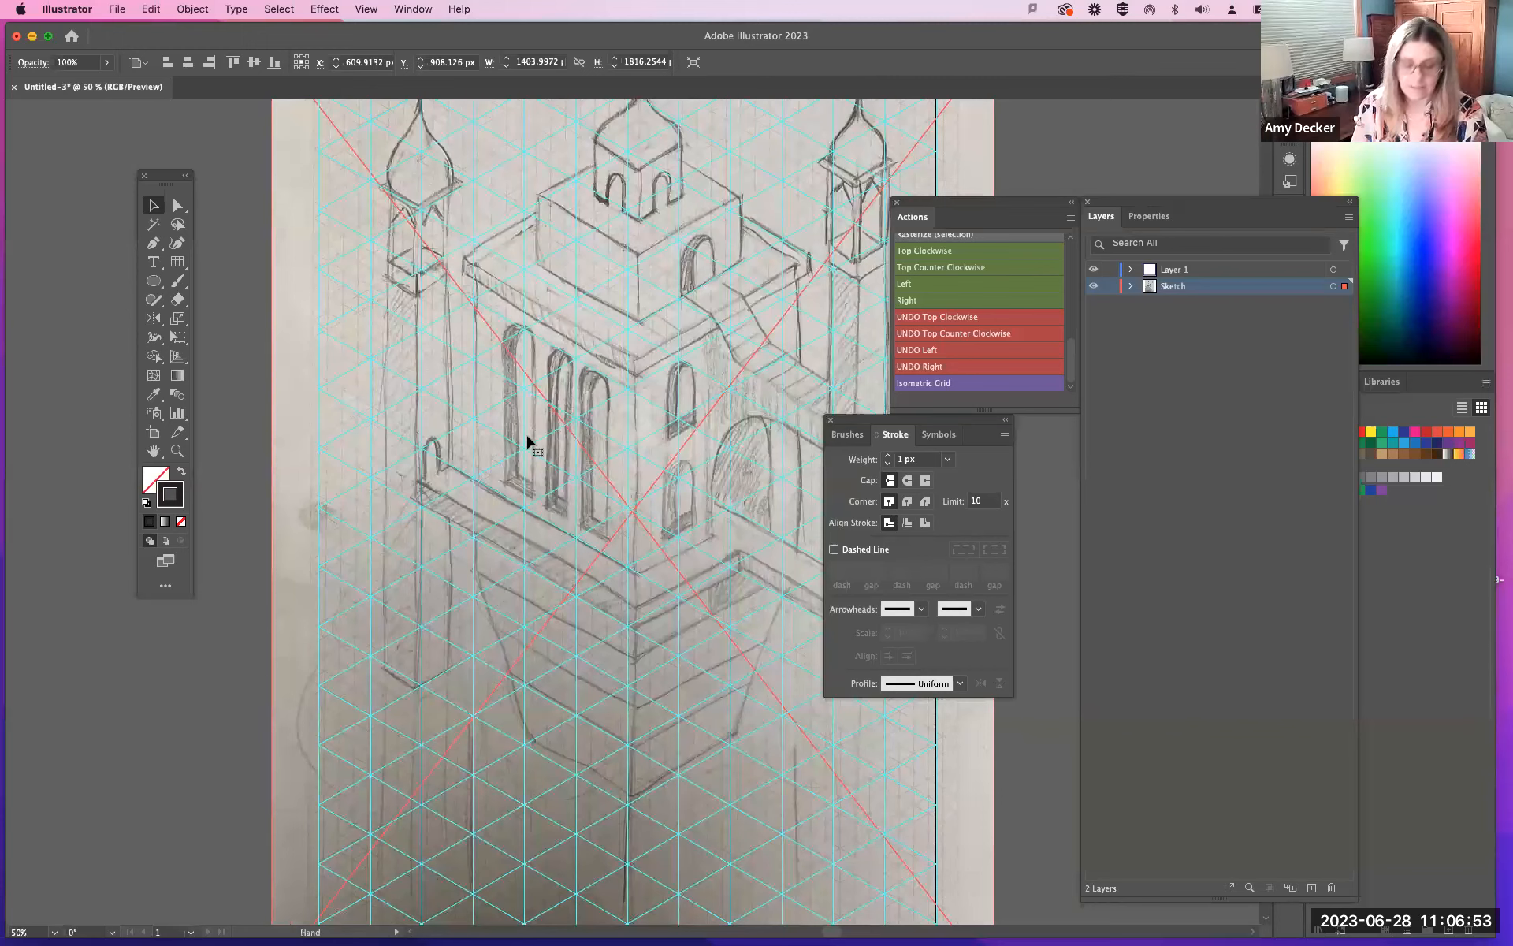
key(super+minus)
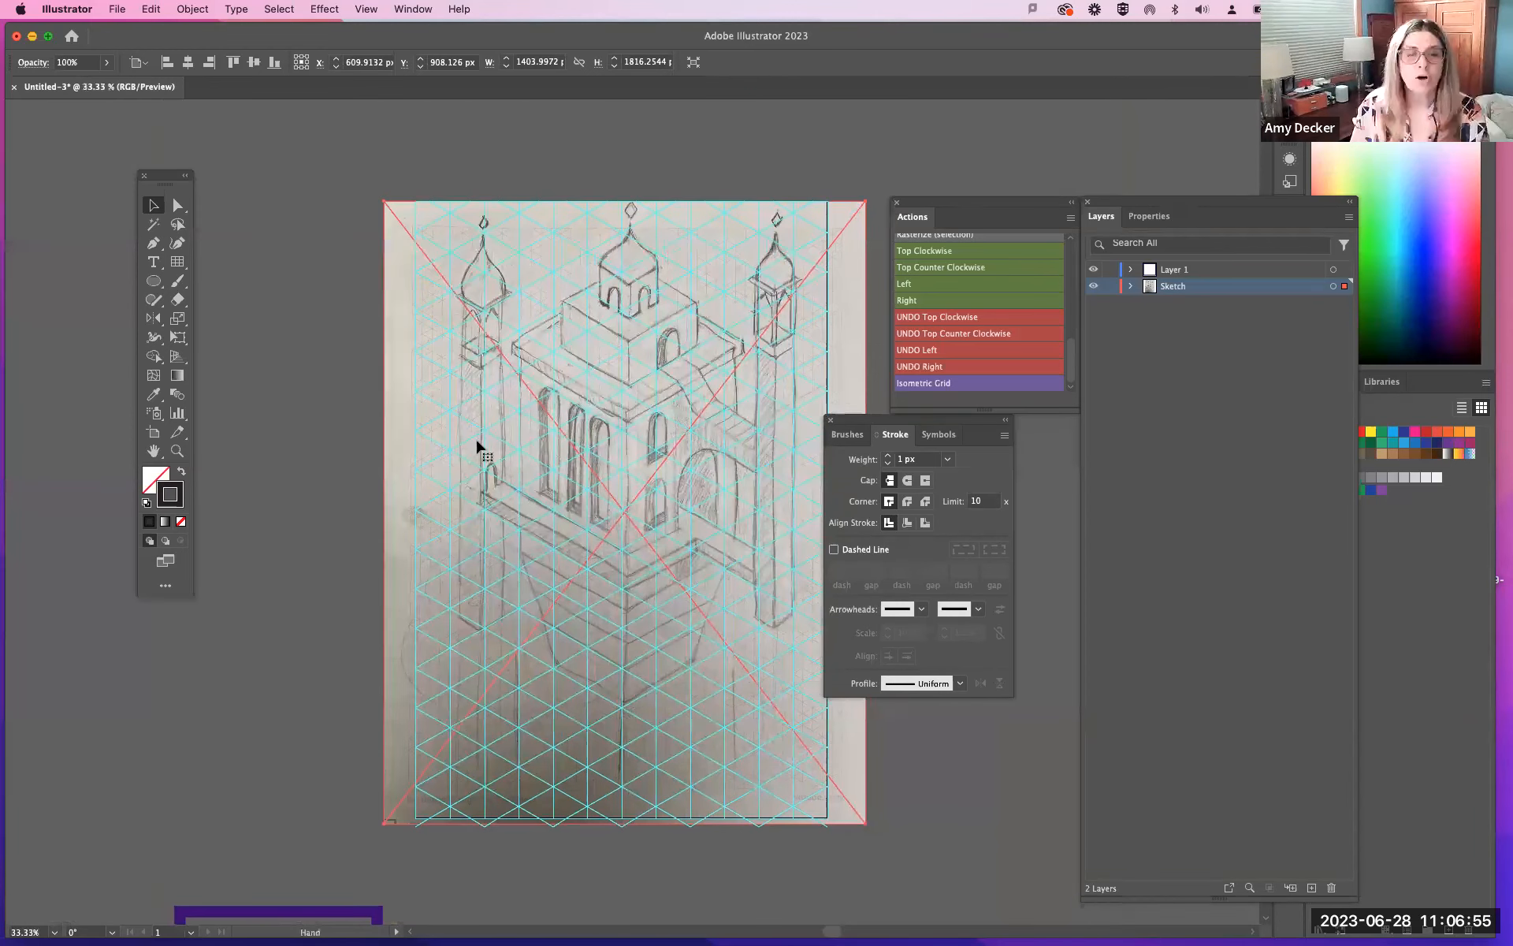
scroll(476, 446, right, 2)
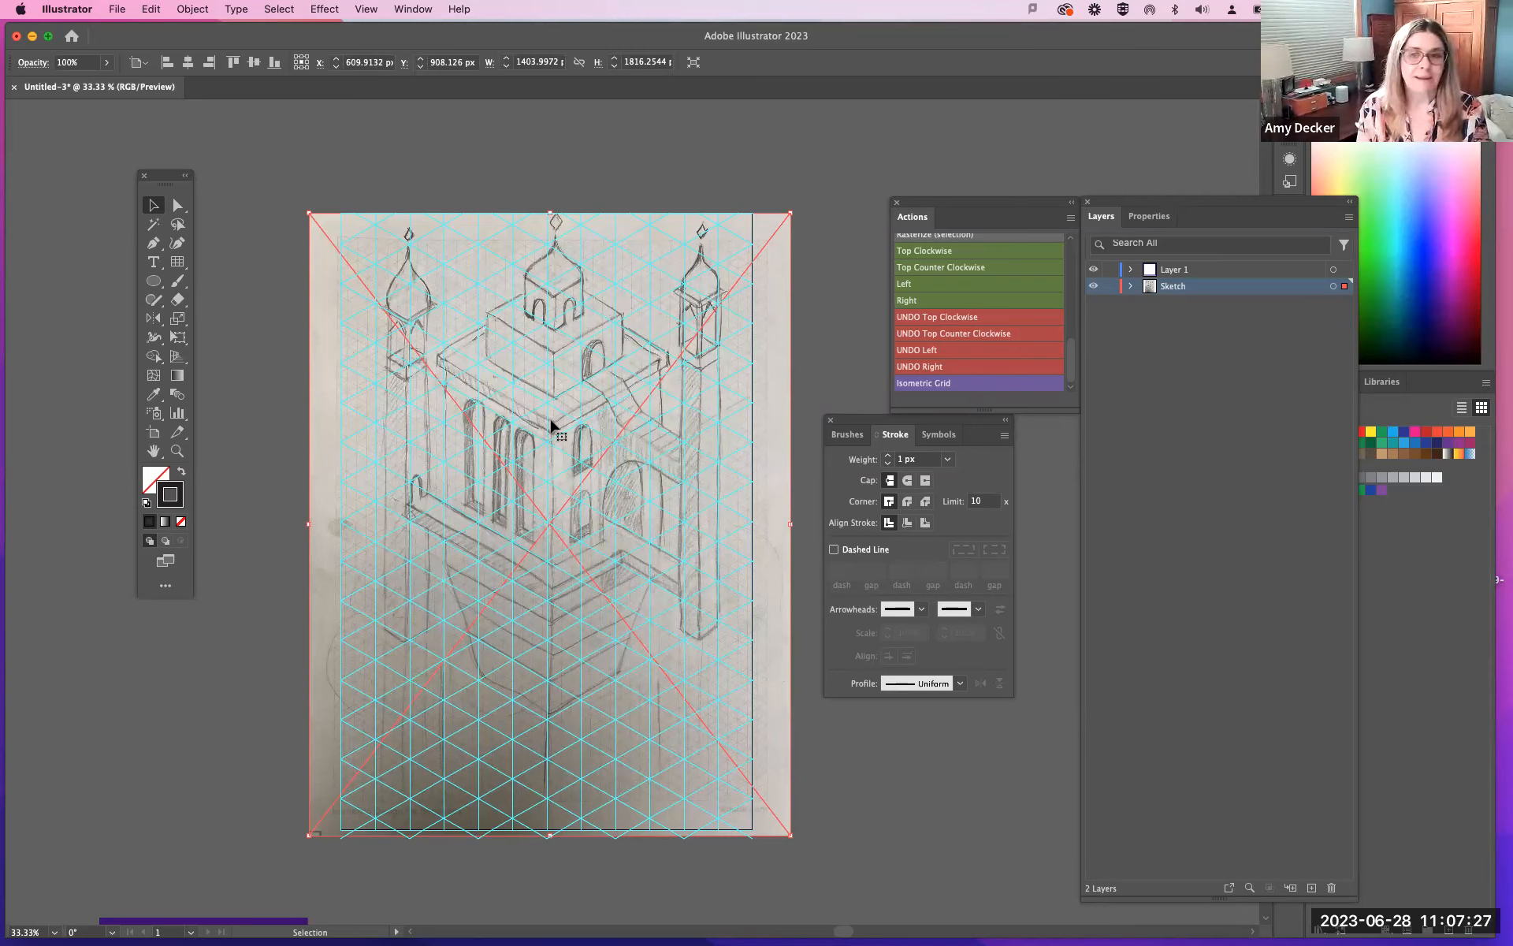
Step: Nudge the sketch slightly to the left to match the grid lines, and lock the Sketch layer
click(282, 392)
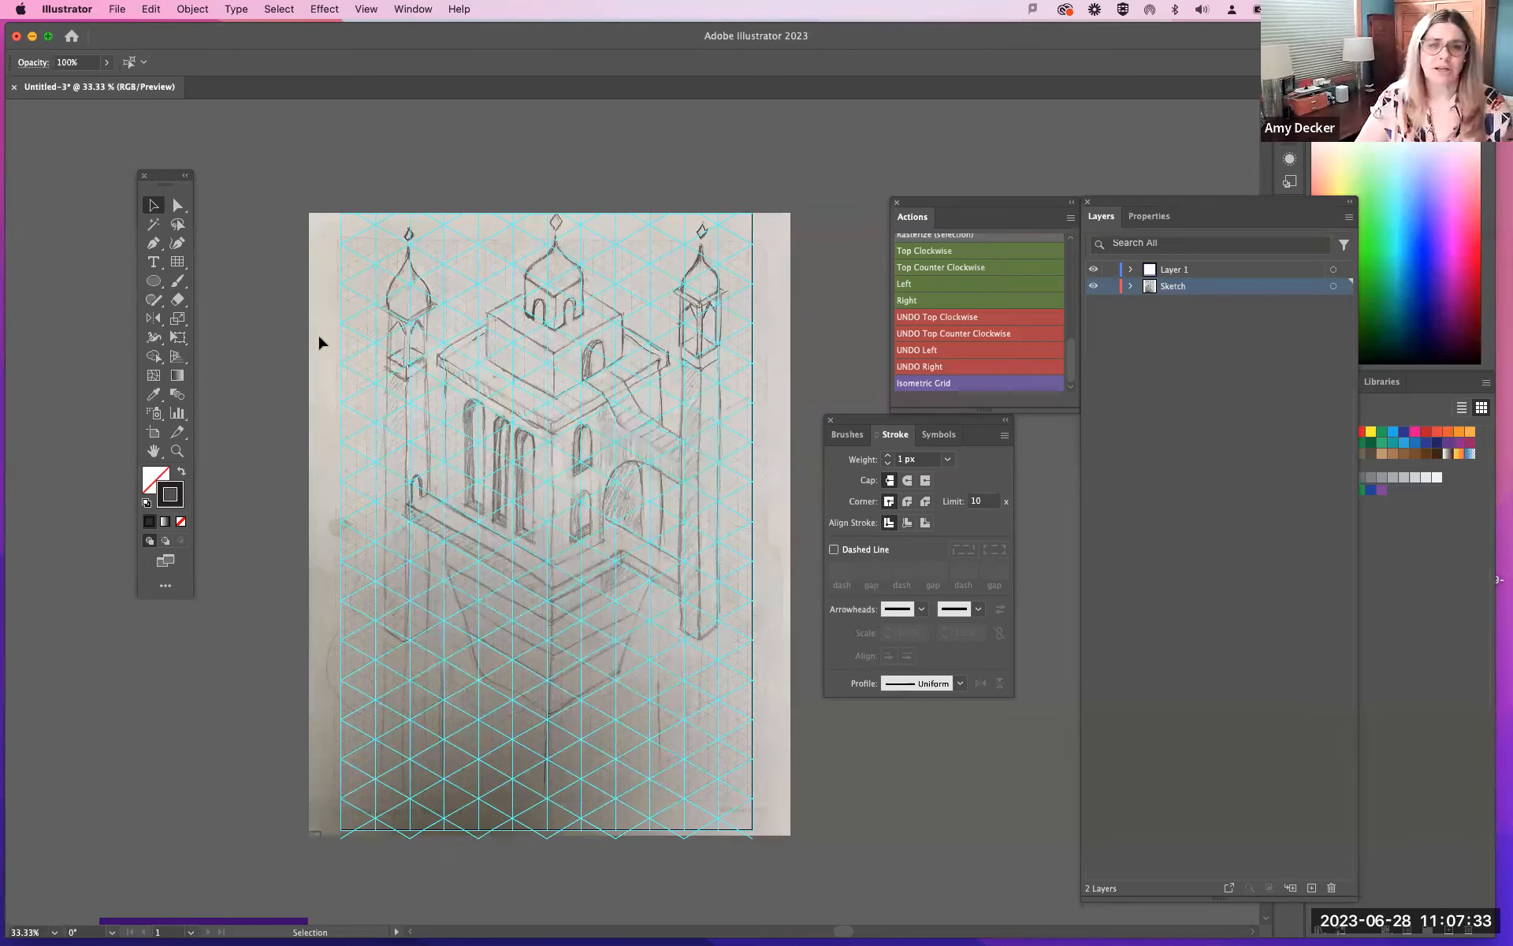
drag(319, 341, 314, 332)
click(805, 335)
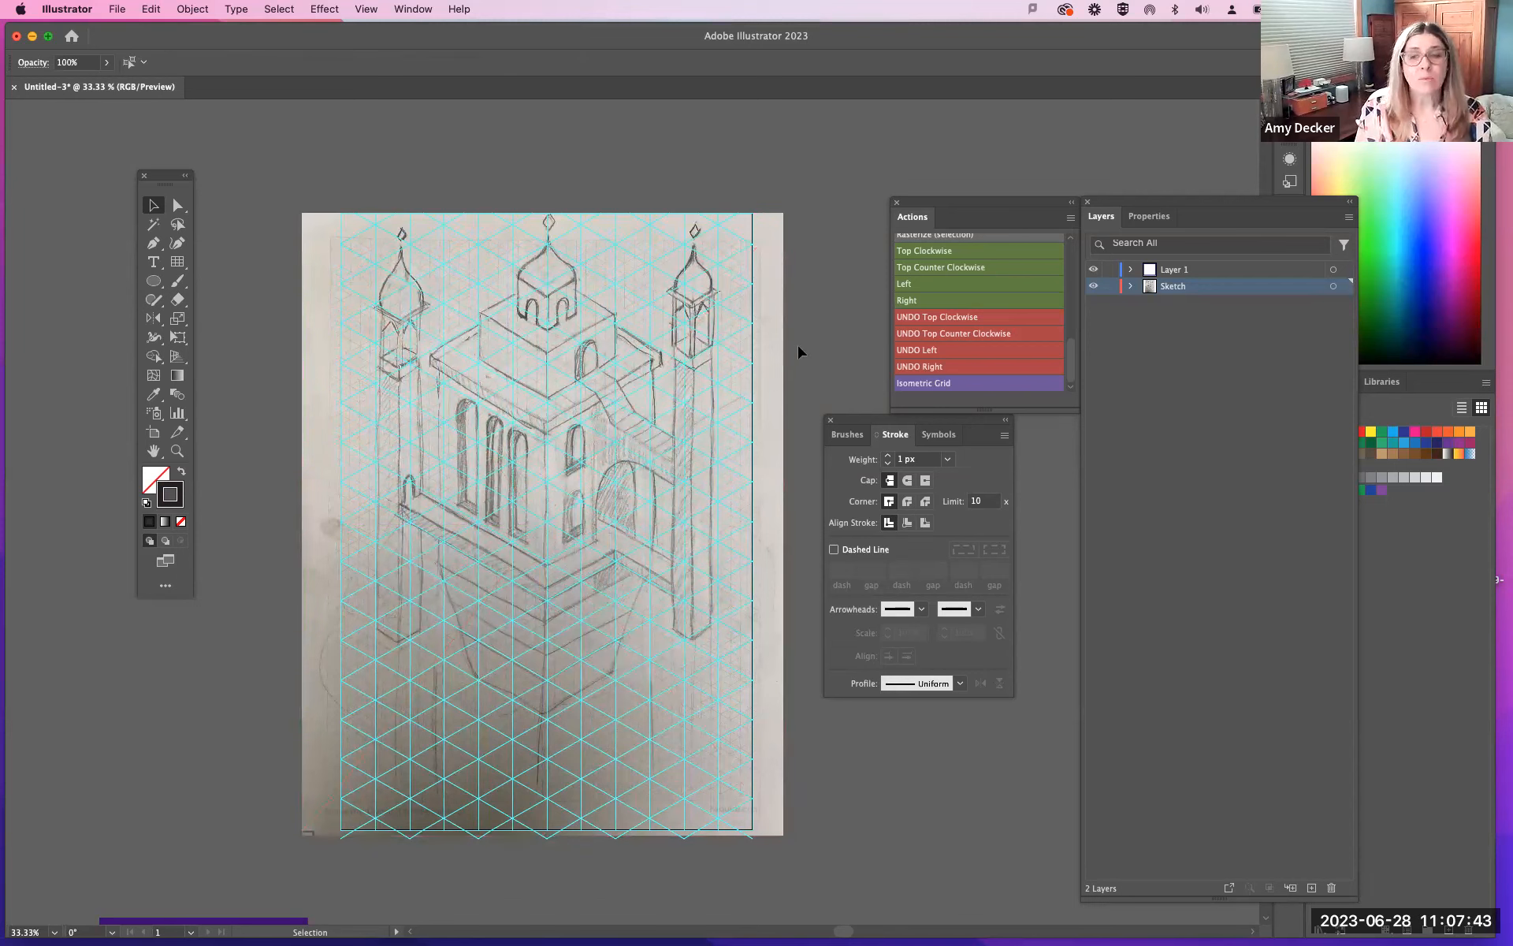
click(568, 246)
click(1111, 286)
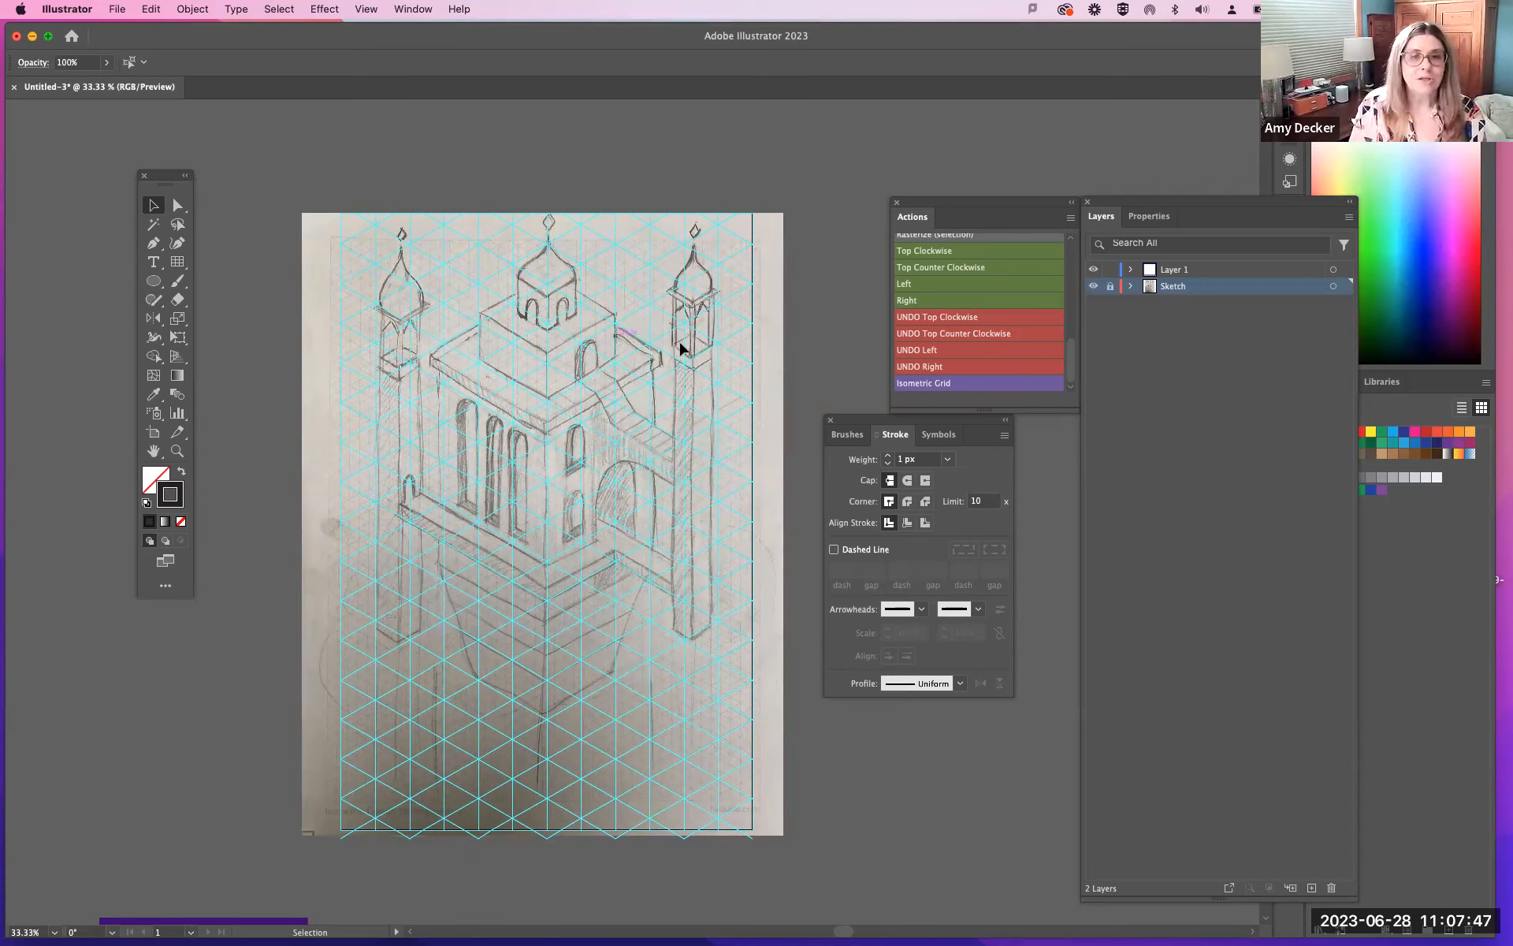
Step: Rename Layer 1 as Art Layer and keep it active for drawing
click(1178, 271)
double_click(1205, 272)
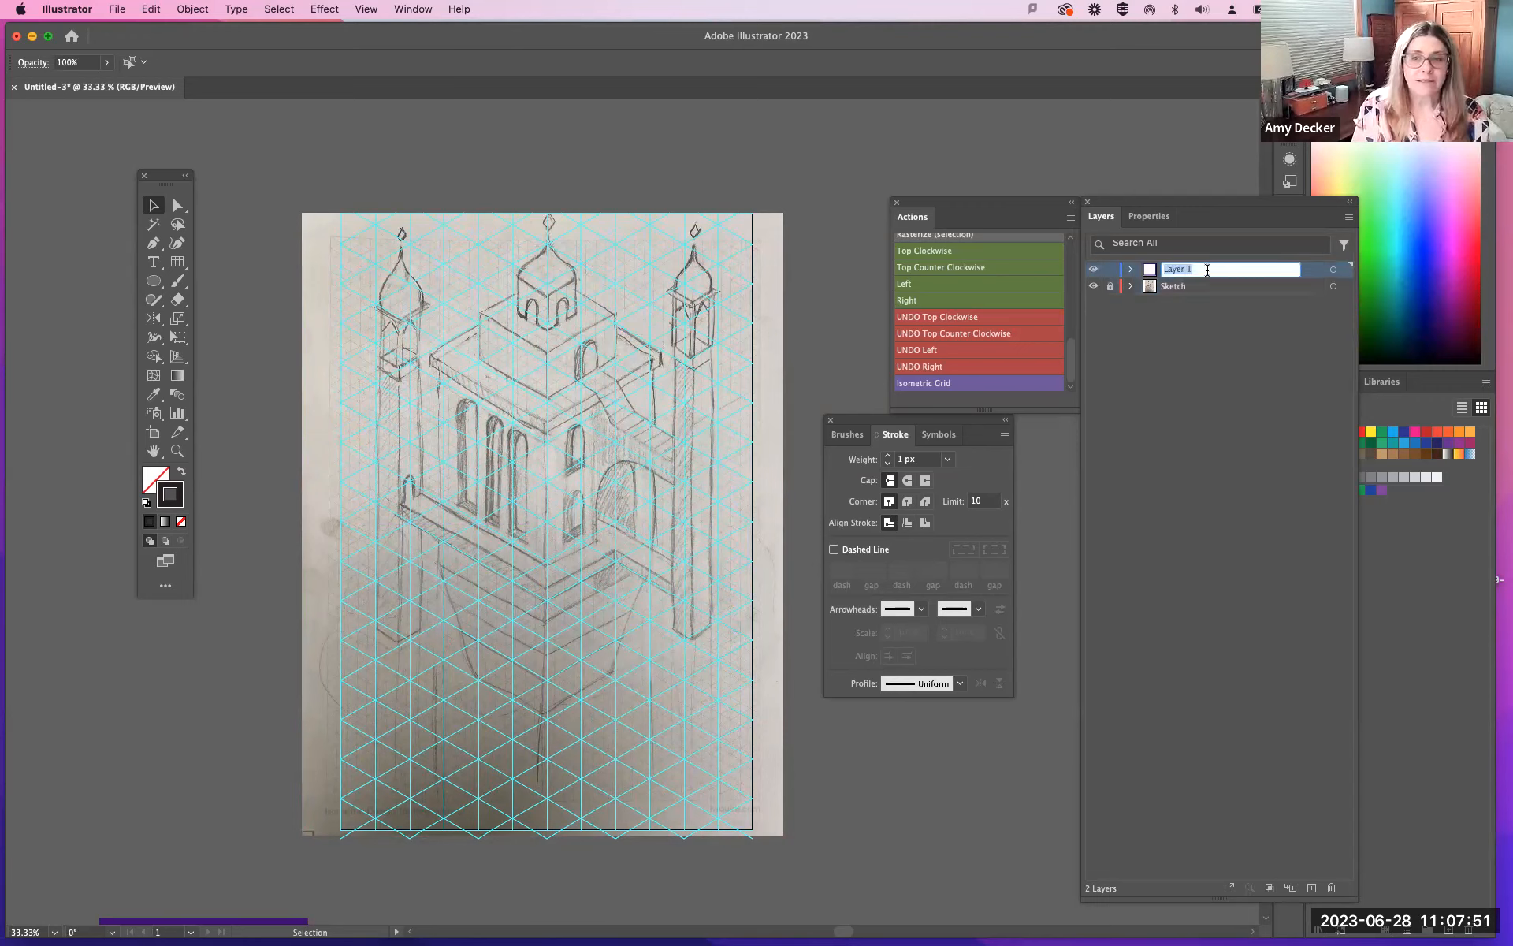
text(Art)
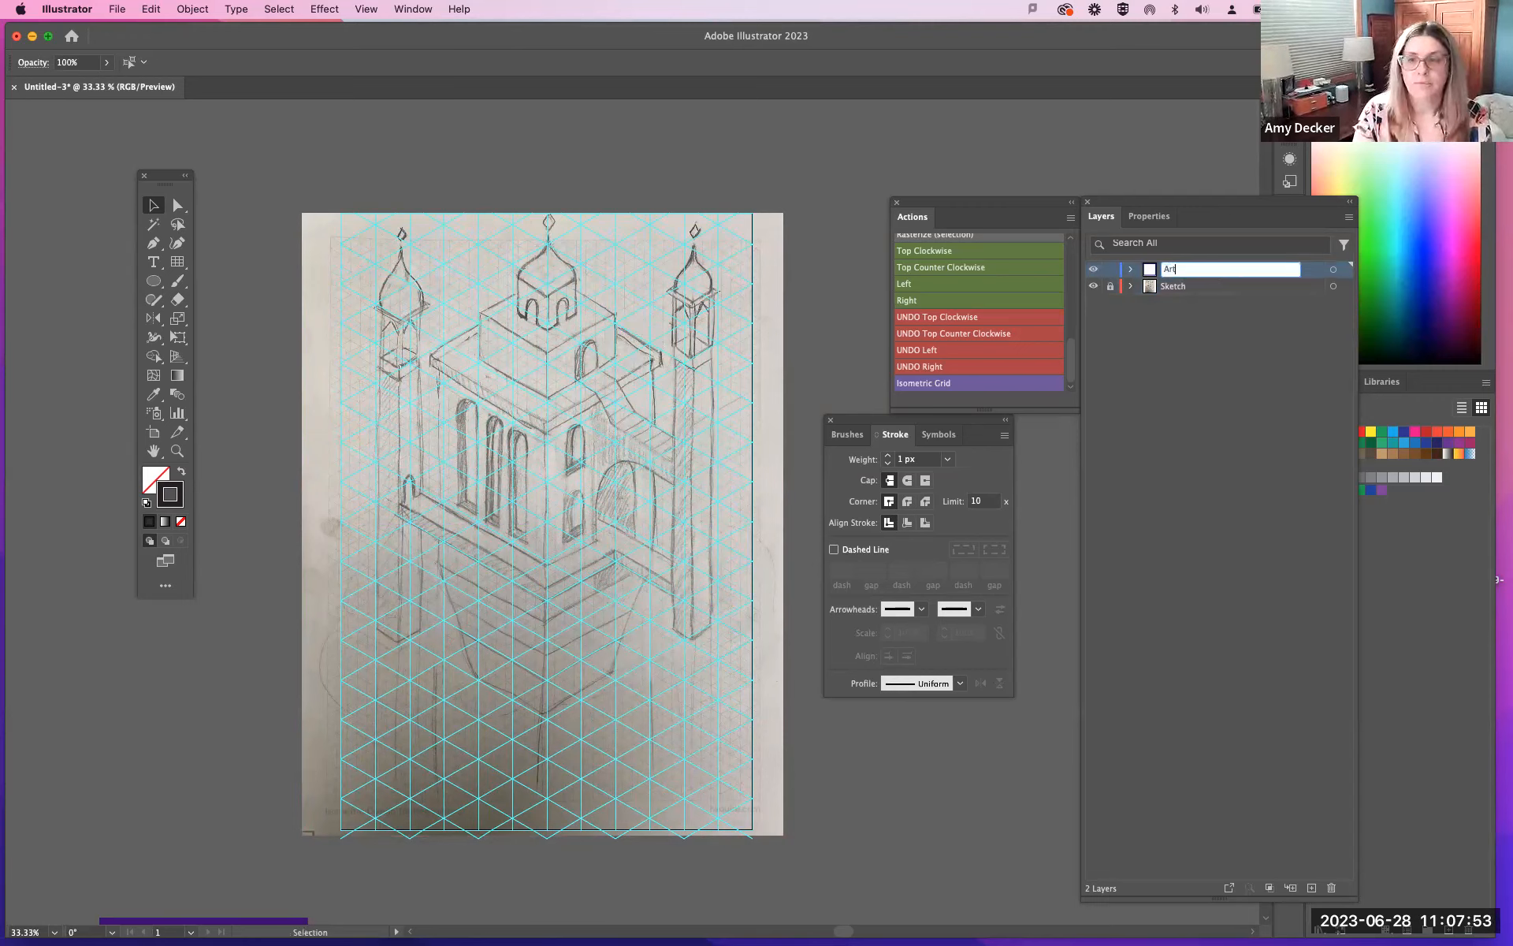
text( Layer)
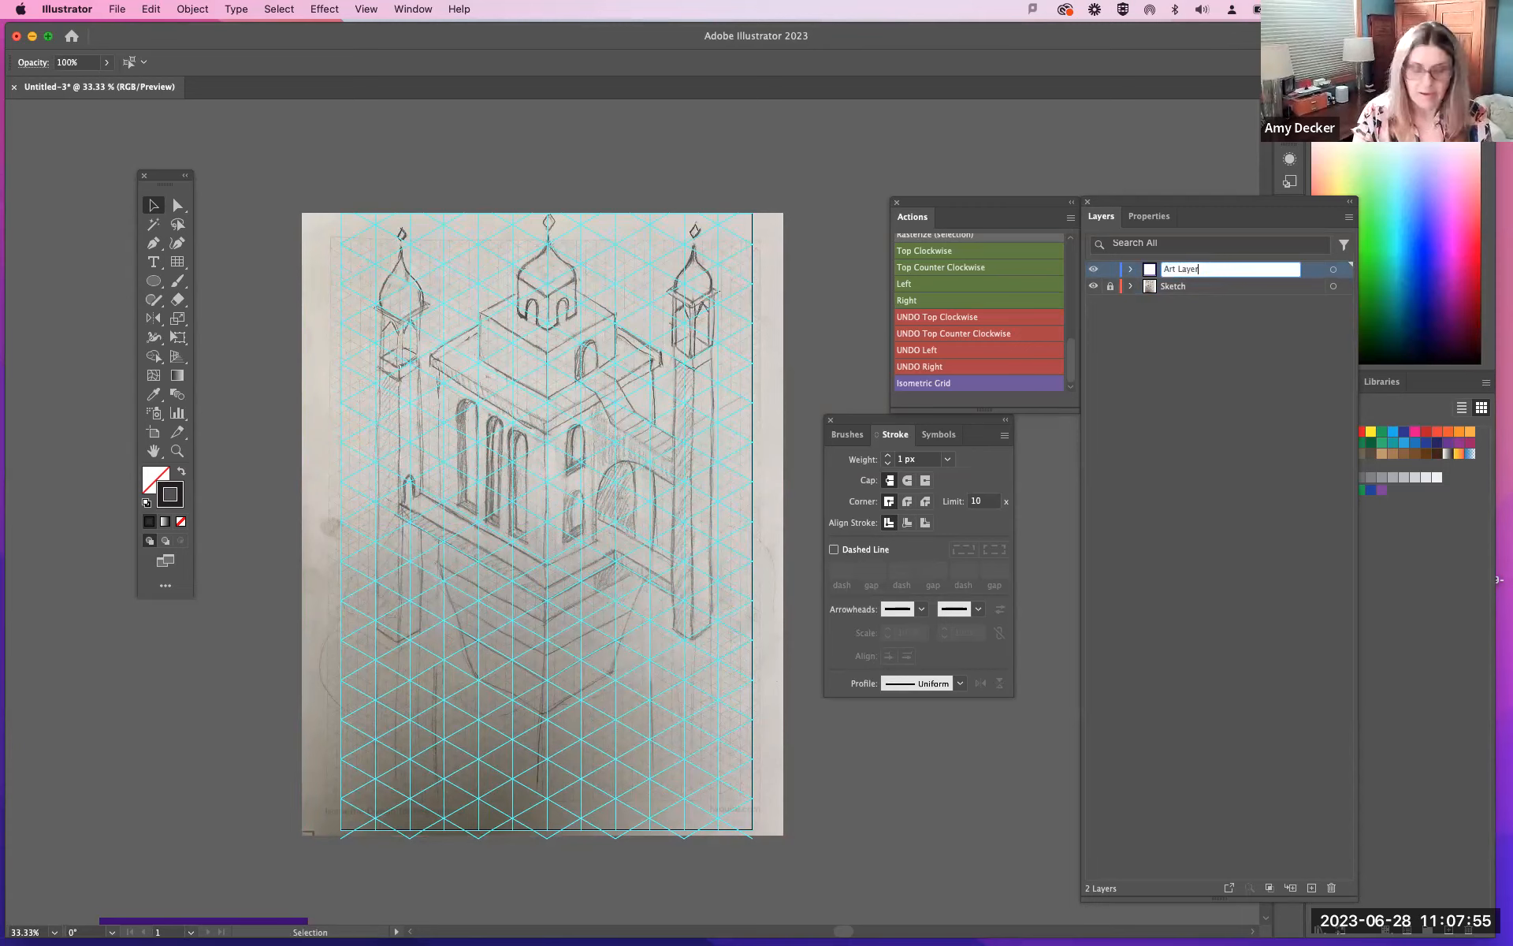
key(Return)
click(1216, 274)
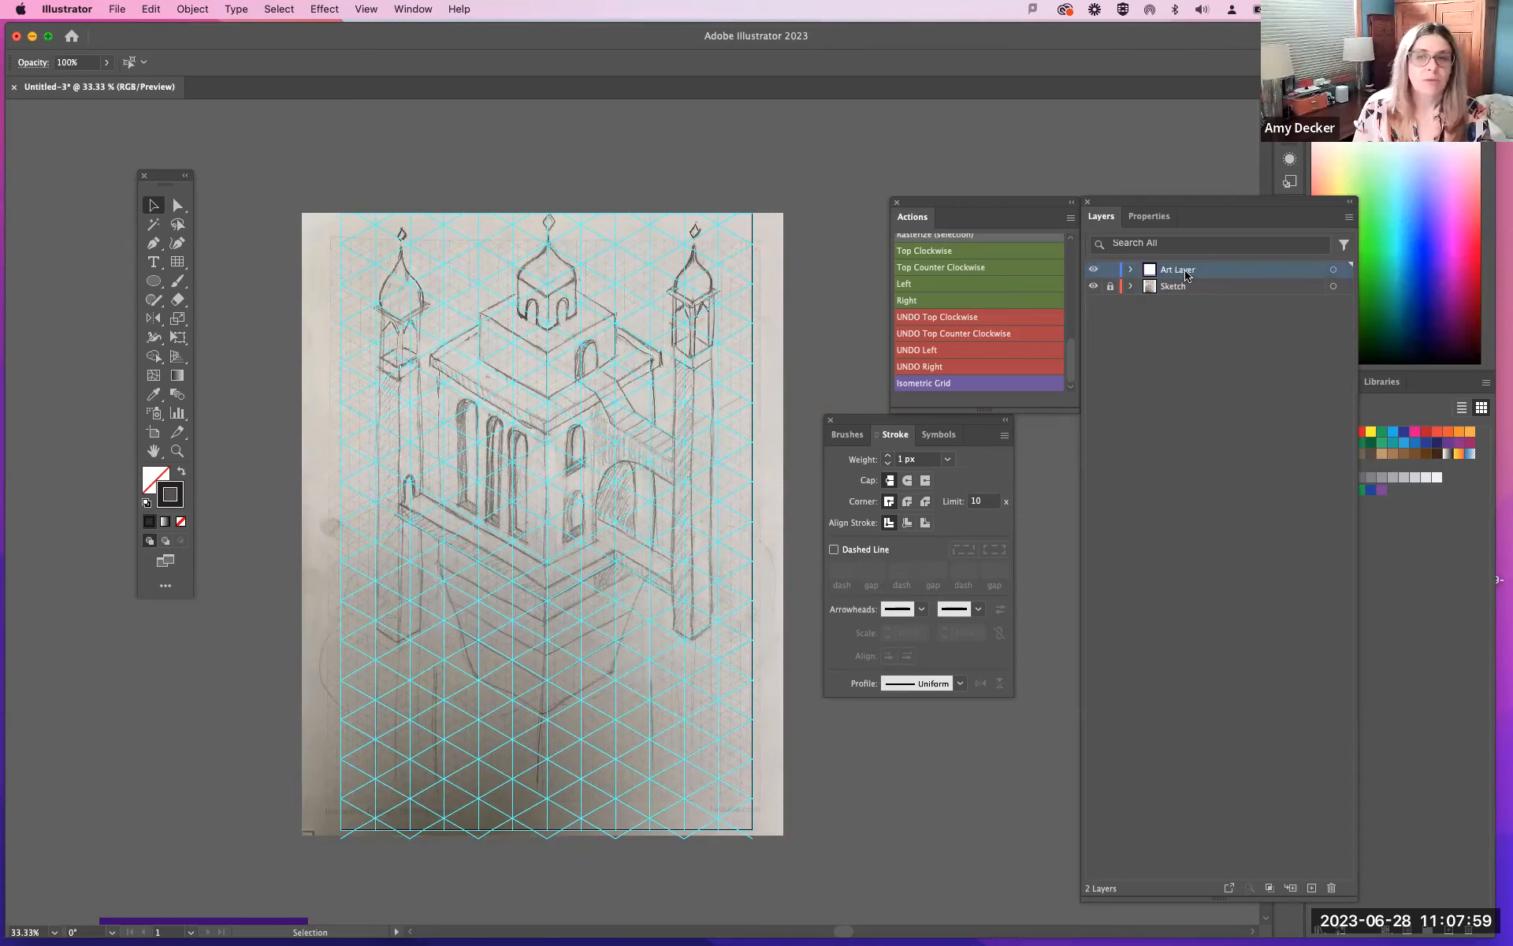
Step: Draw a square of about 635 px on the Art Layer, centred on the building's front vertical edge just below the roof corner
scroll(573, 325, up, 3)
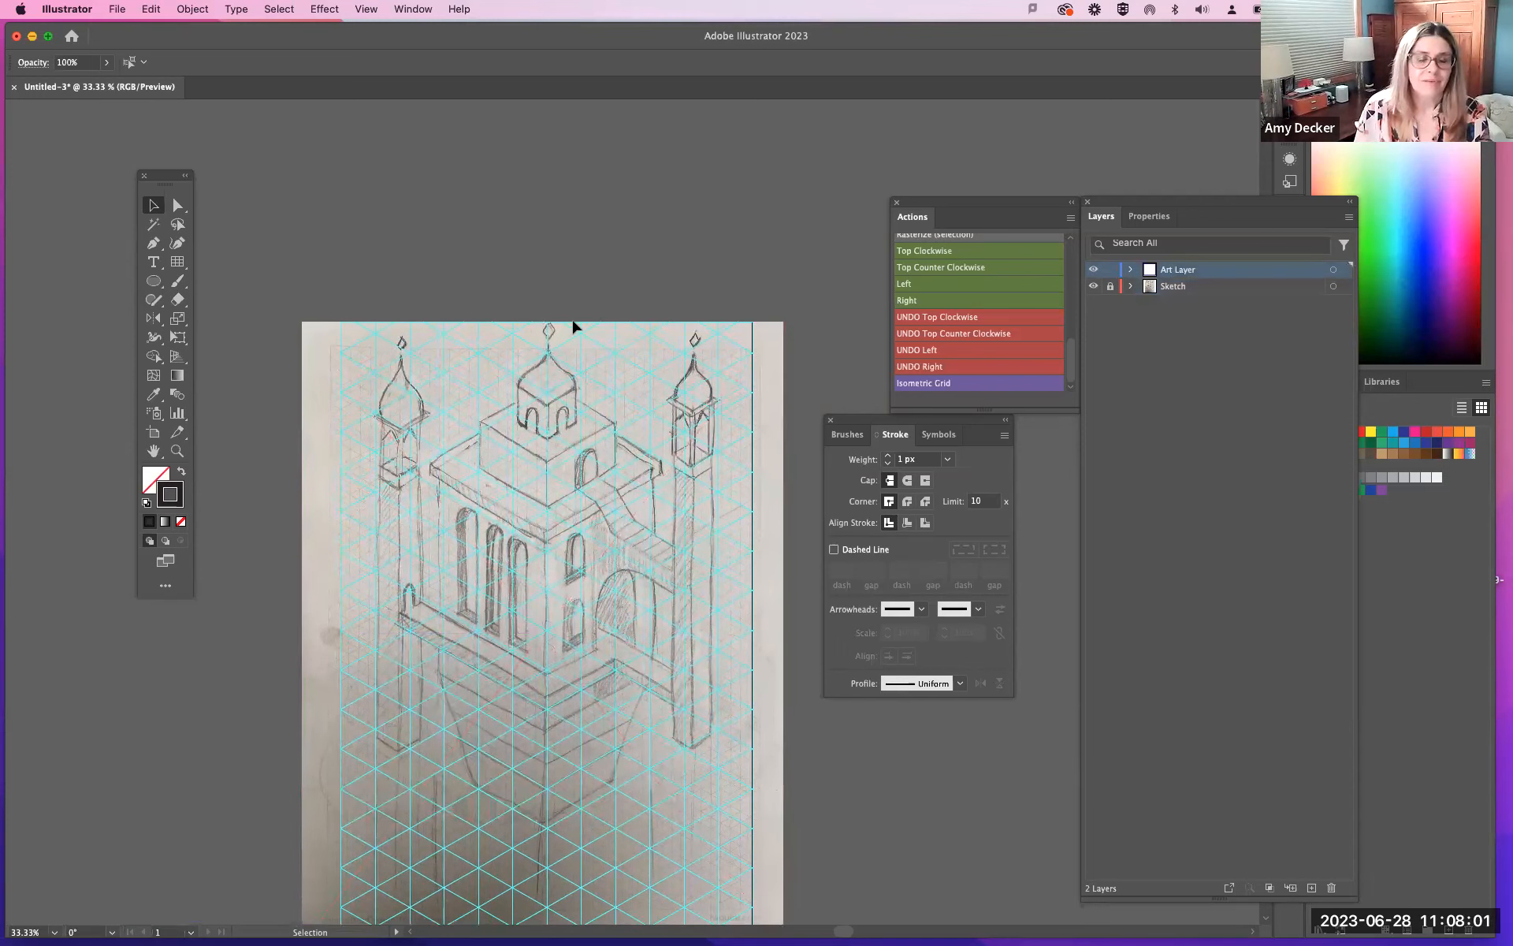
key(a)
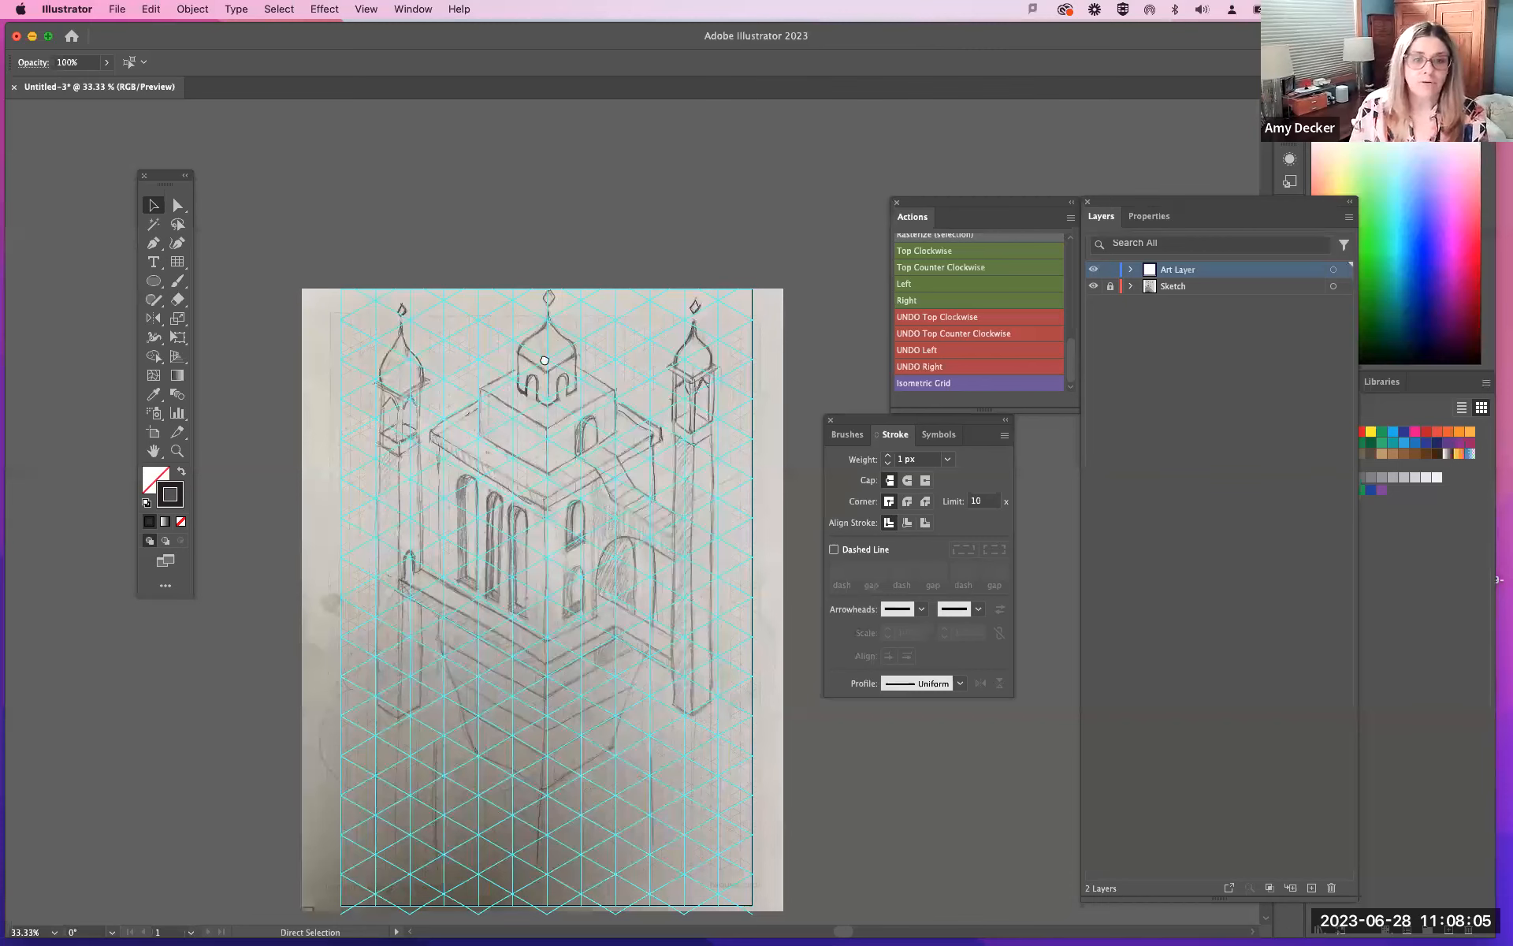
key(super+1)
scroll(613, 334, left, 3)
scroll(614, 334, down, 2)
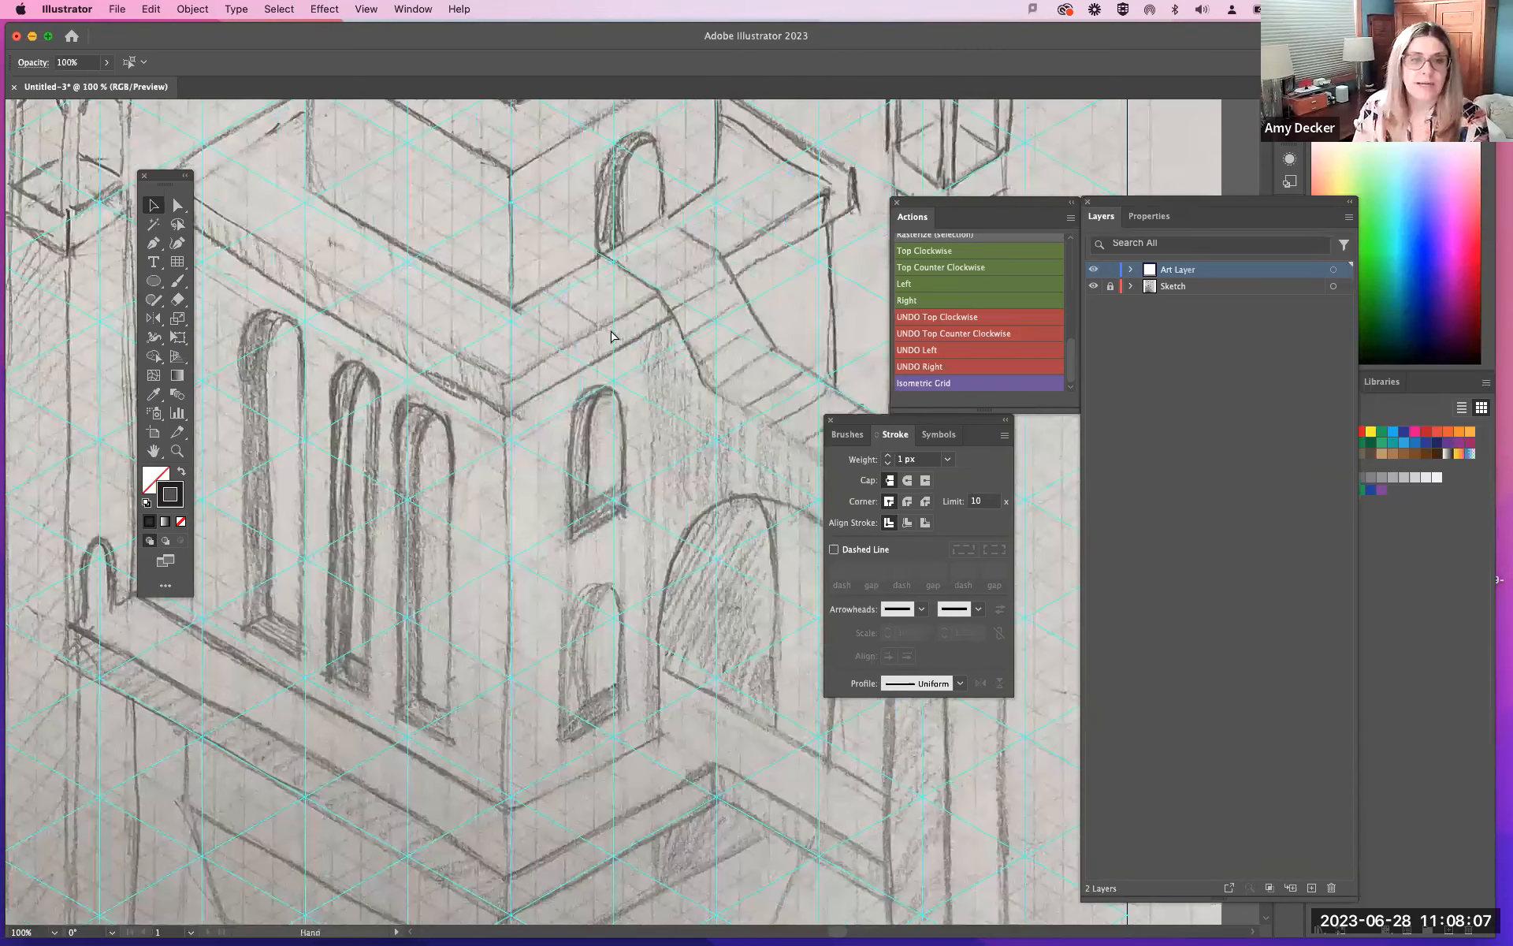
key(super+minus)
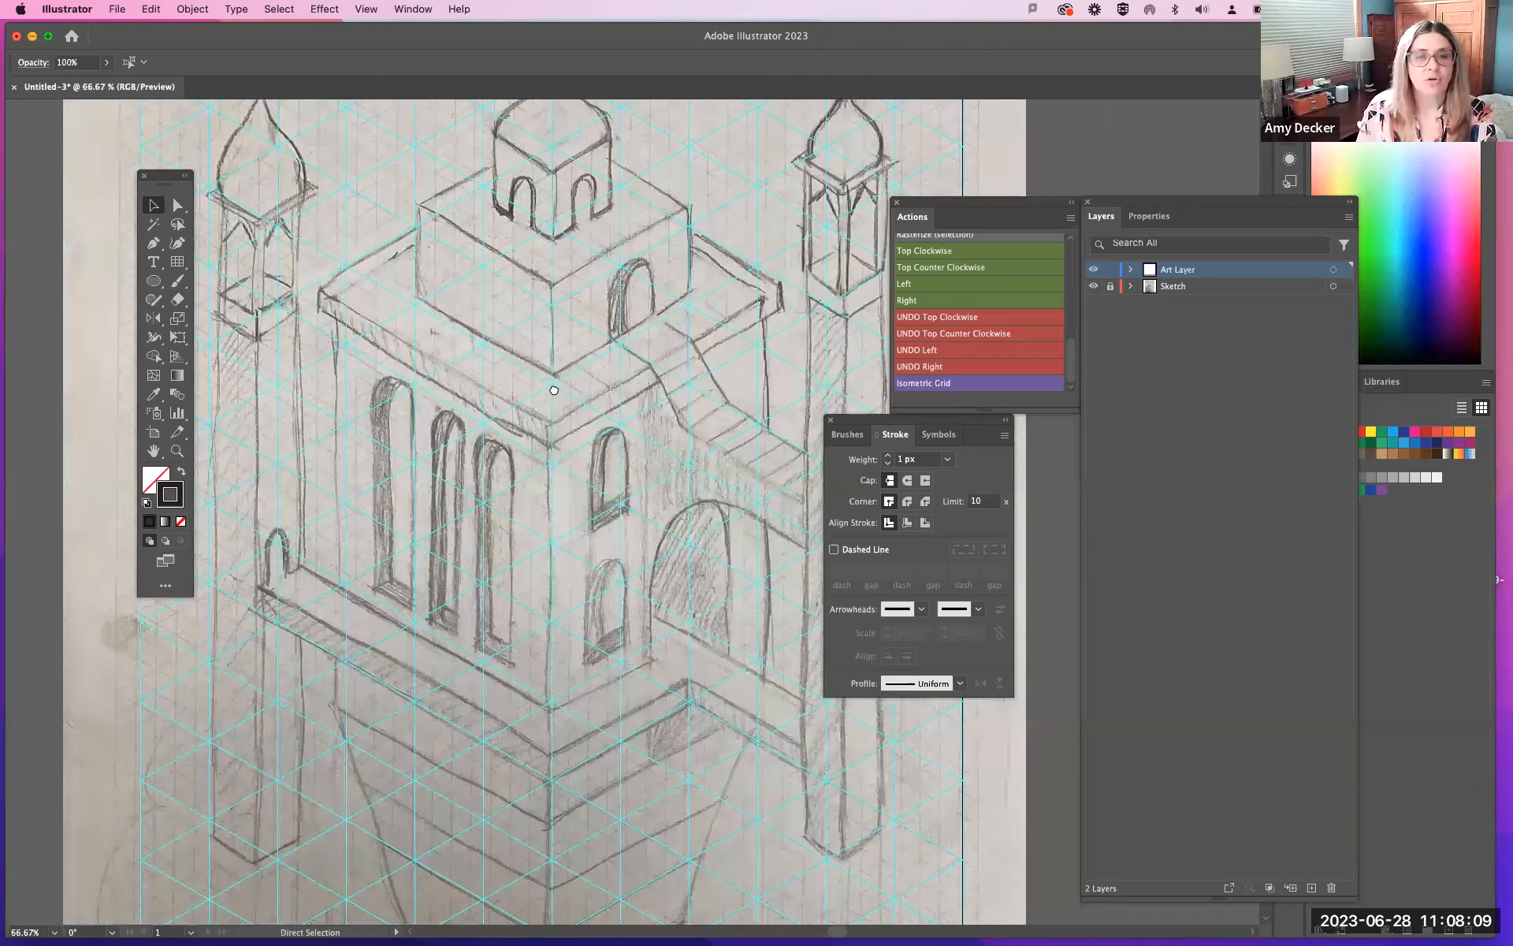
key(super+minus)
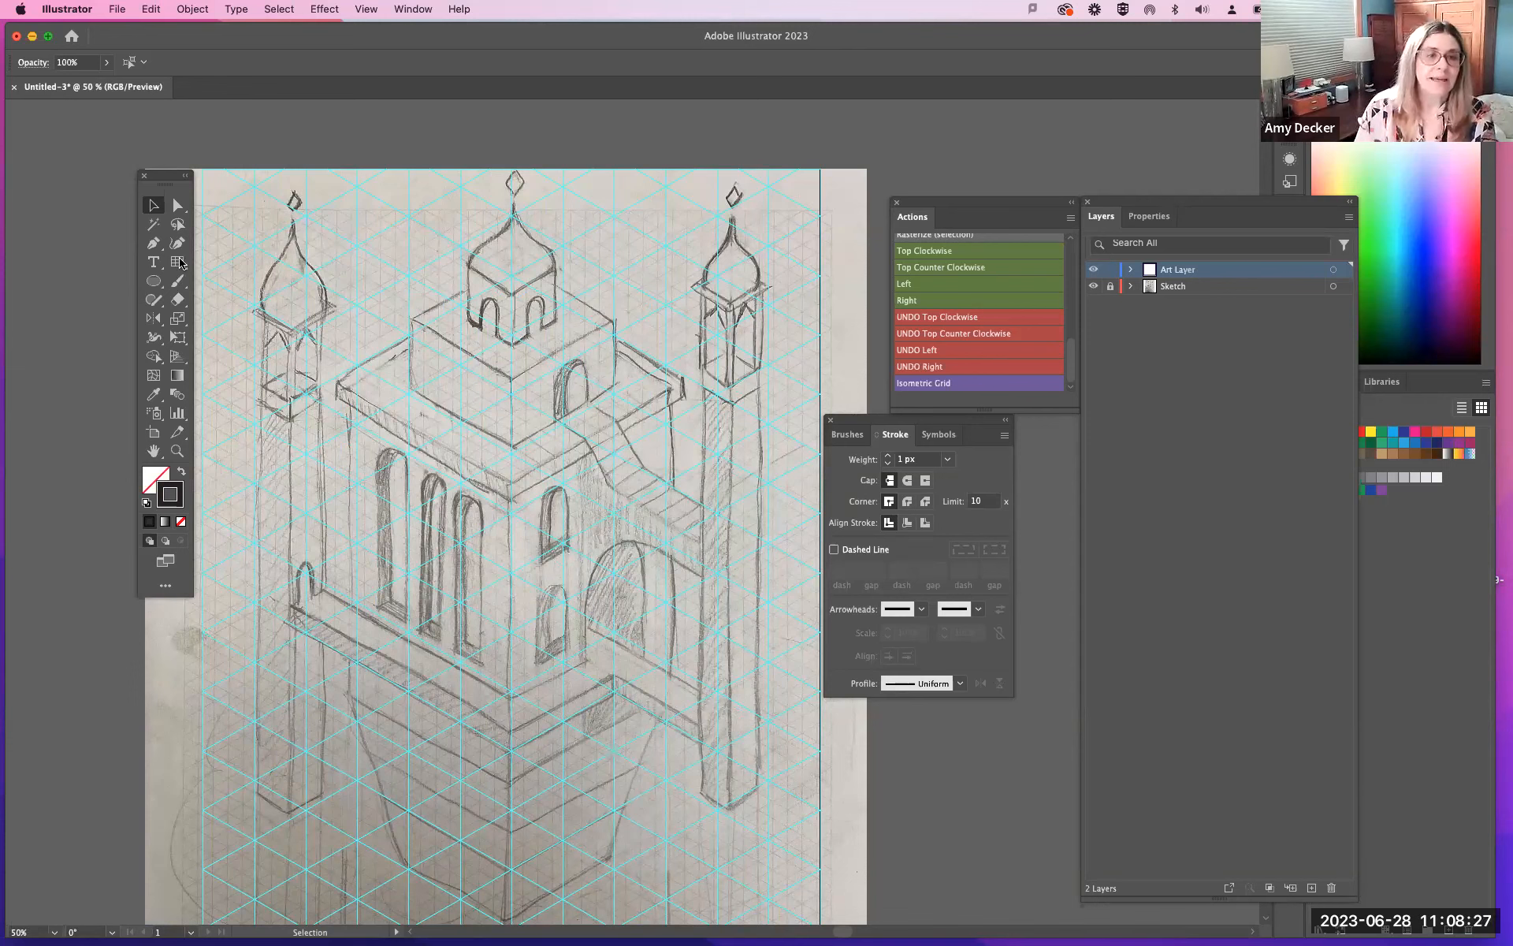
click(154, 282)
drag(154, 283, 227, 279)
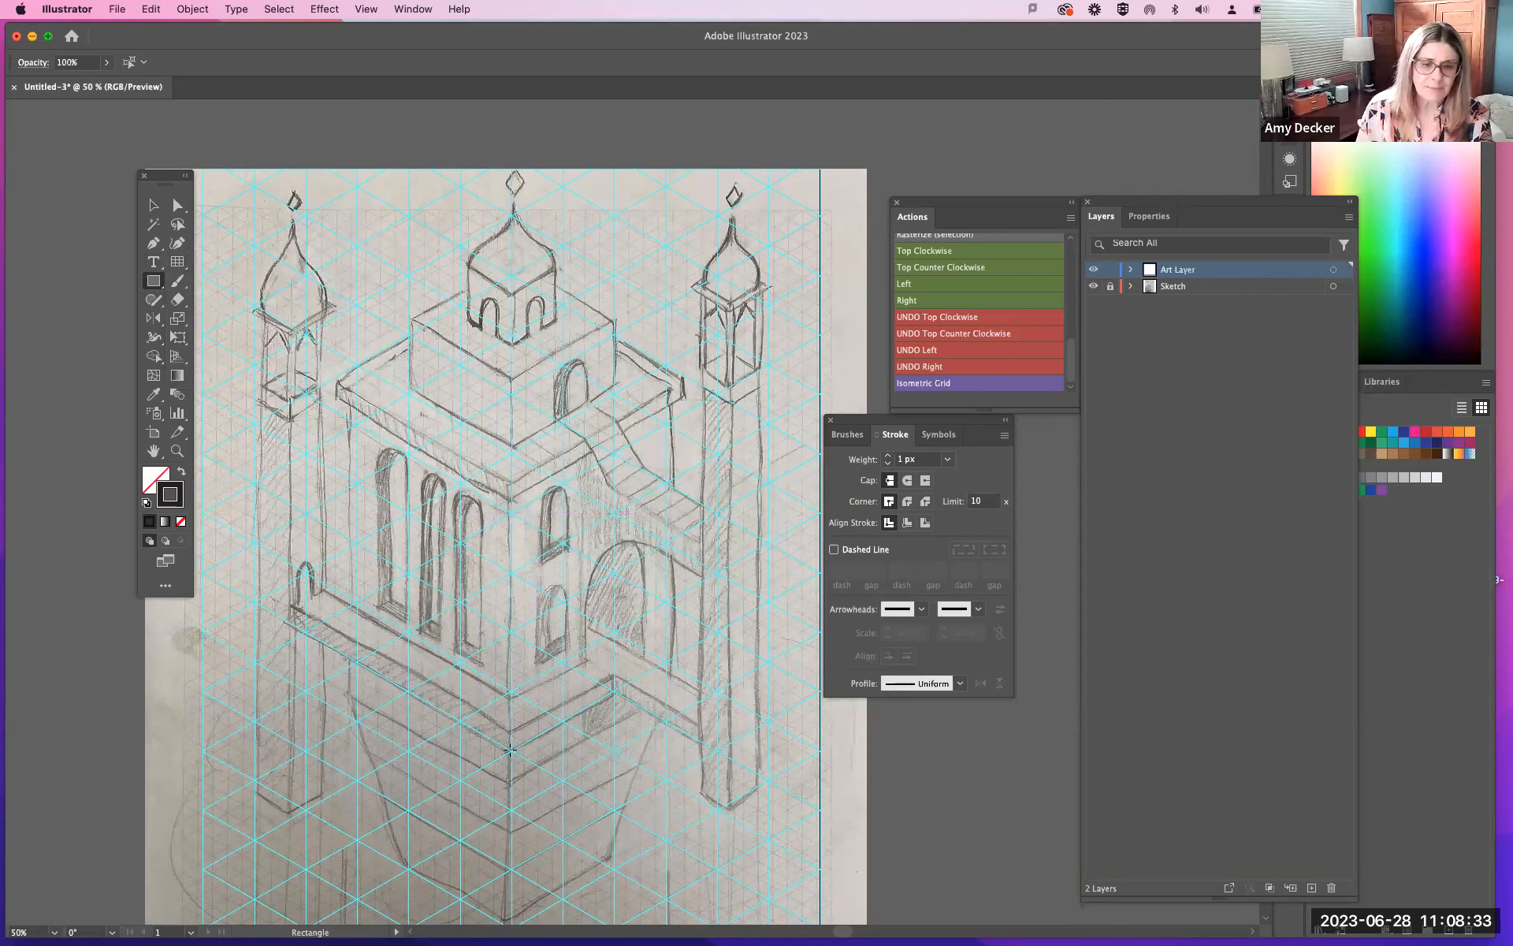
drag(608, 643, 608, 644)
key(super+z)
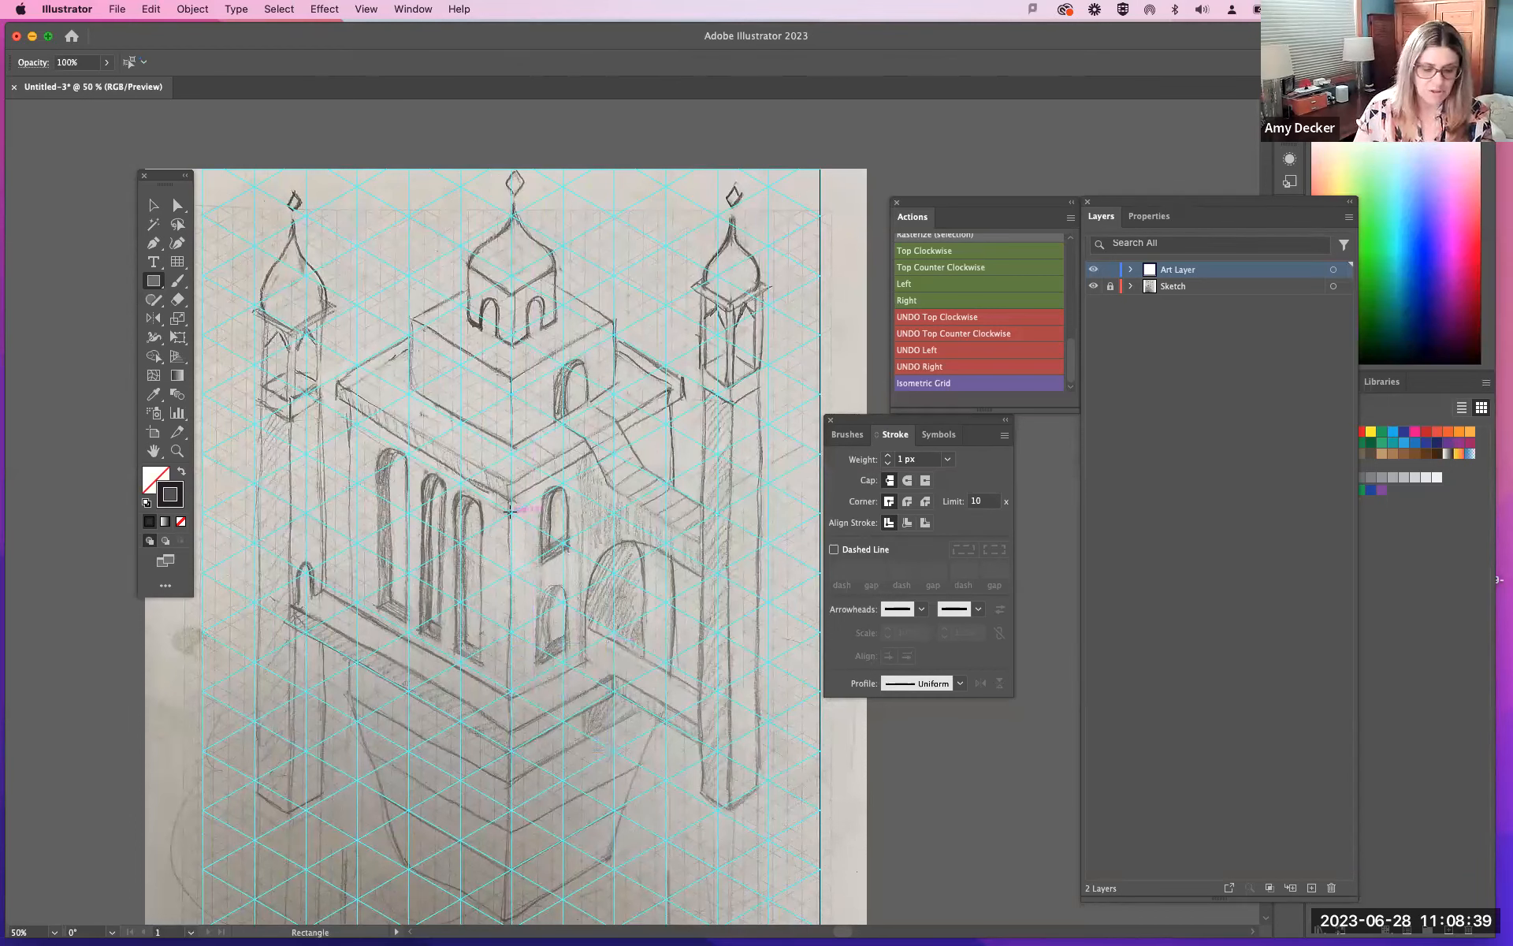
drag(512, 513, 661, 676)
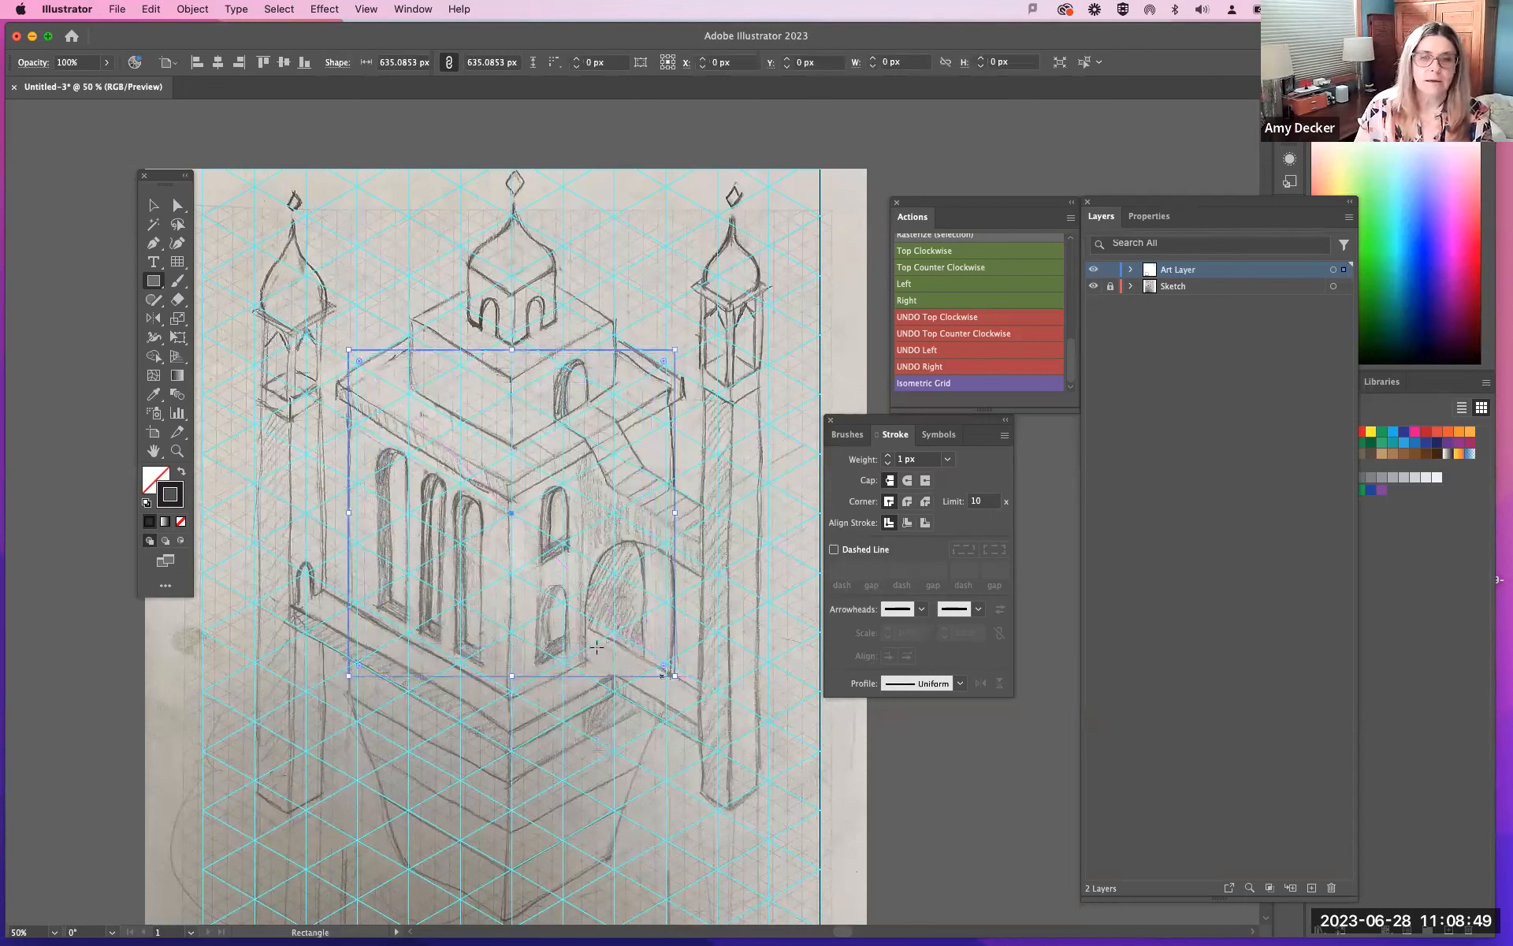
Step: Give the square an orange stroke with a weight of 7 px
click(1427, 435)
click(1448, 432)
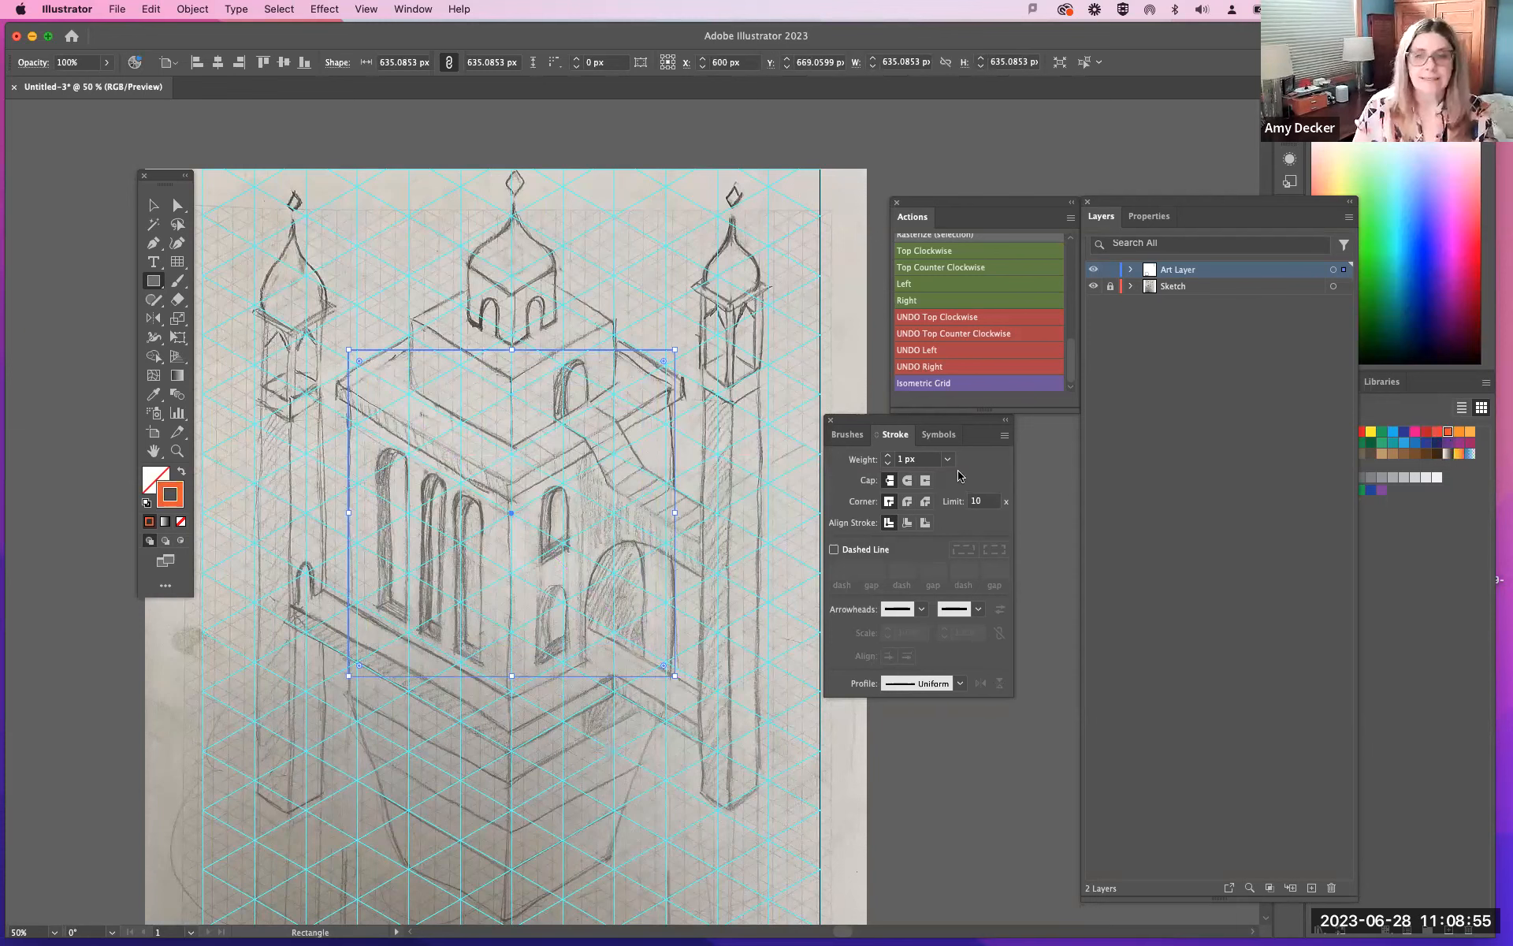
click(890, 457)
click(889, 457)
click(890, 457)
click(889, 457)
click(890, 457)
click(889, 458)
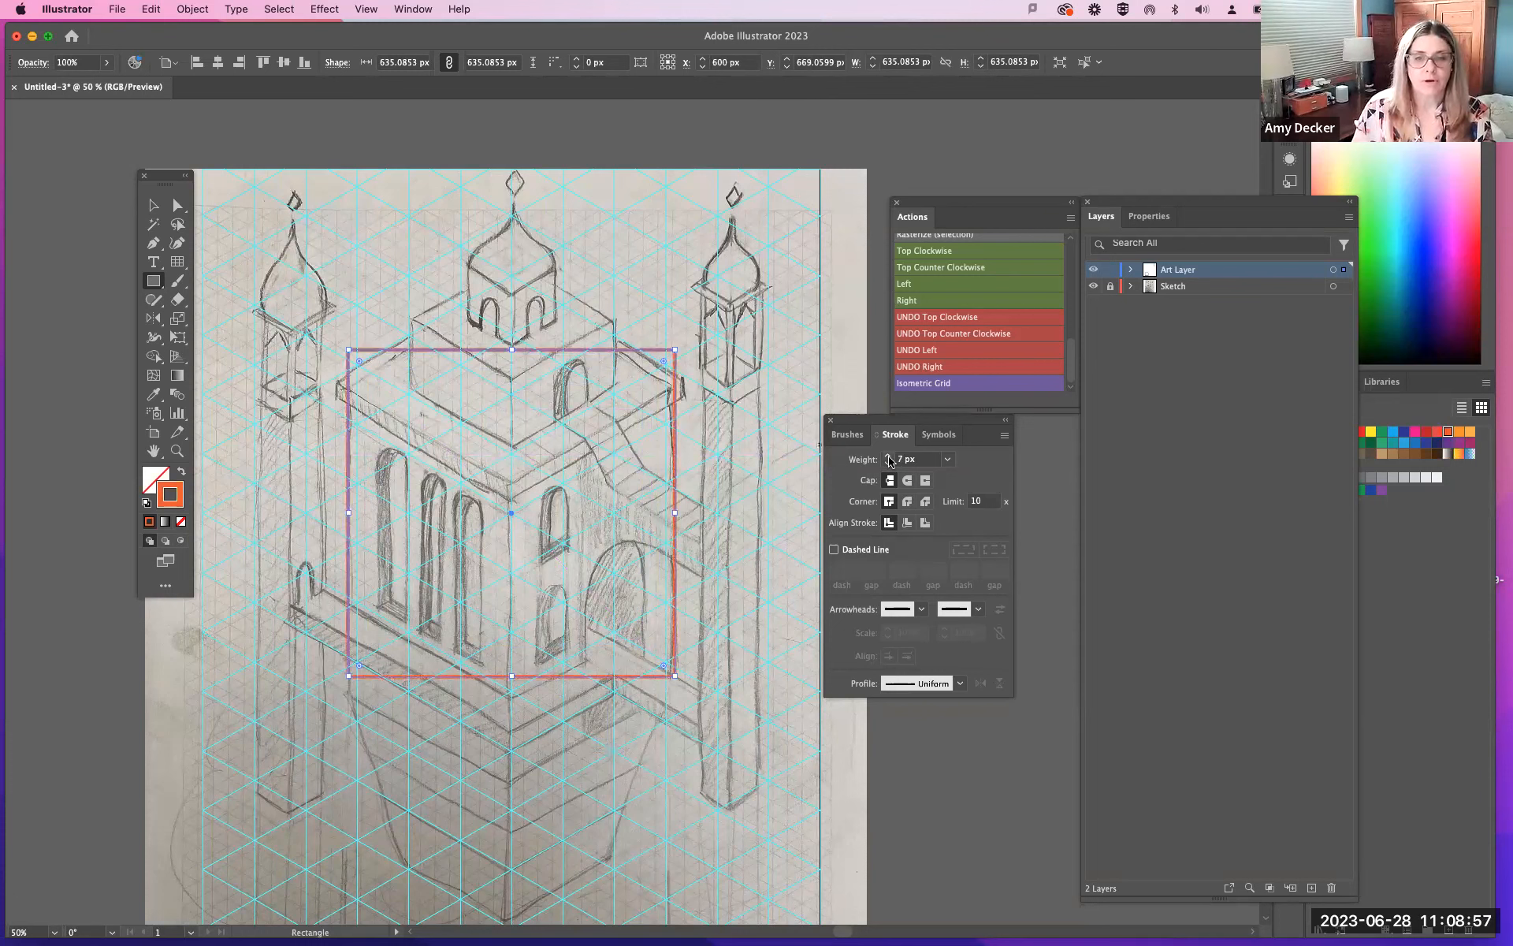
Step: Increase the square's stroke weight to 15 px
click(888, 455)
click(889, 455)
click(889, 456)
click(888, 455)
click(888, 456)
click(888, 455)
click(888, 455)
click(888, 456)
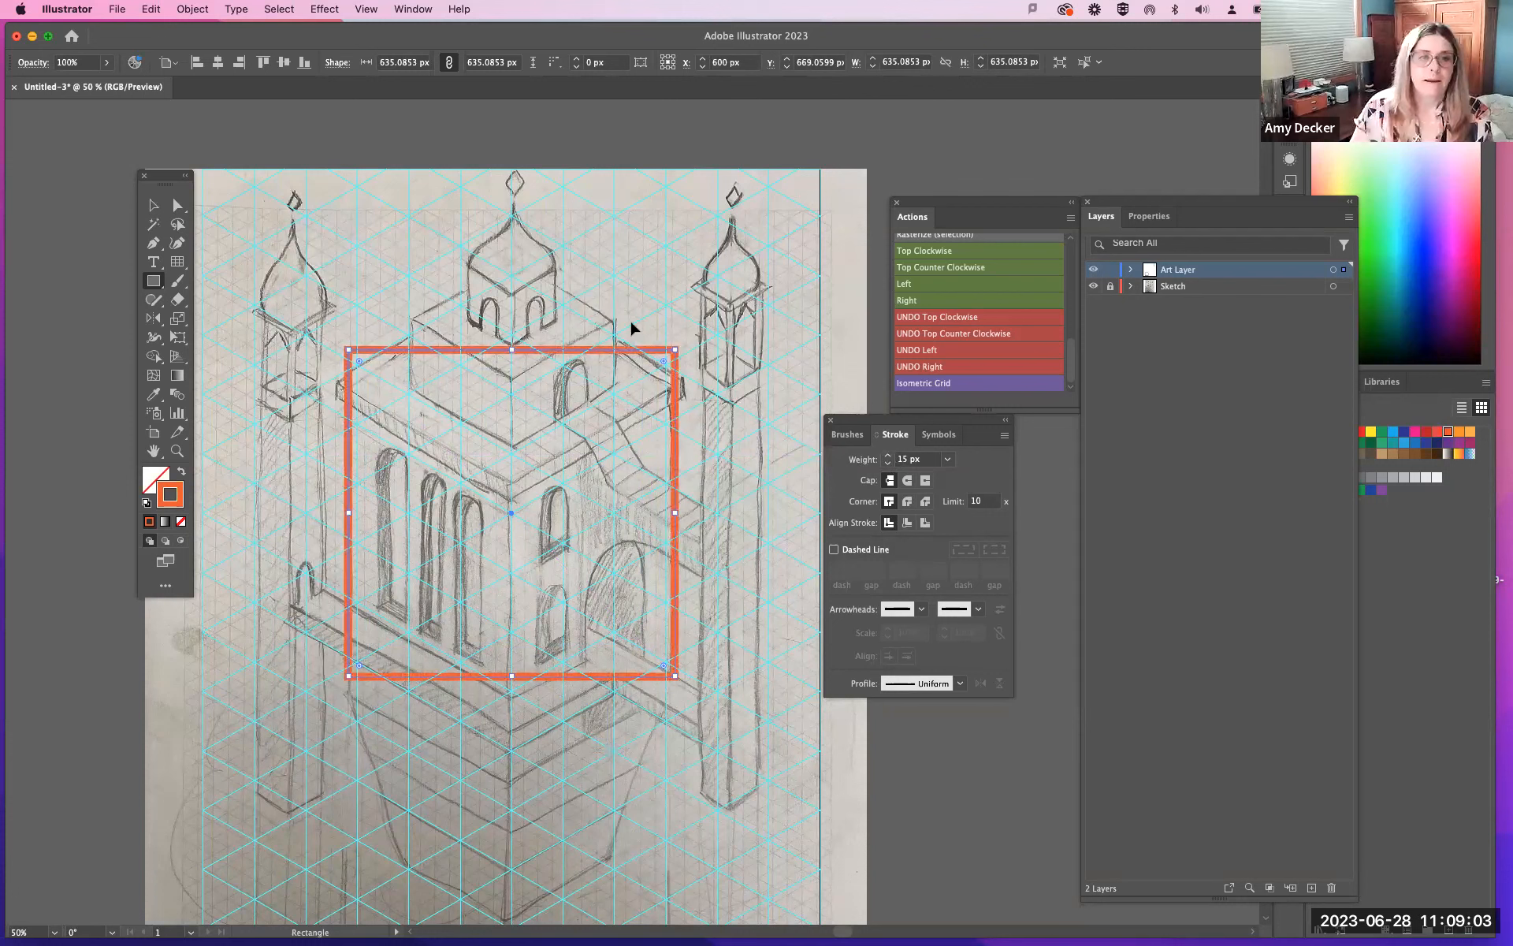
Step: Convert the square to an isometric top plane with the Top Clockwise action and move it down towards the base ledge's front corner
key(v)
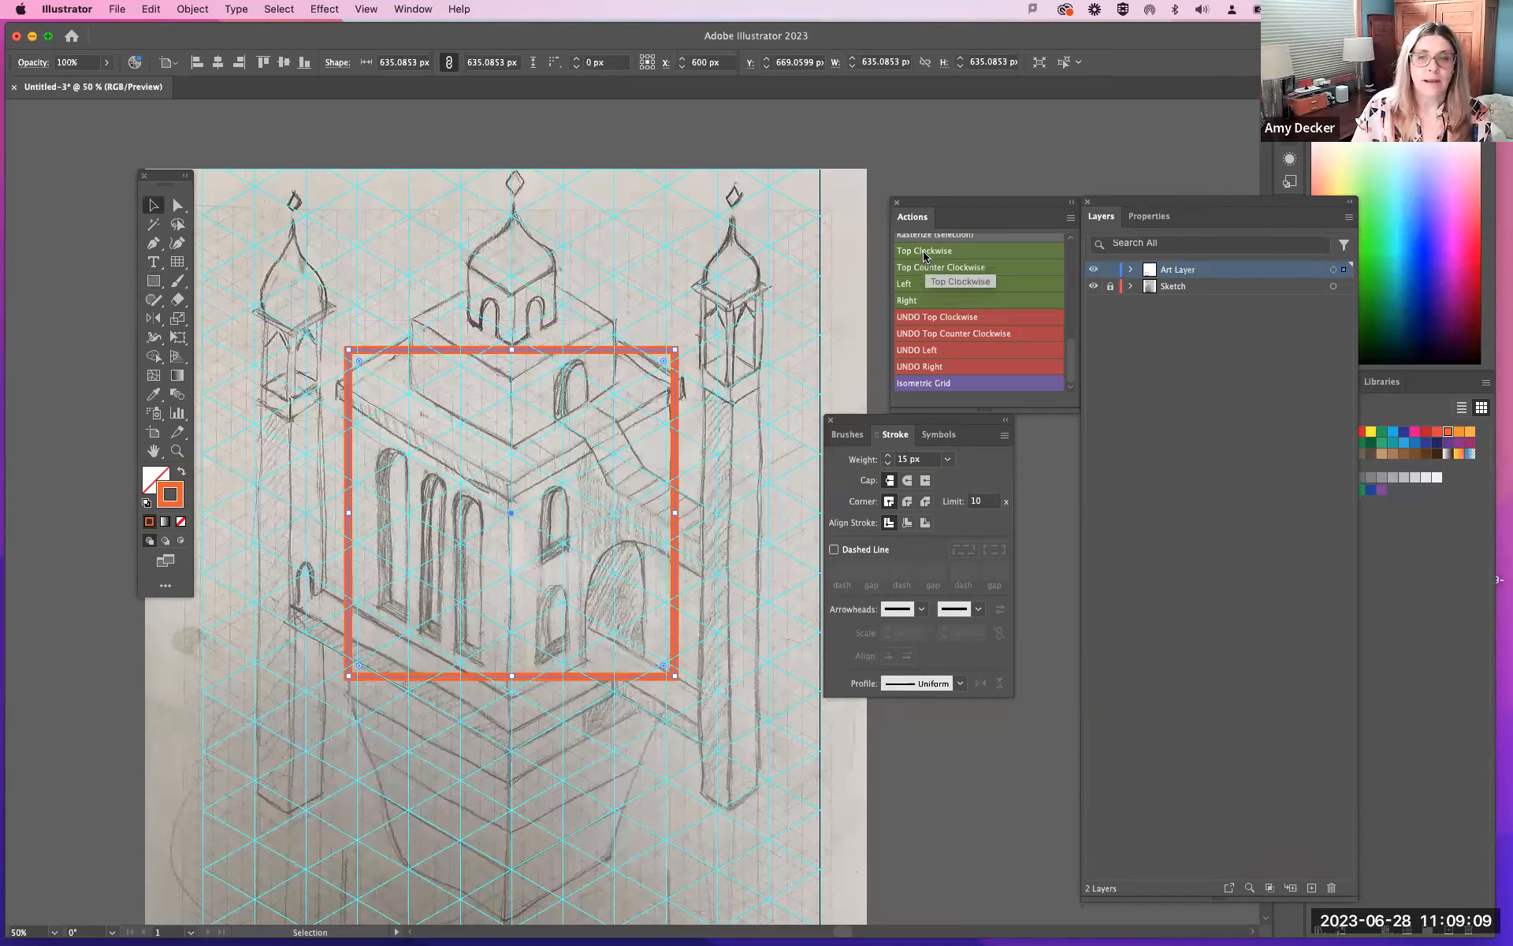
click(924, 257)
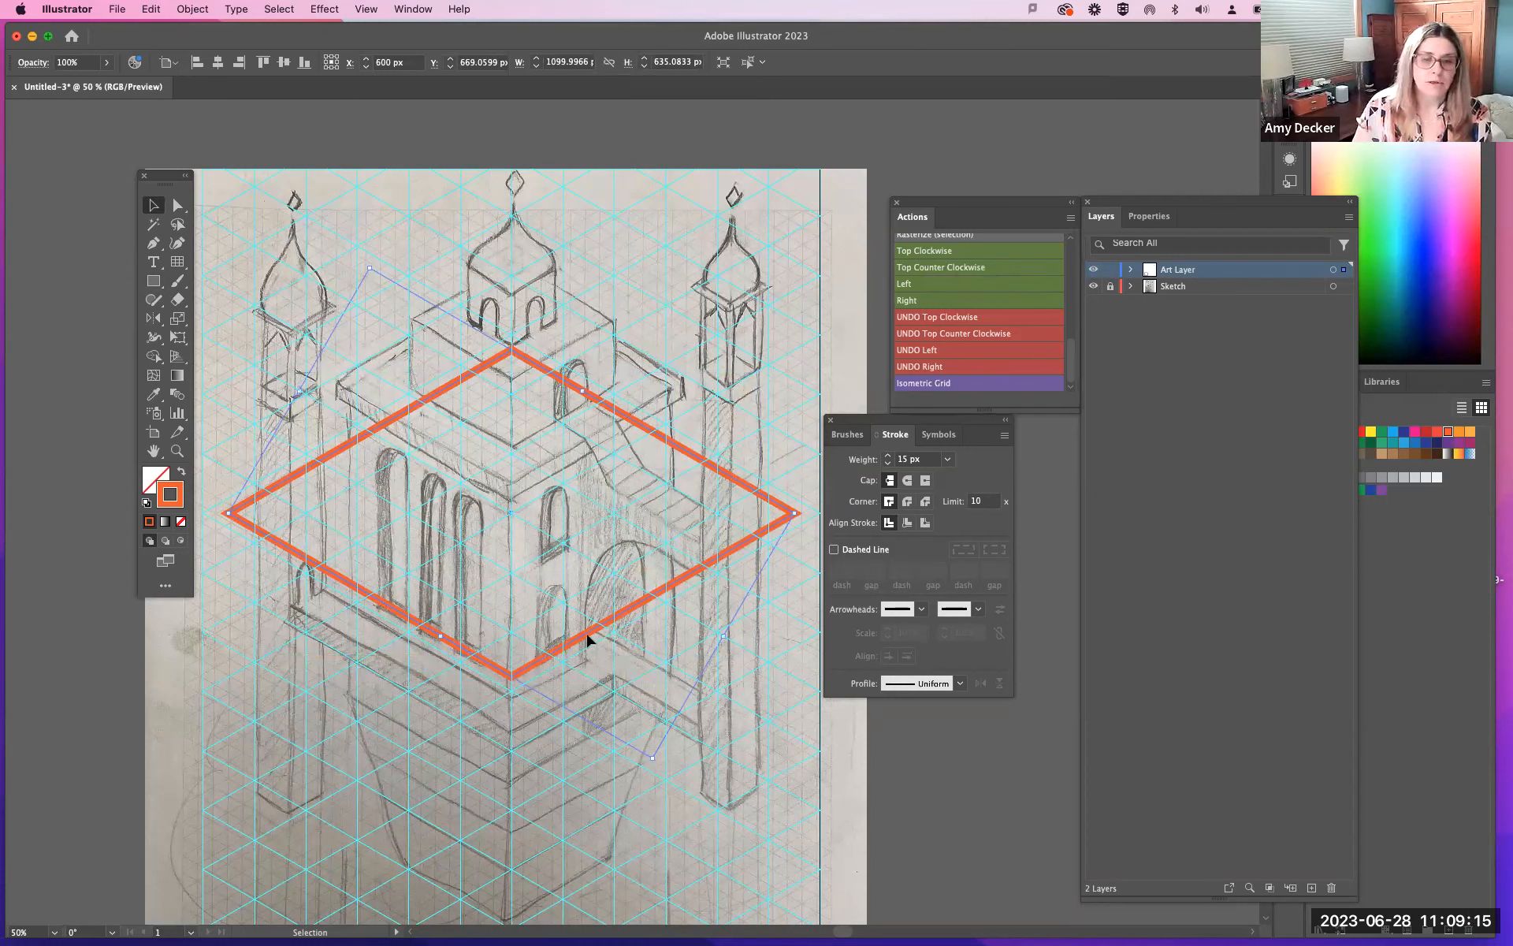
drag(518, 695, 518, 722)
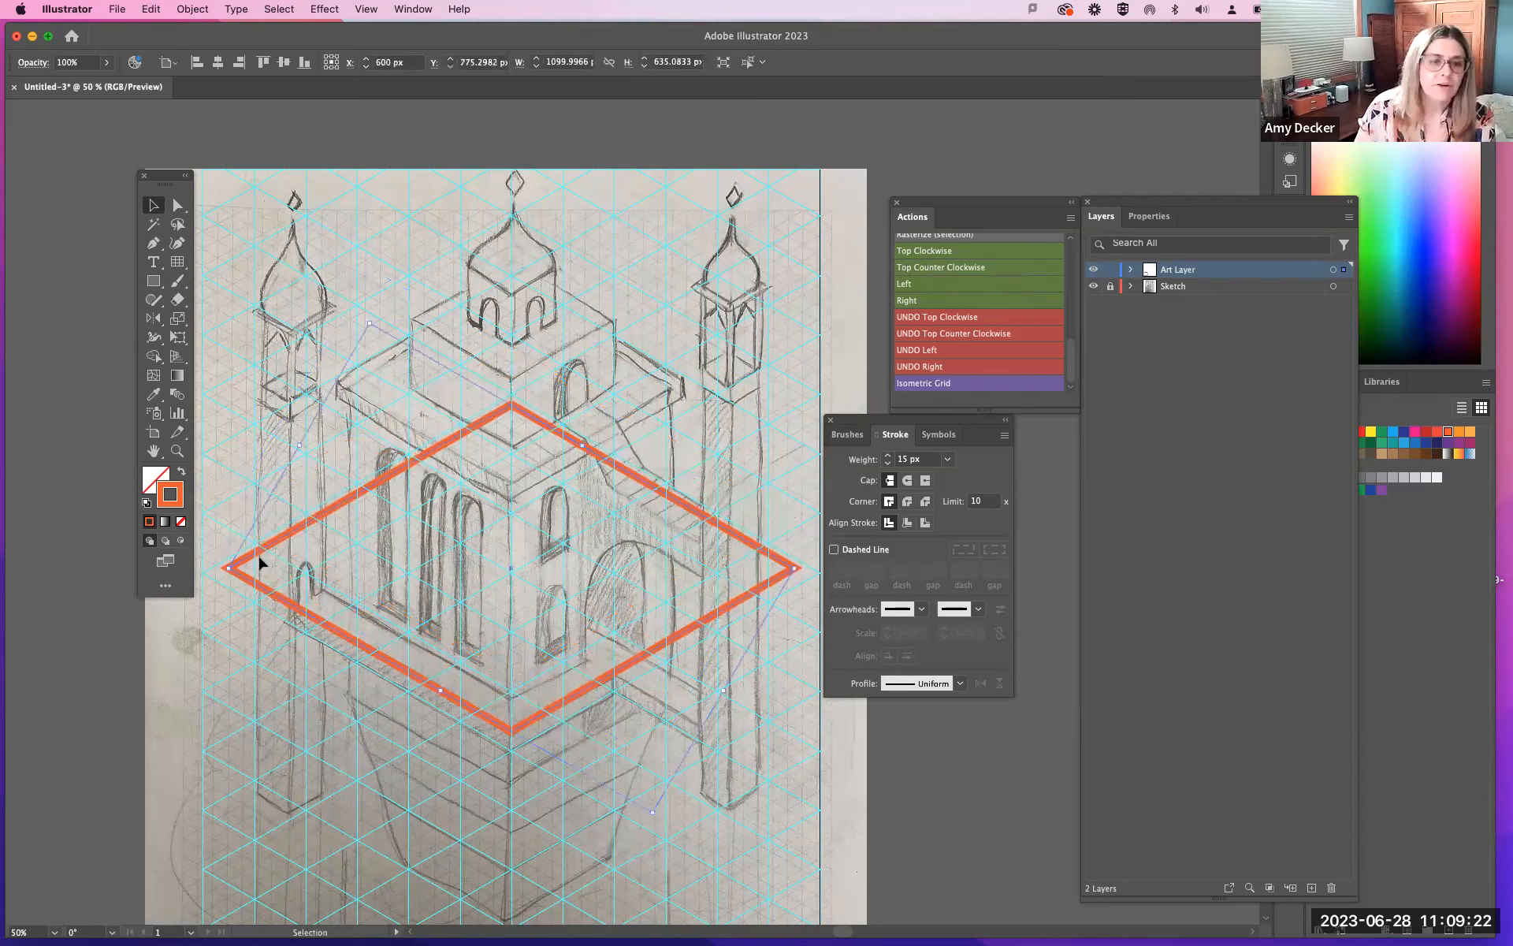
Step: Scale and reposition the diamond to about 970 × 560 px so its lower edges follow the building's base ledge, and deselect it
drag(245, 567, 376, 581)
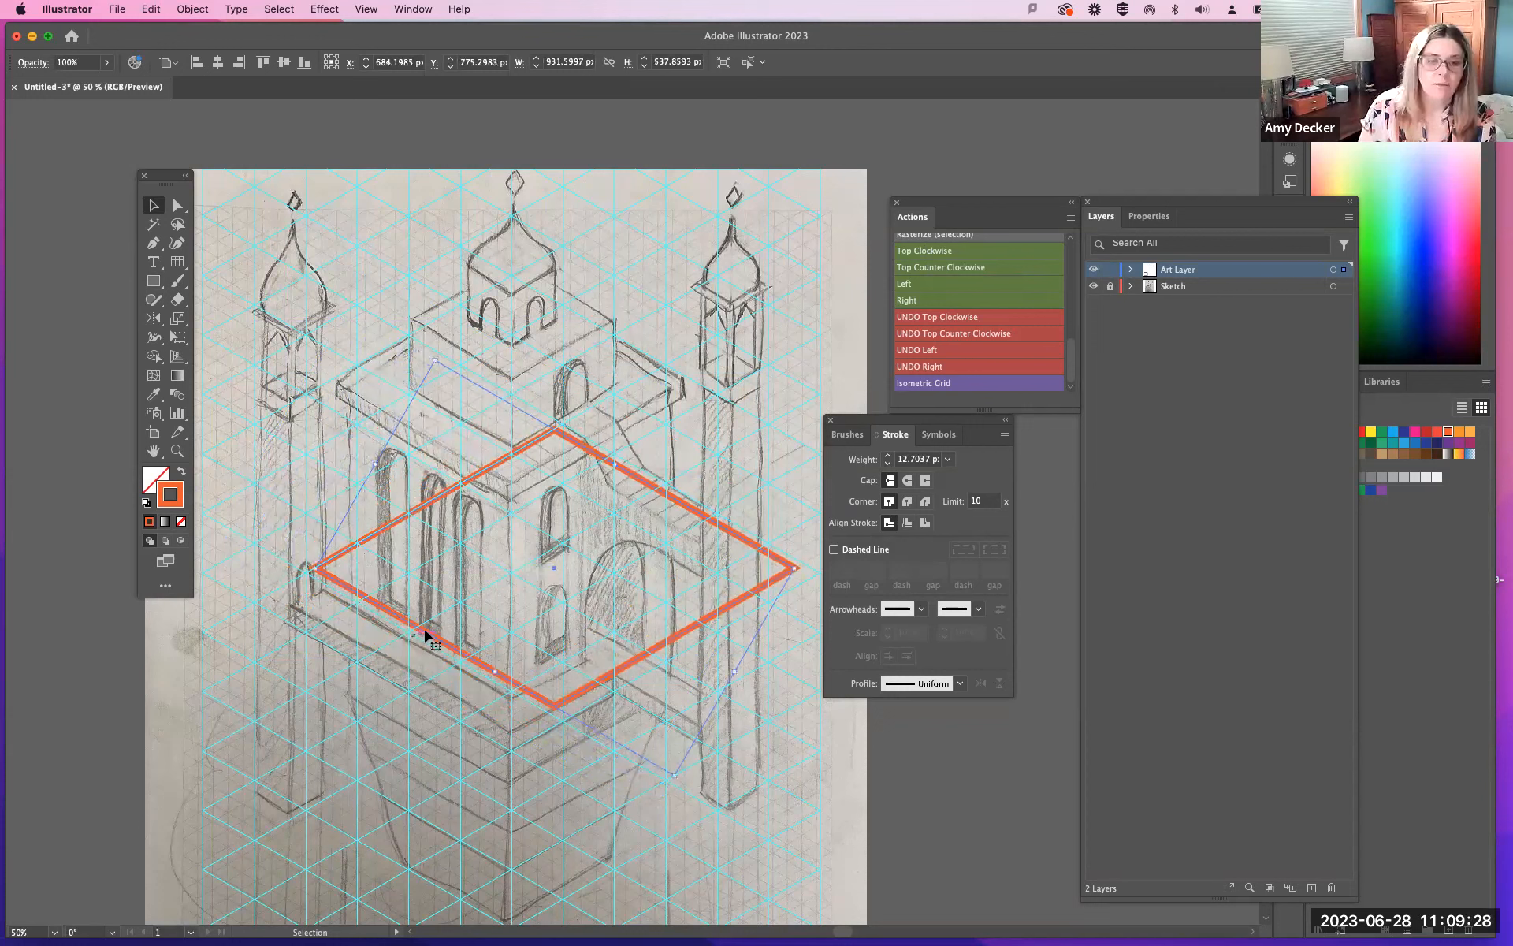
drag(422, 632, 471, 680)
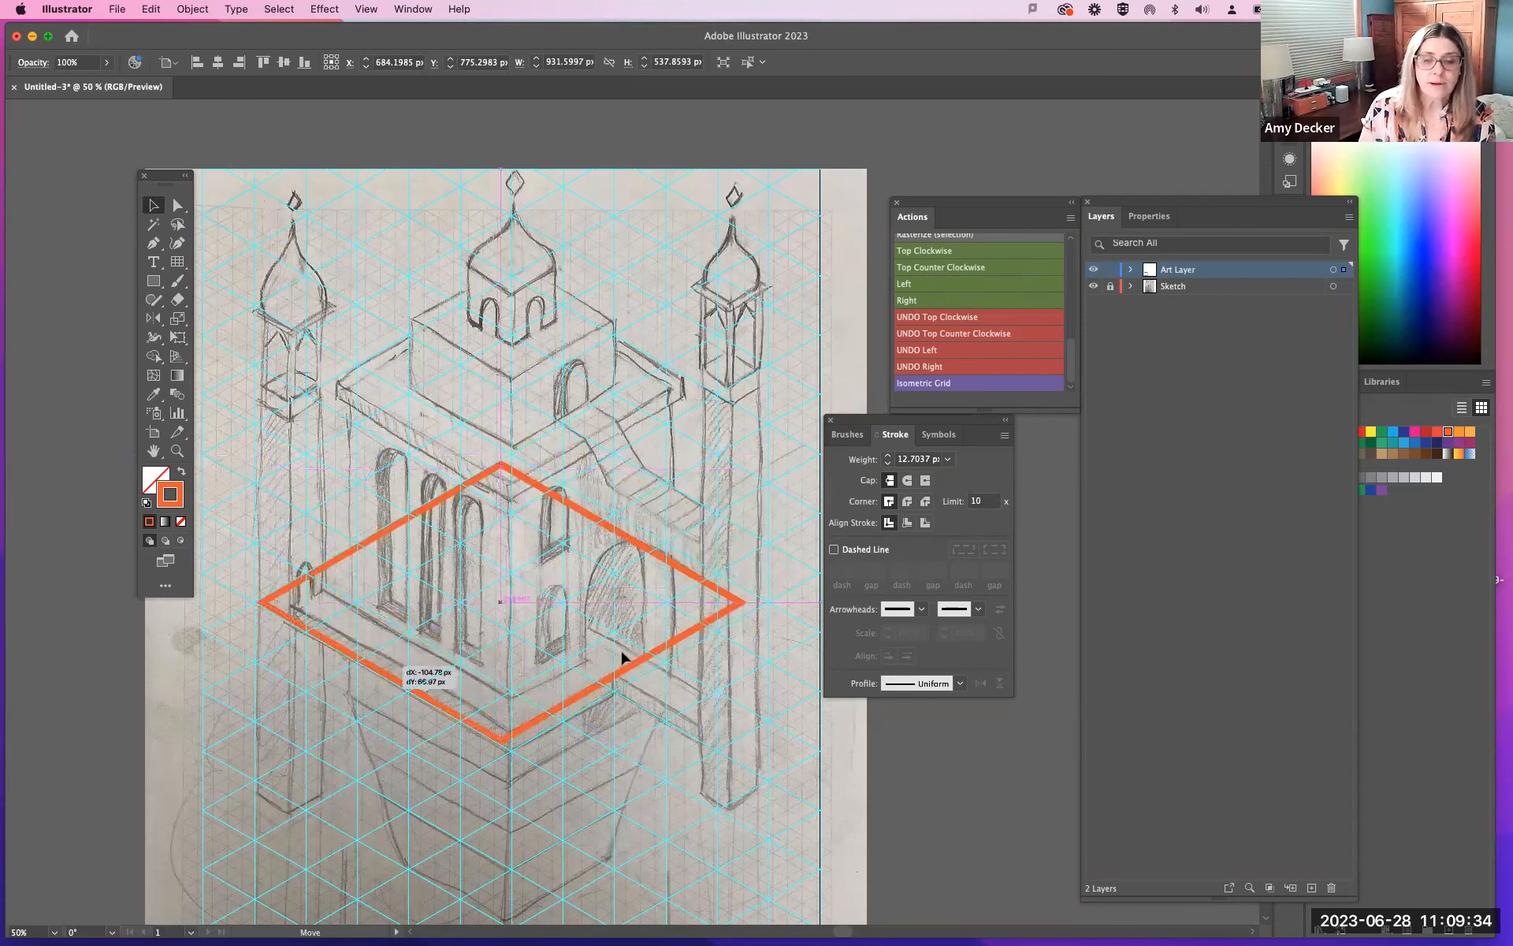
mouse_move(738, 602)
mouse_down()
mouse_move(769, 600)
mouse_move(755, 604)
mouse_up()
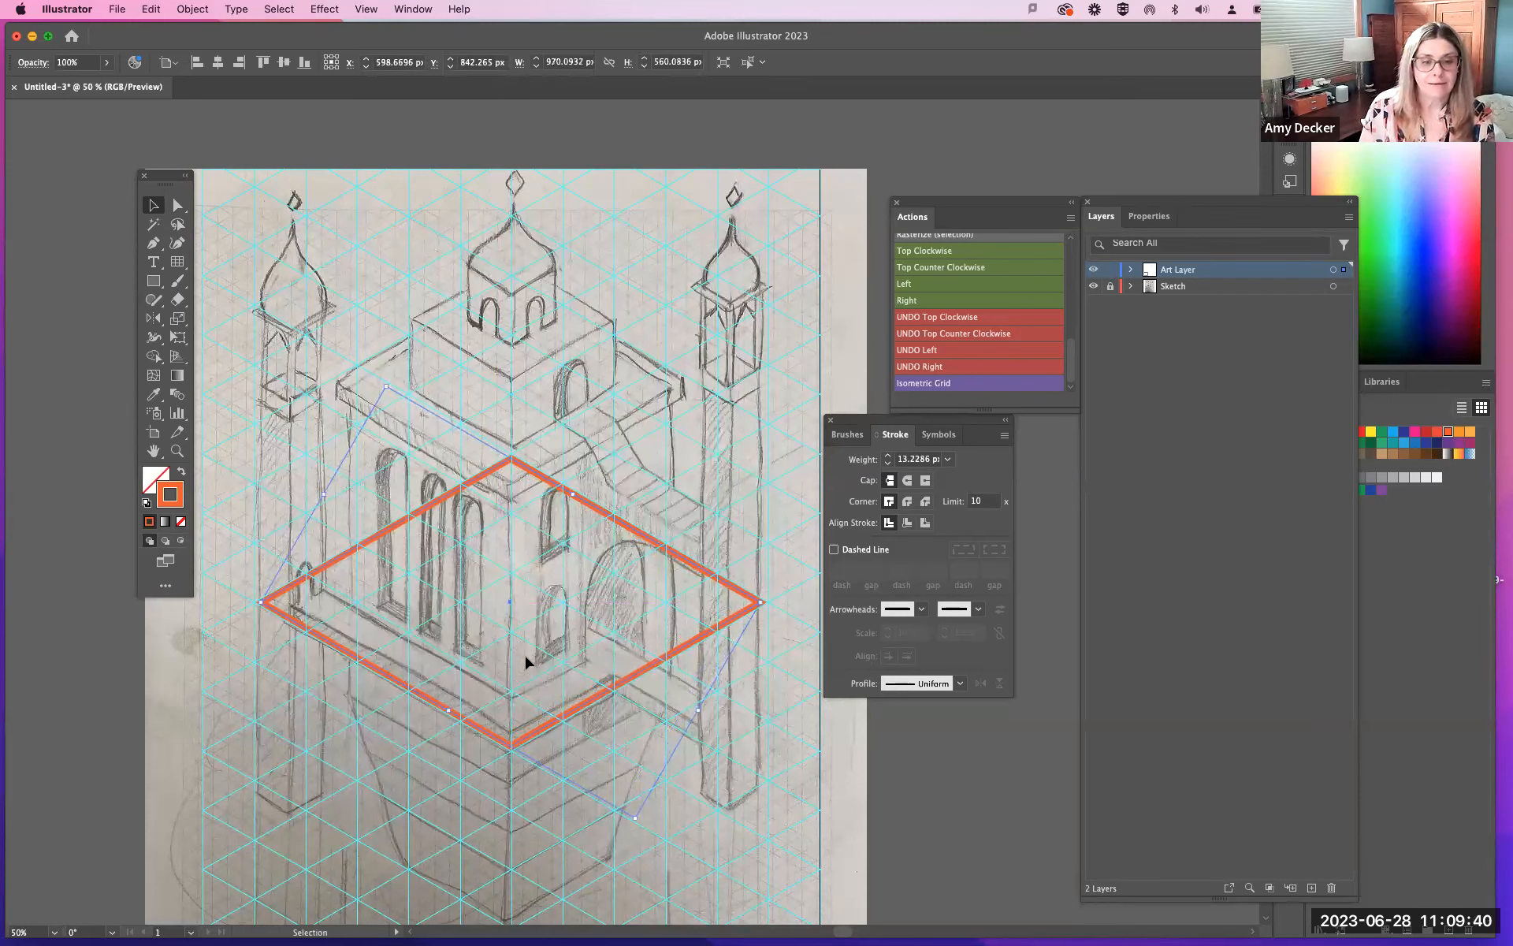
click(613, 750)
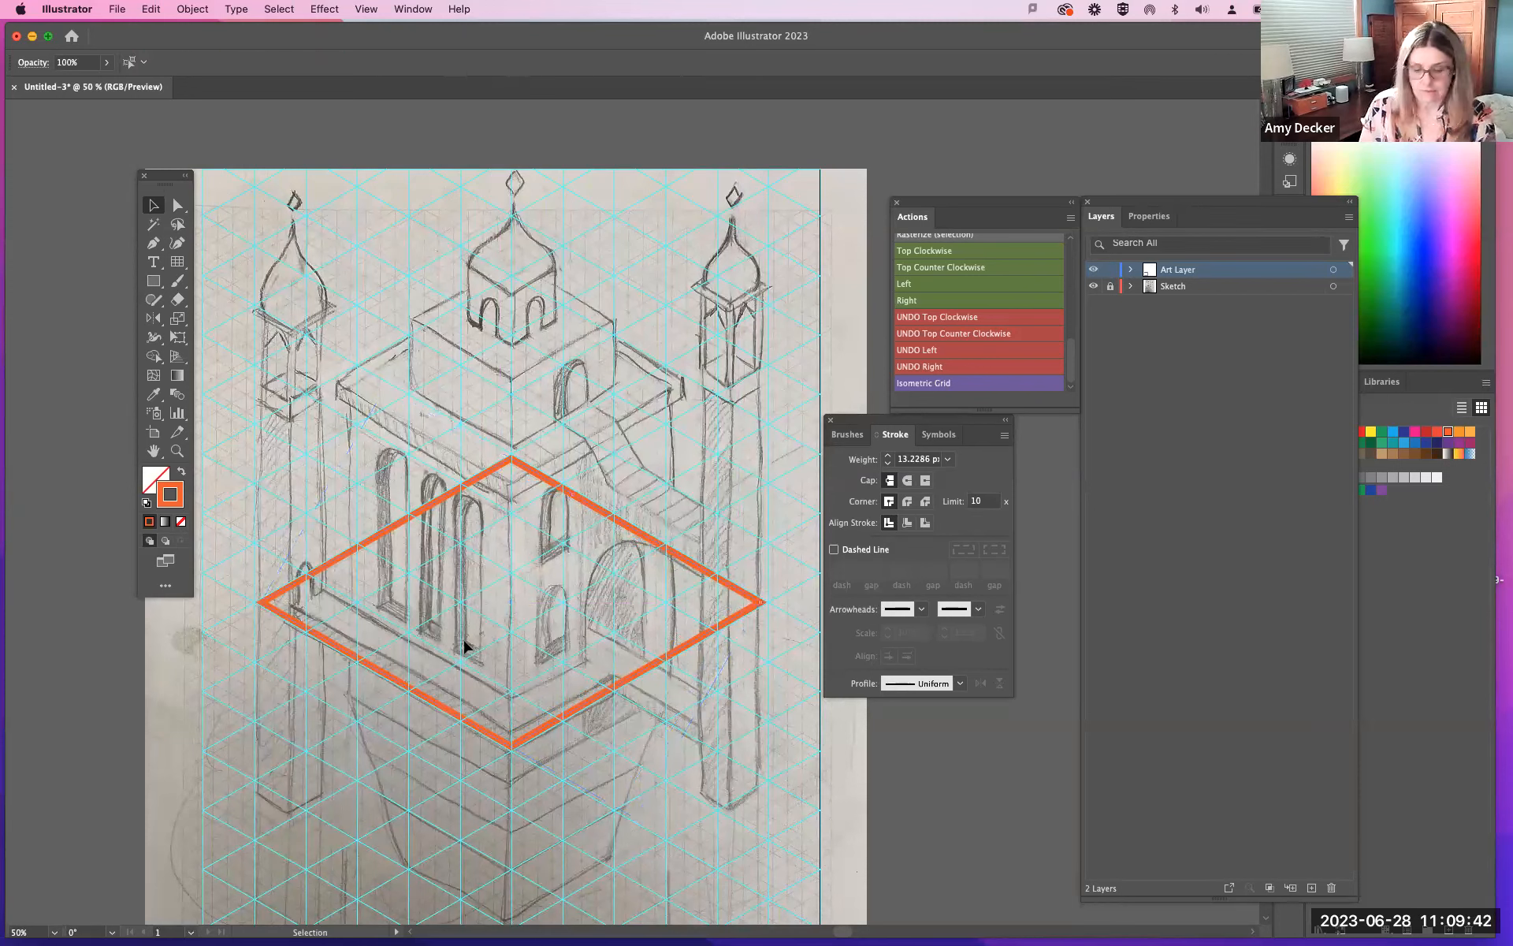
Step: Examine up close how the diamond's edges and corners line up with the isometric grid and the sketched base ledge
key(super+equal)
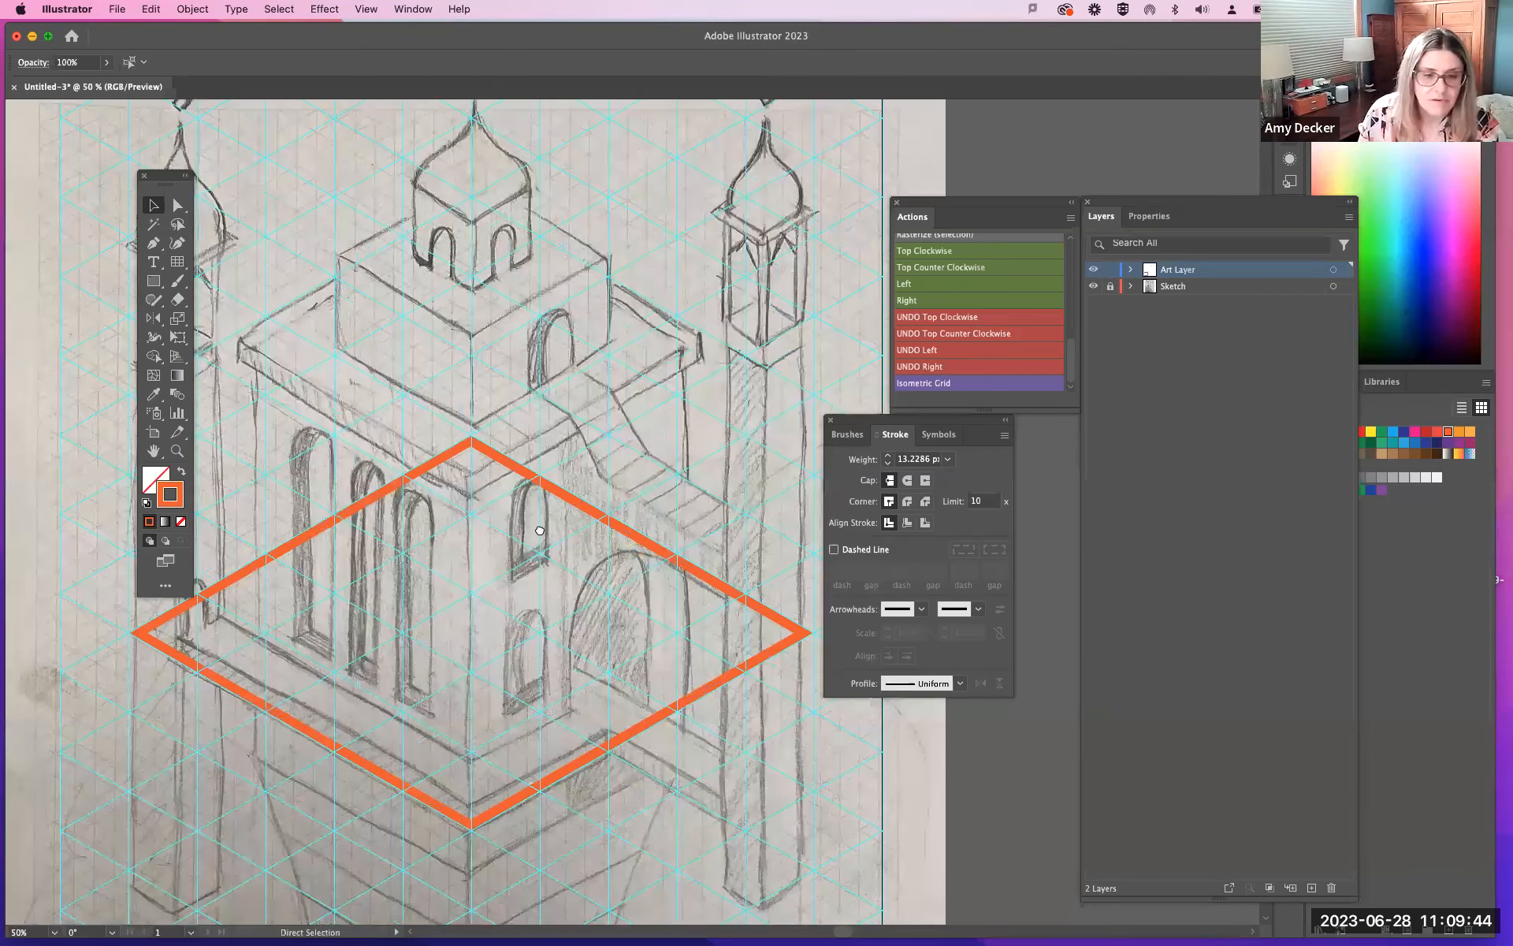
key(super+equal)
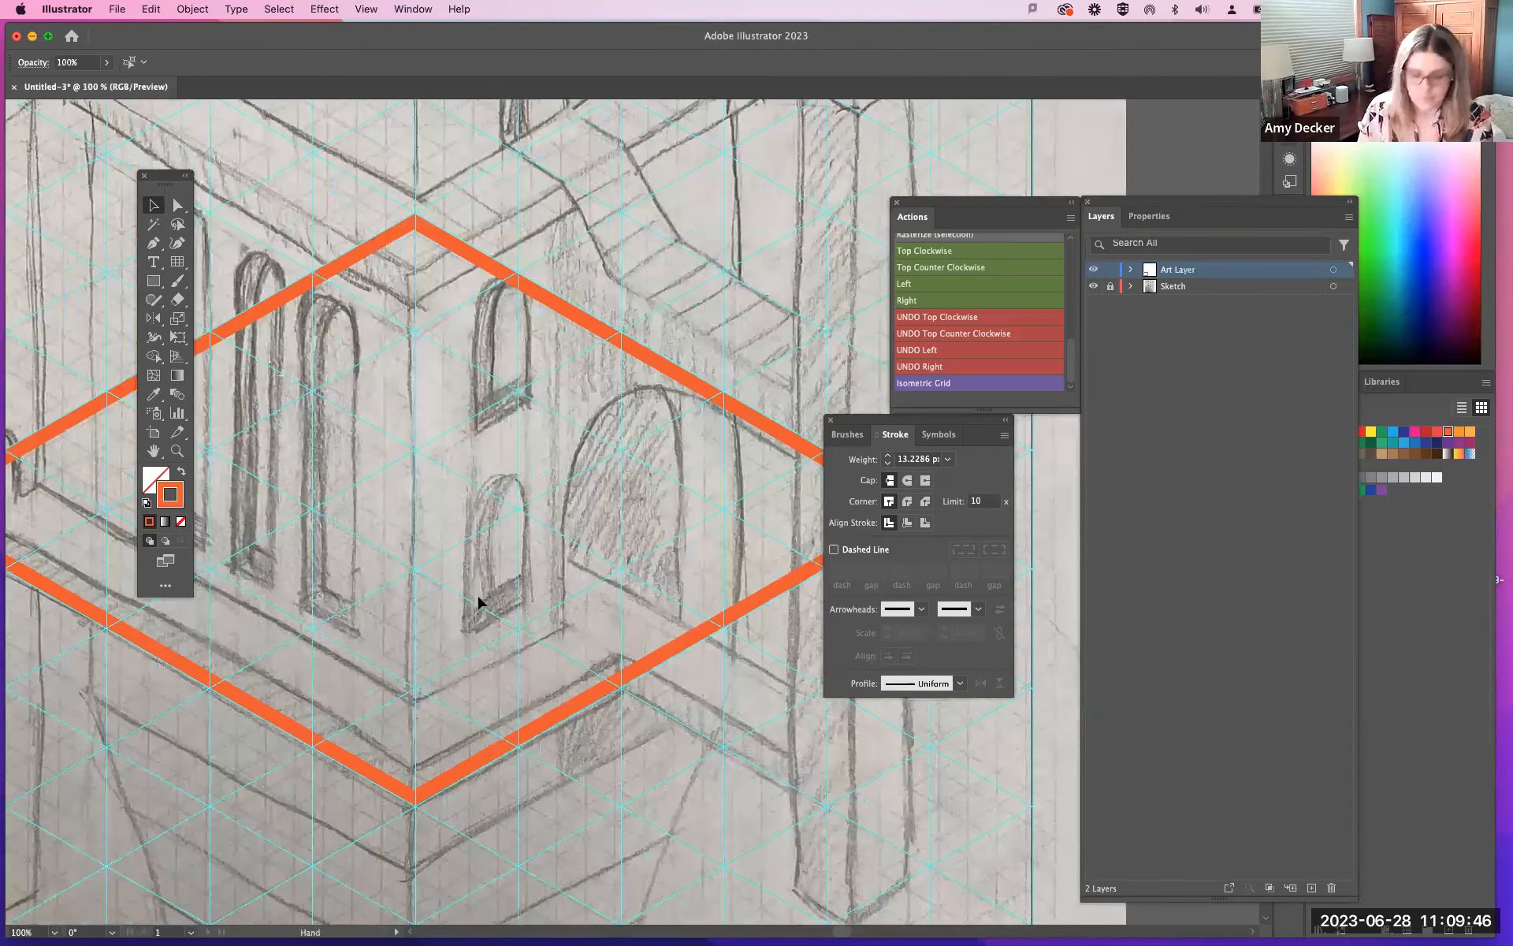
scroll(509, 657, down, 3)
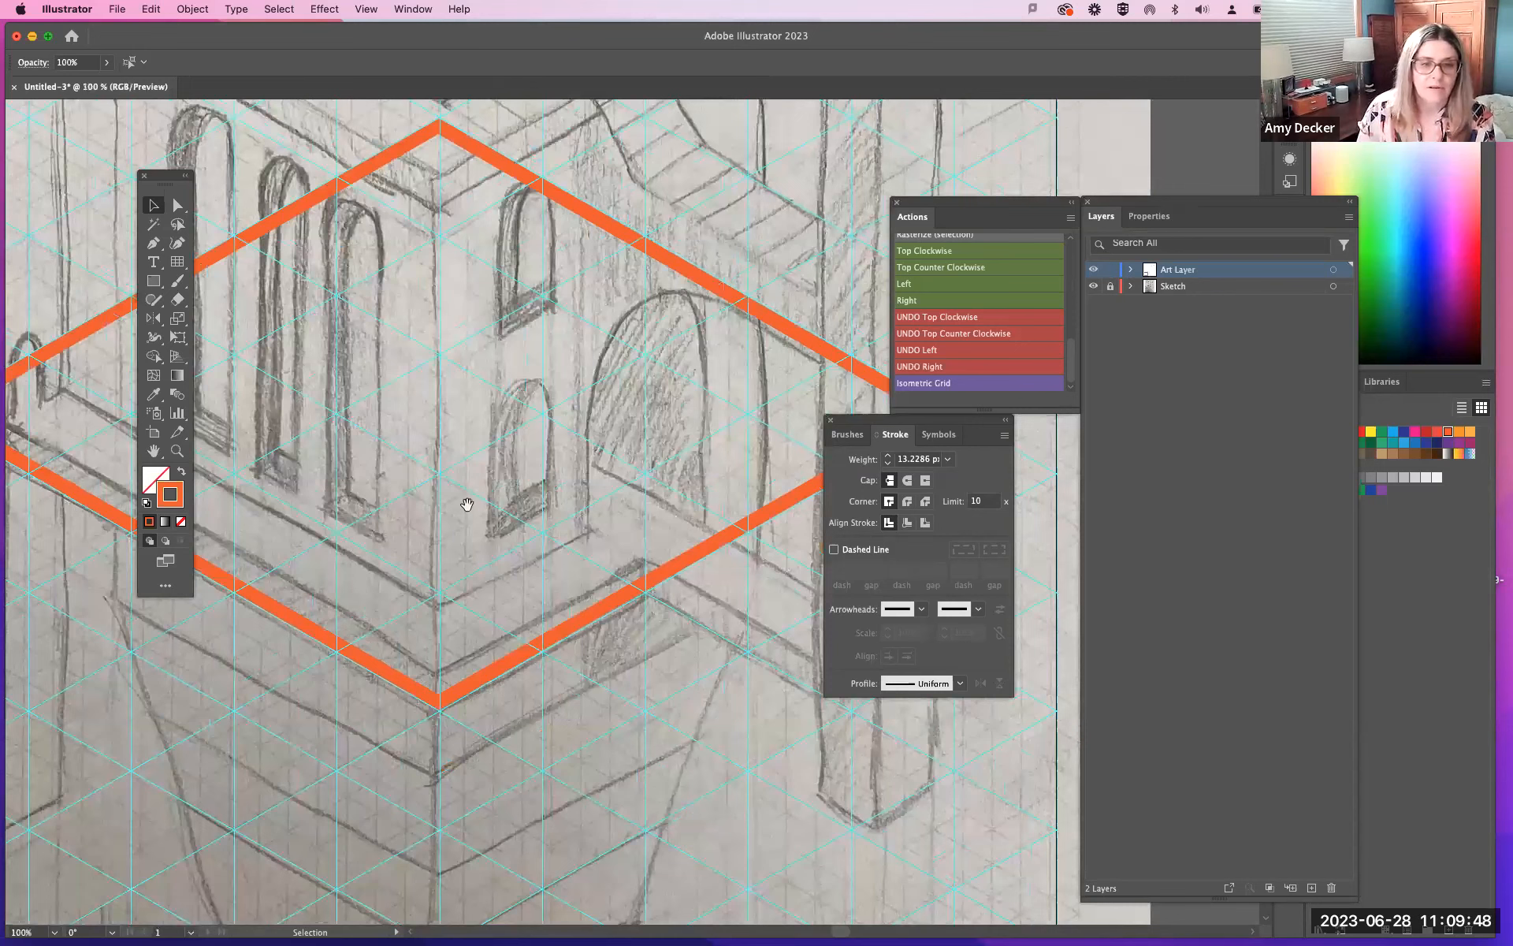
key(super+equal)
scroll(699, 657, left, 8)
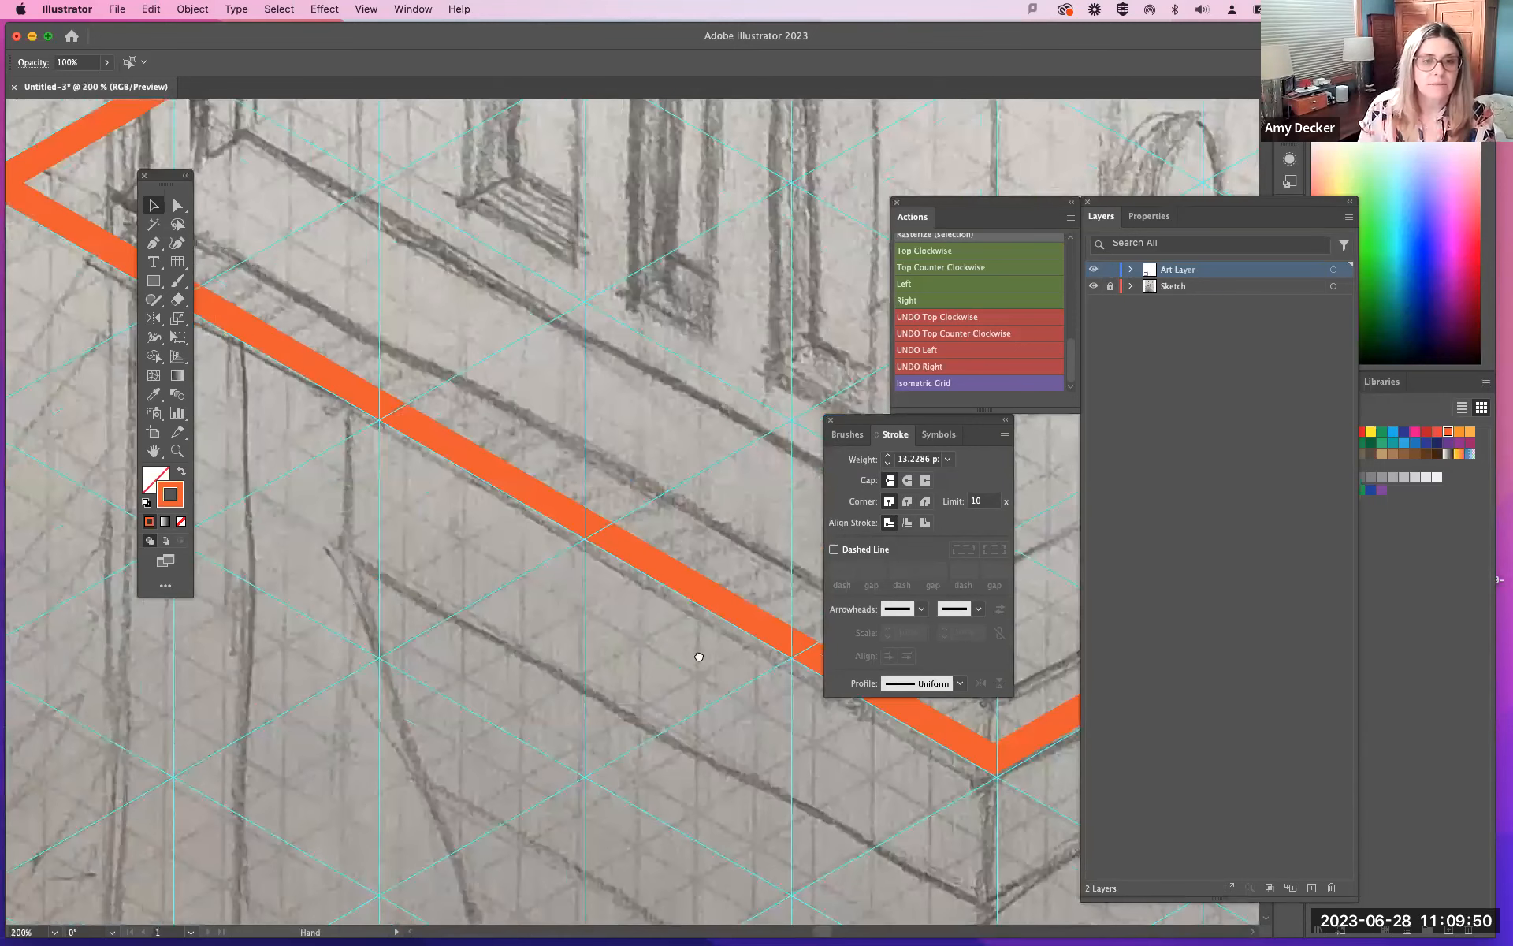
scroll(557, 304, left, 4)
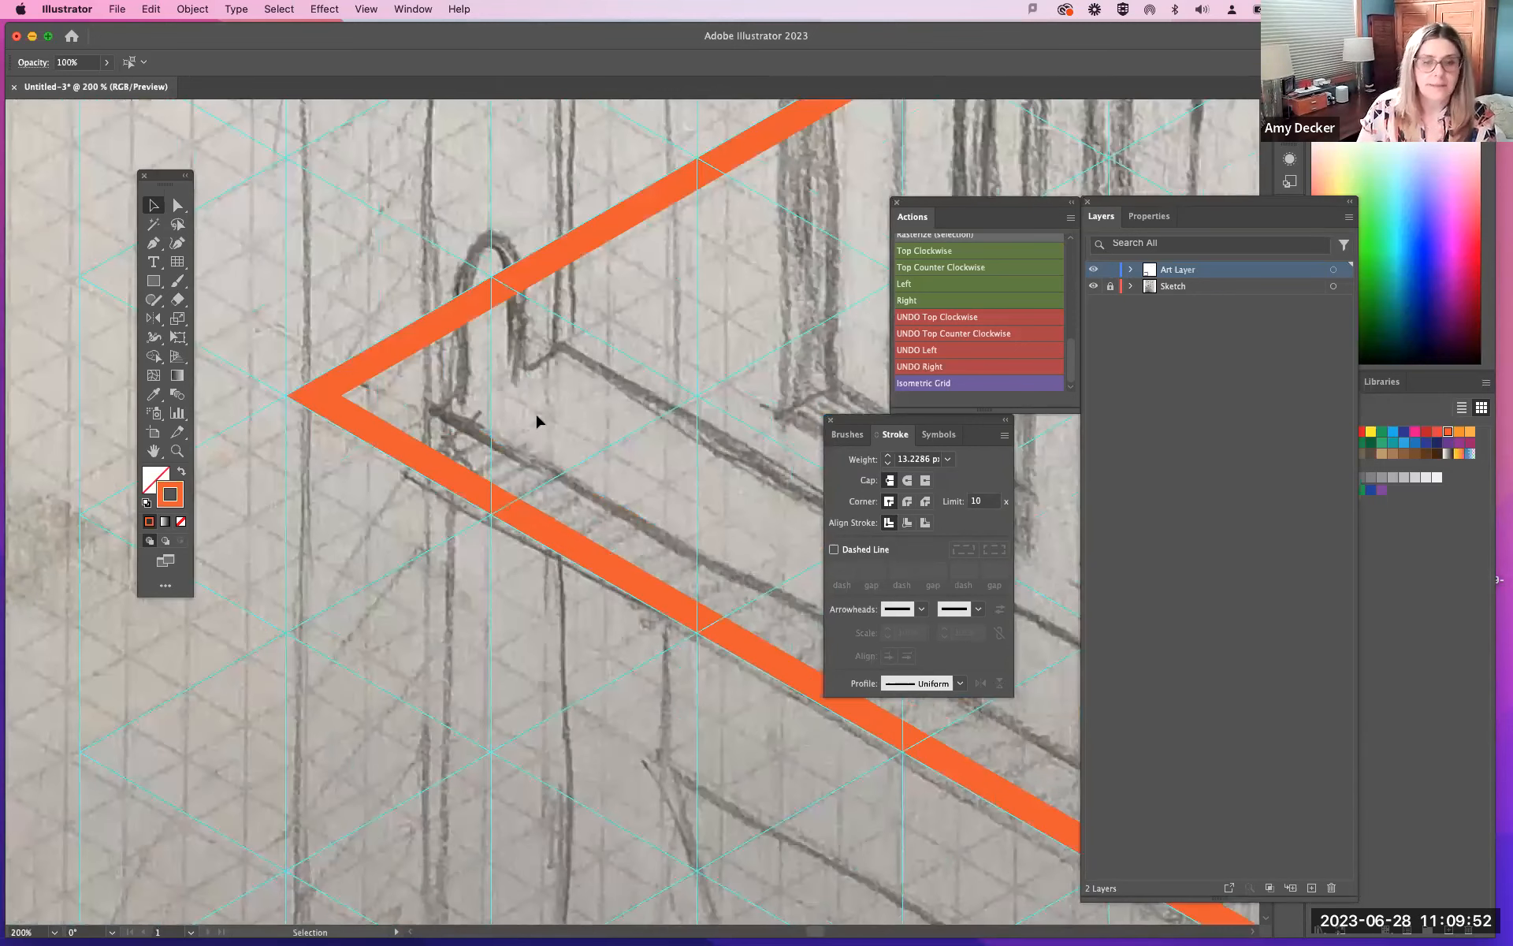
key(a)
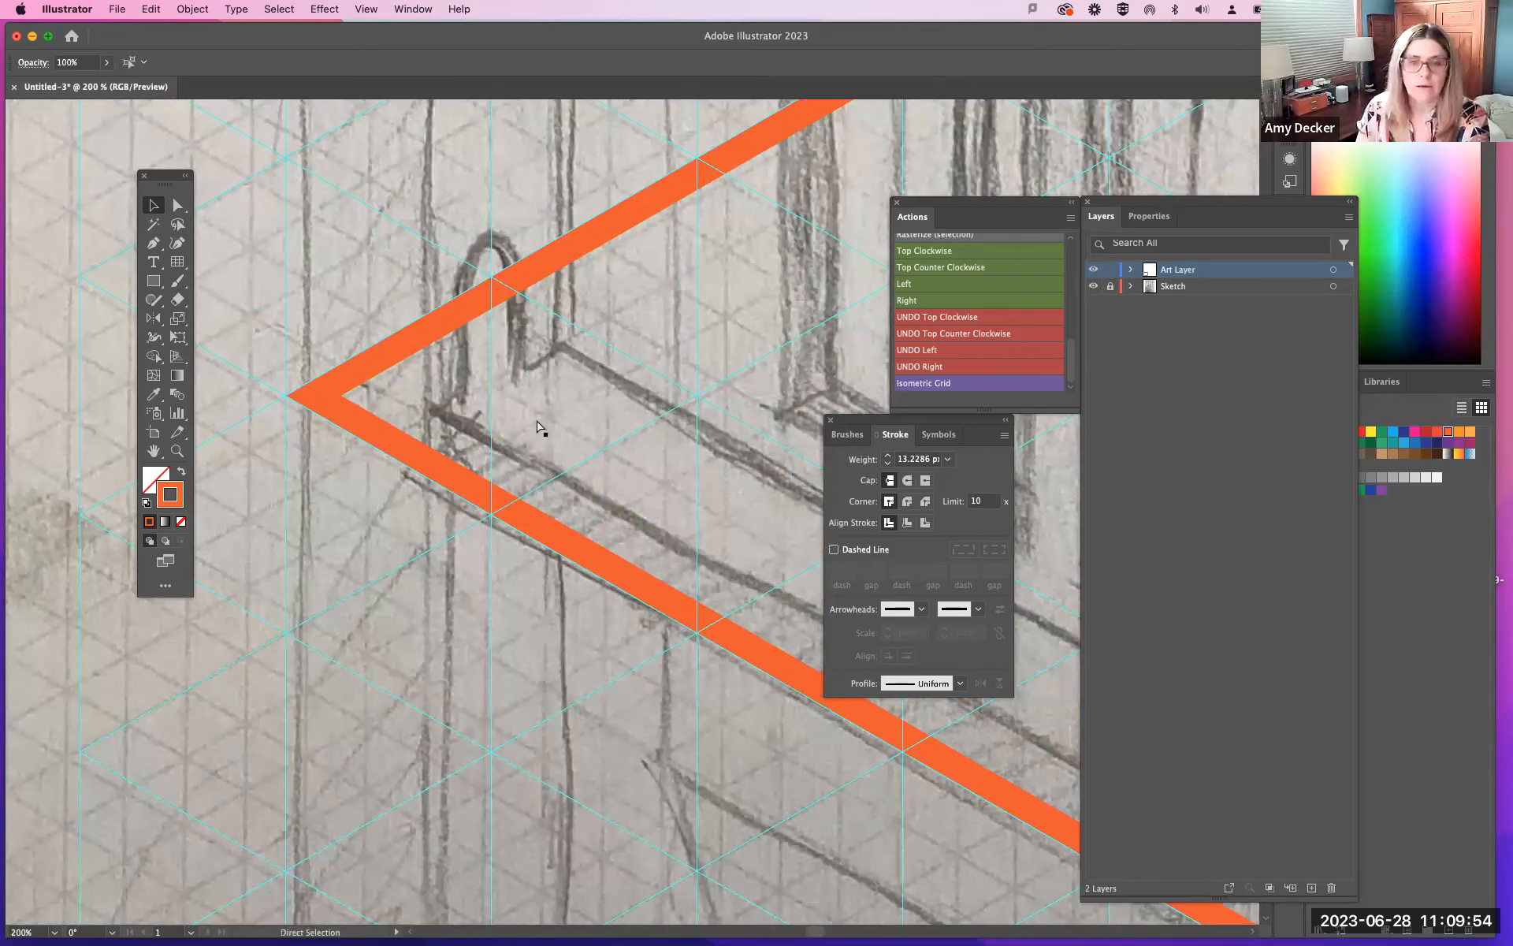
key(super+minus)
key(super+minus)
key(super+minus)
key(super+minus)
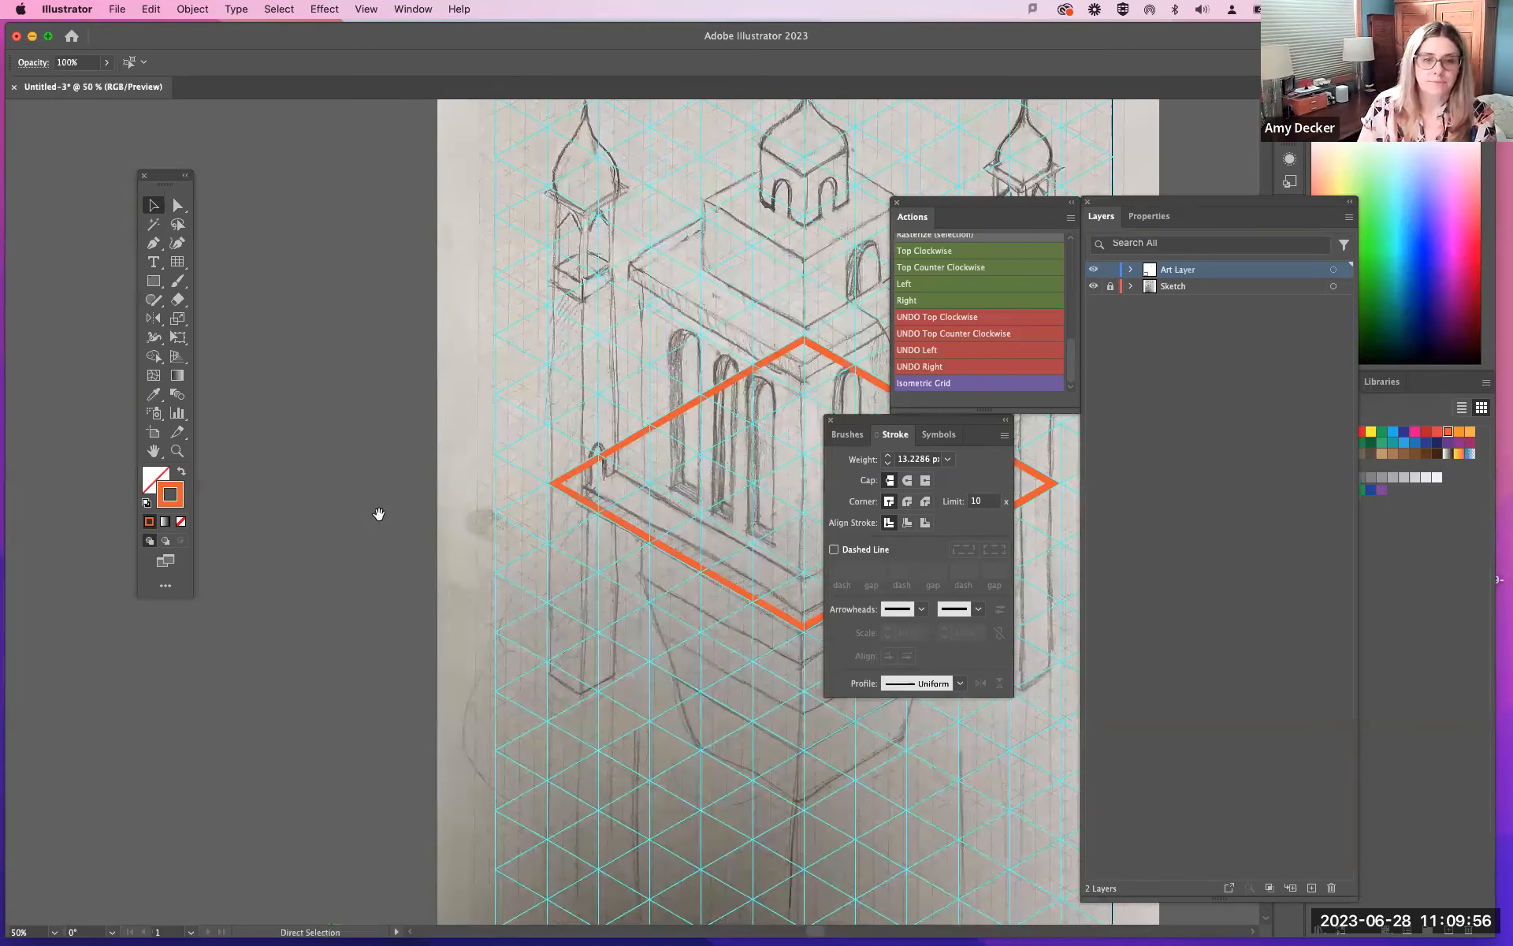
key(super+minus)
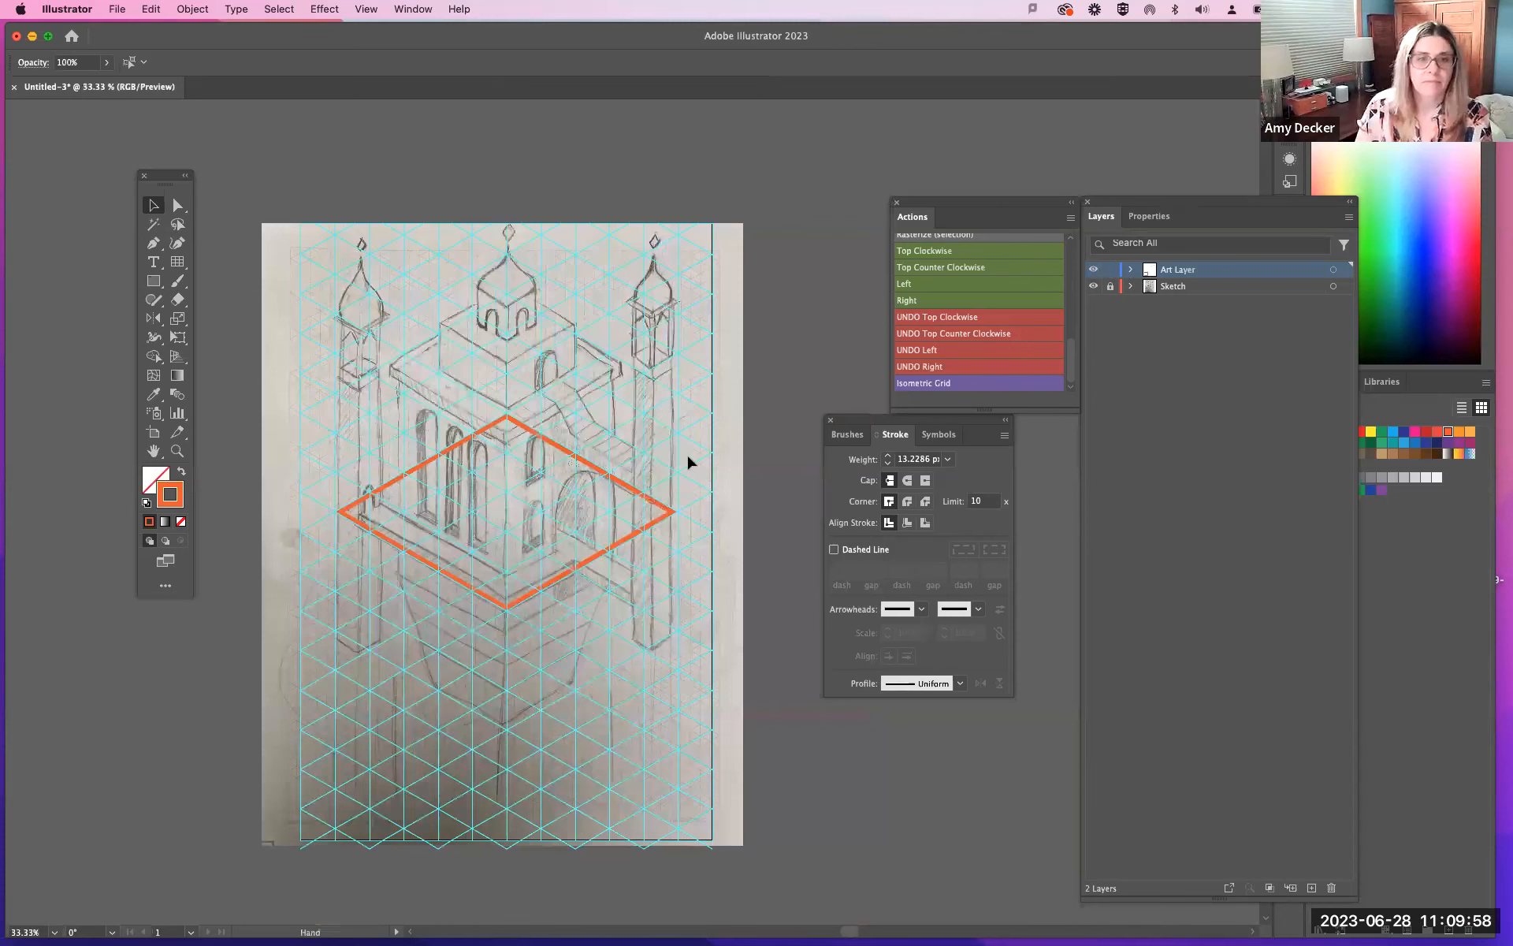
key(super+equal)
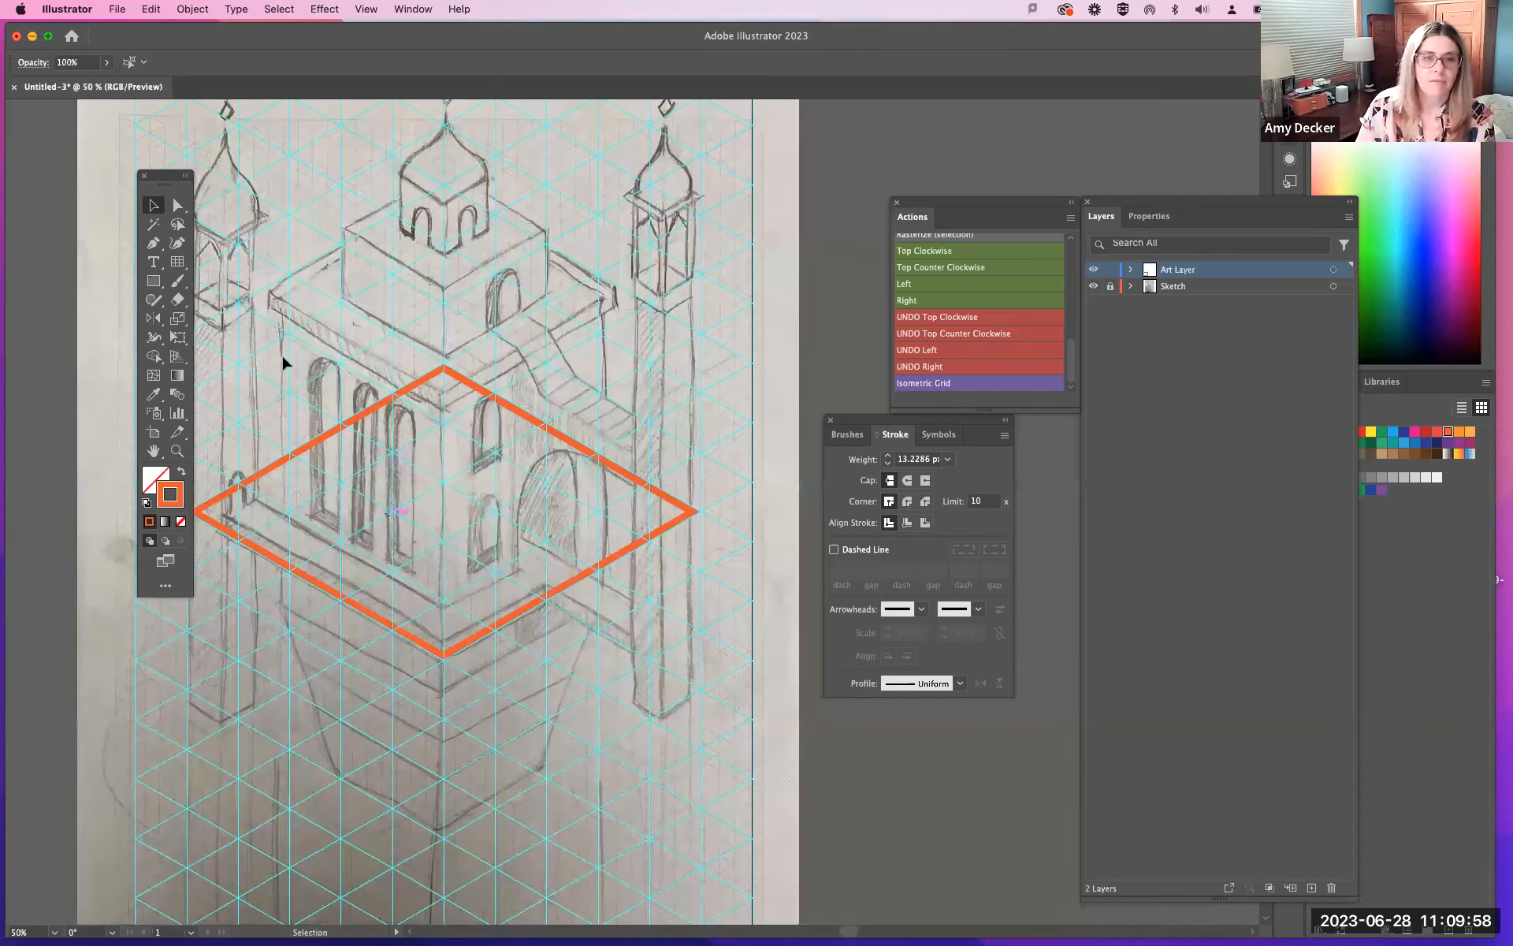
Step: Draw a square of about 557 px over the building's right side and place a duplicate level with it over the left side
click(156, 281)
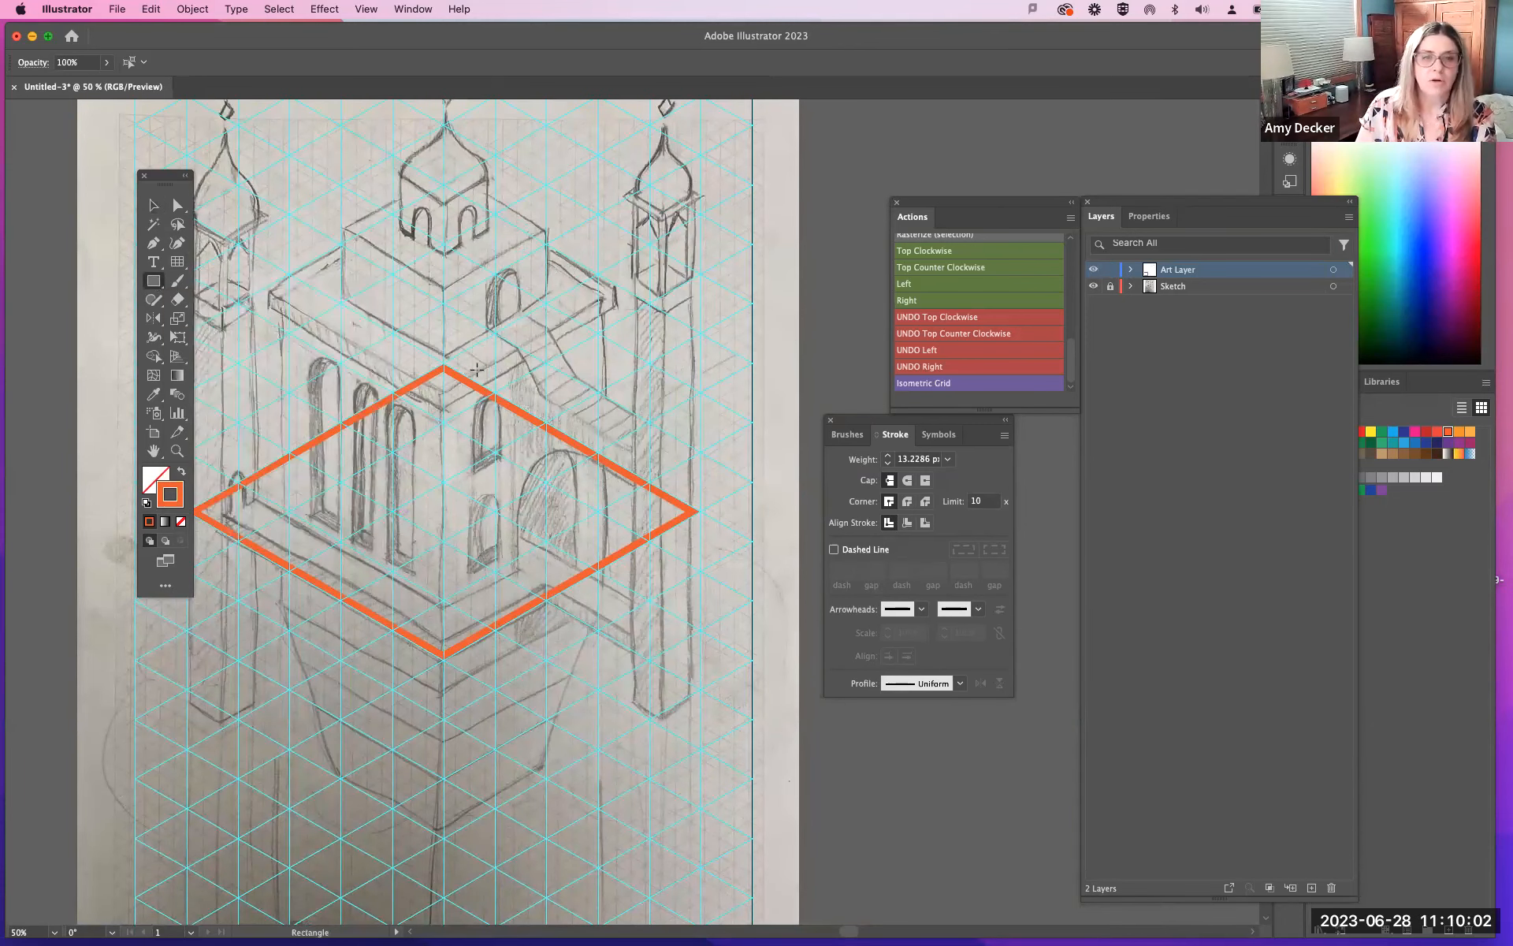
drag(459, 328, 492, 362)
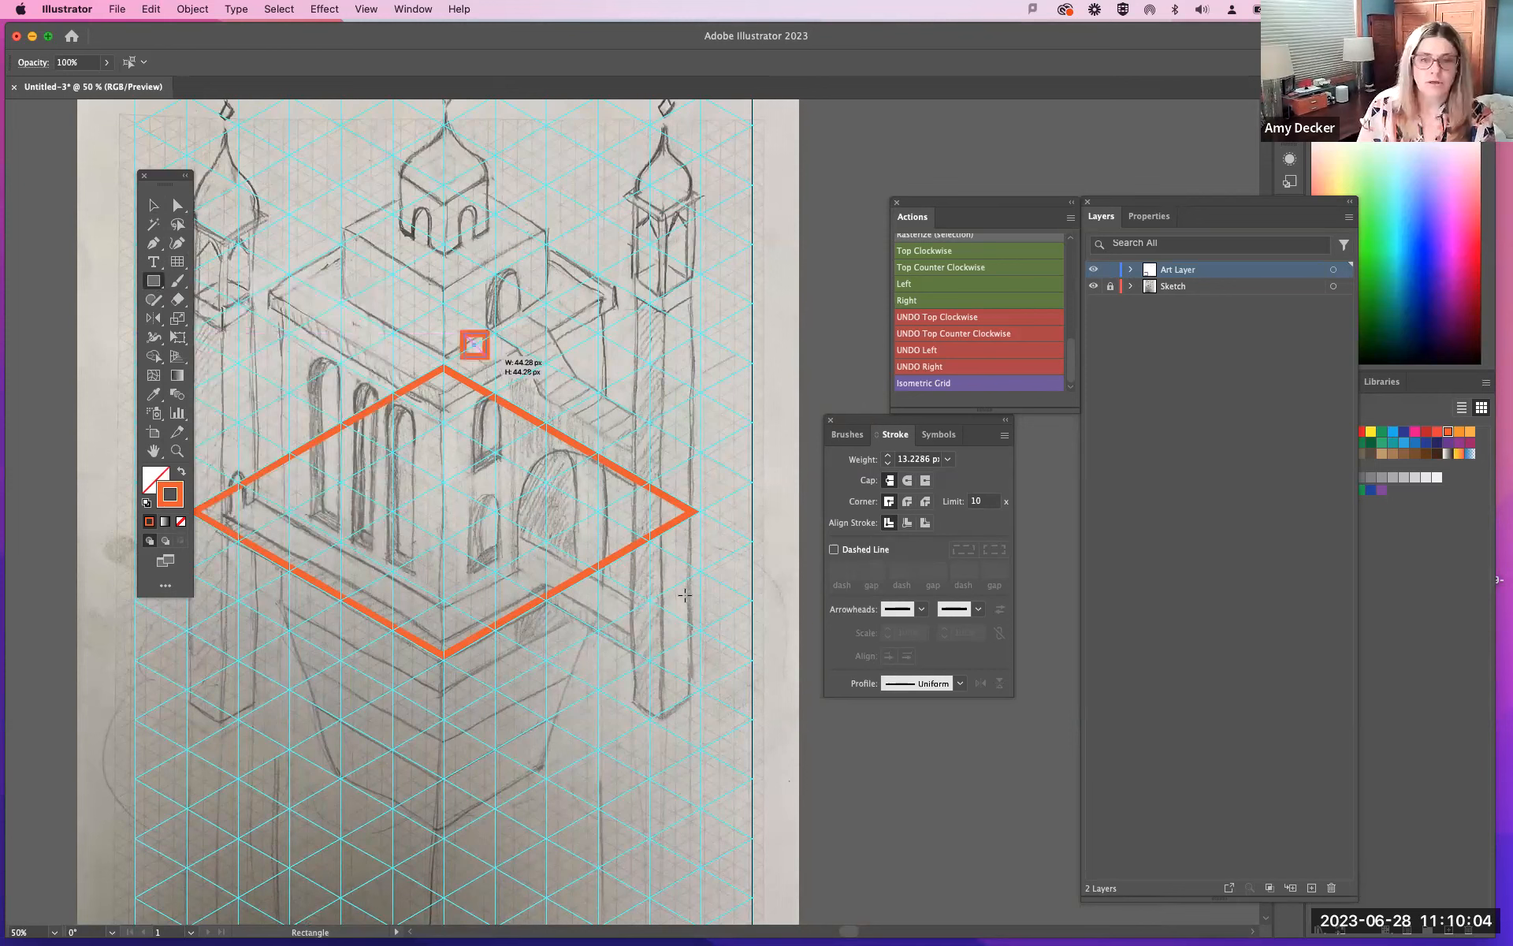
drag(689, 603, 727, 623)
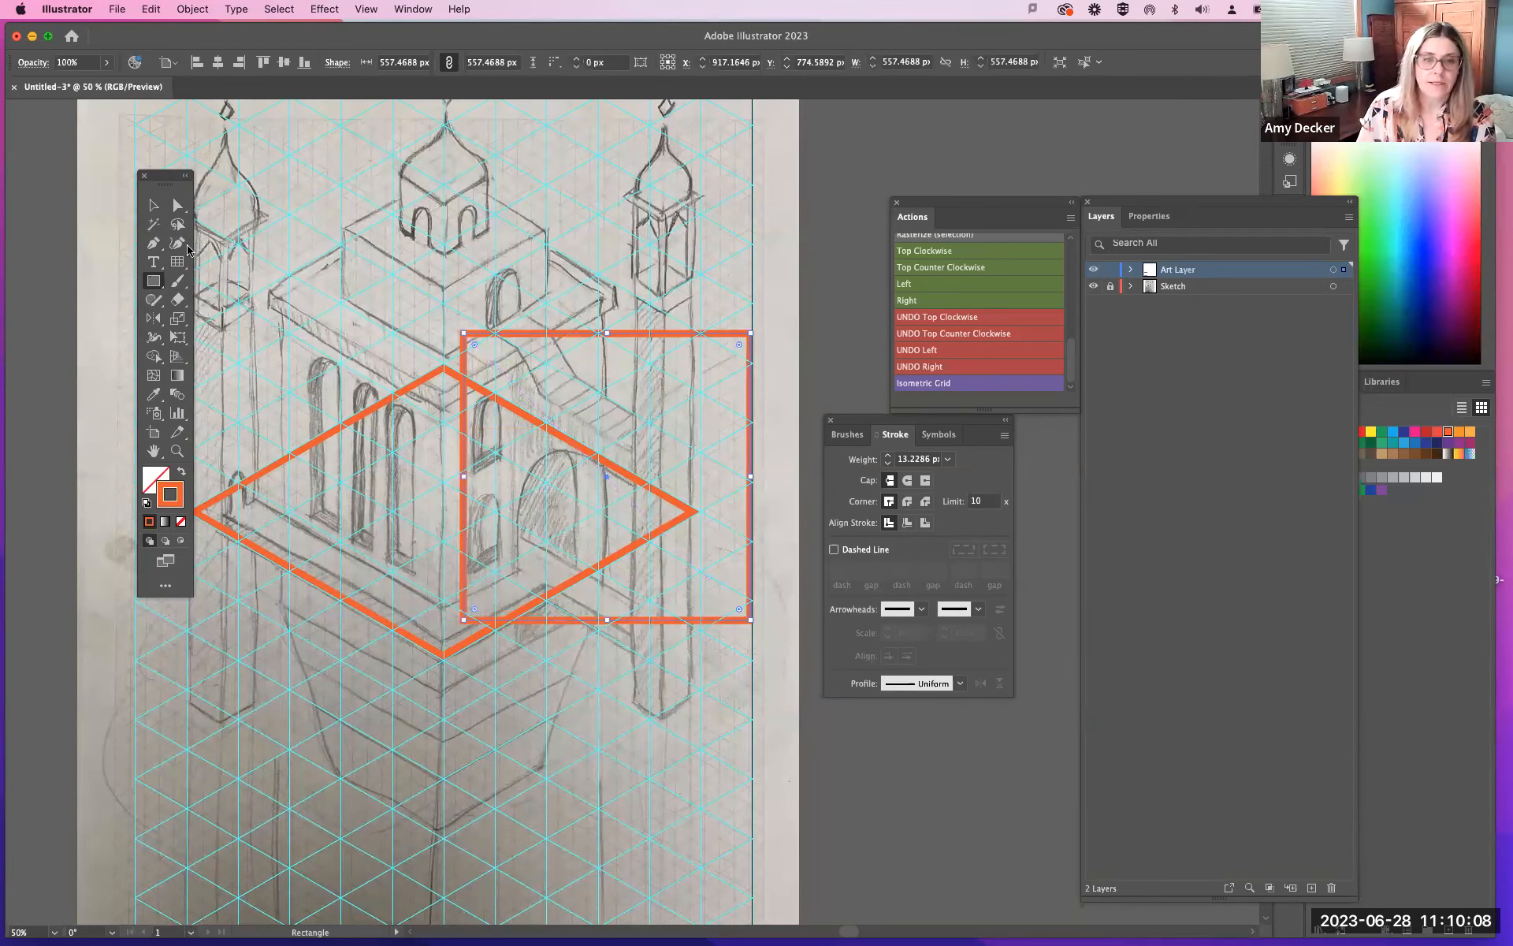
drag(462, 361, 115, 379)
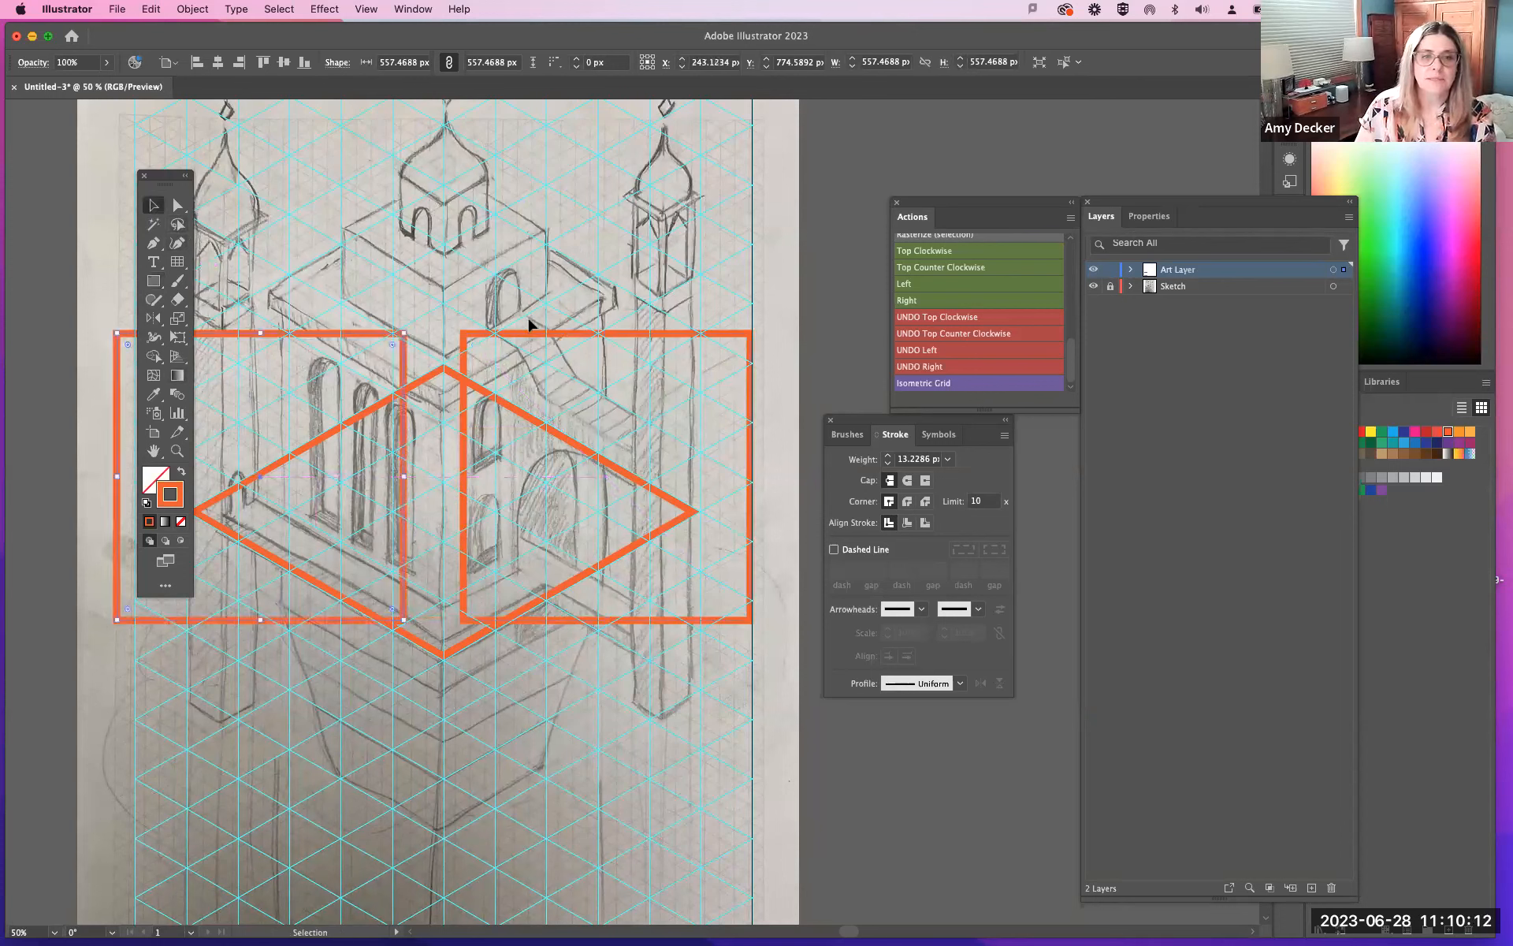
Step: Apply the Right isometric action to the right-hand square, align it with the diamond's lower right edge, and try scaling it to the wall
click(525, 335)
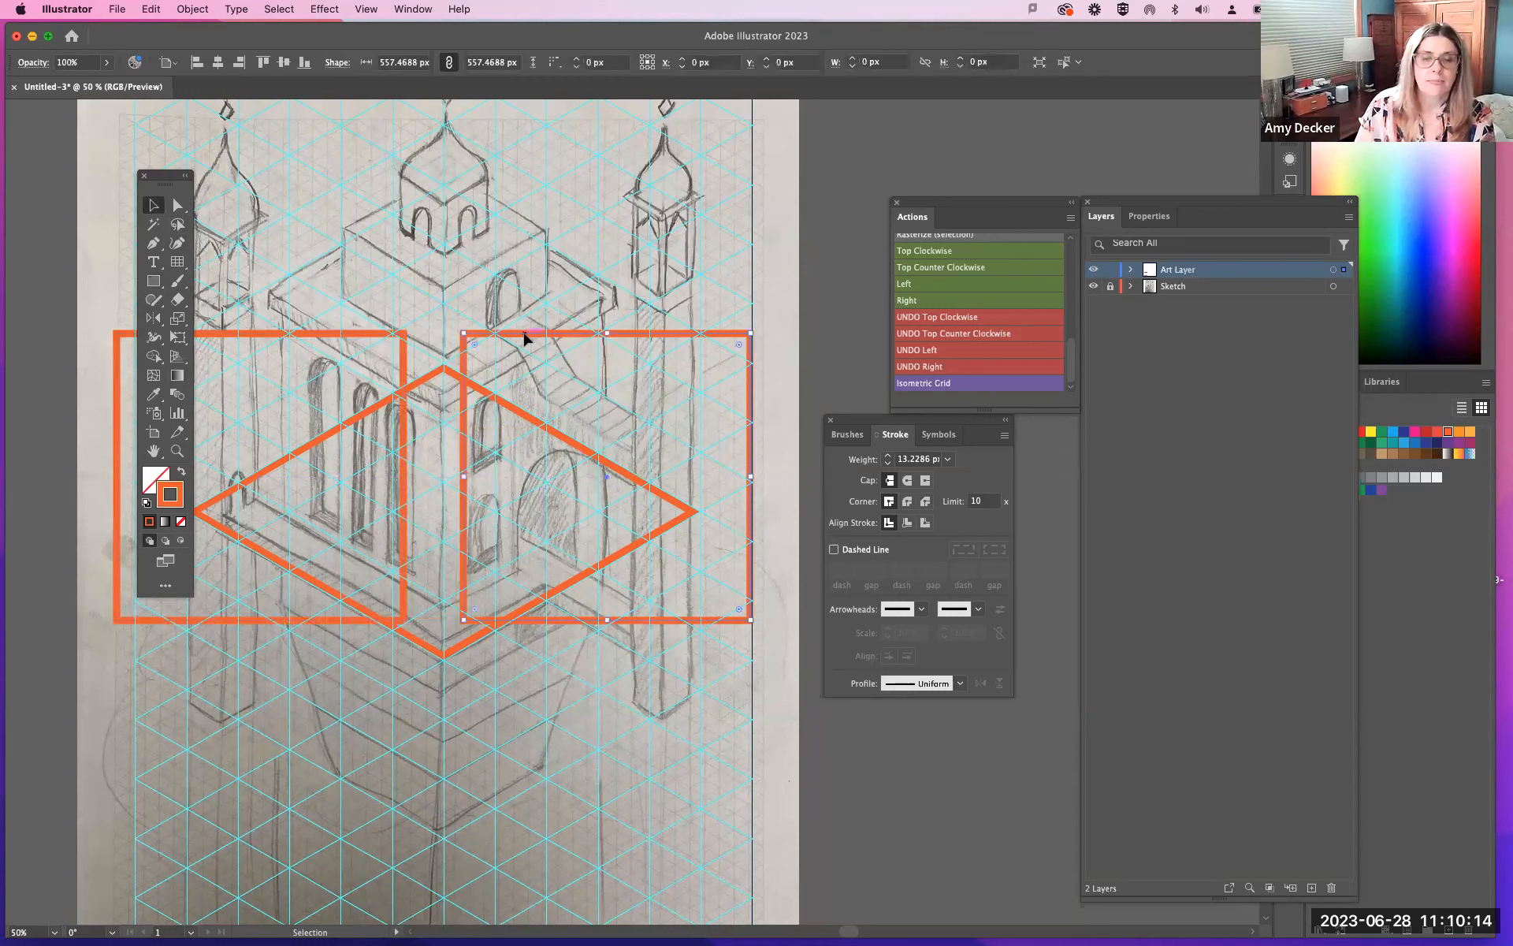
click(923, 284)
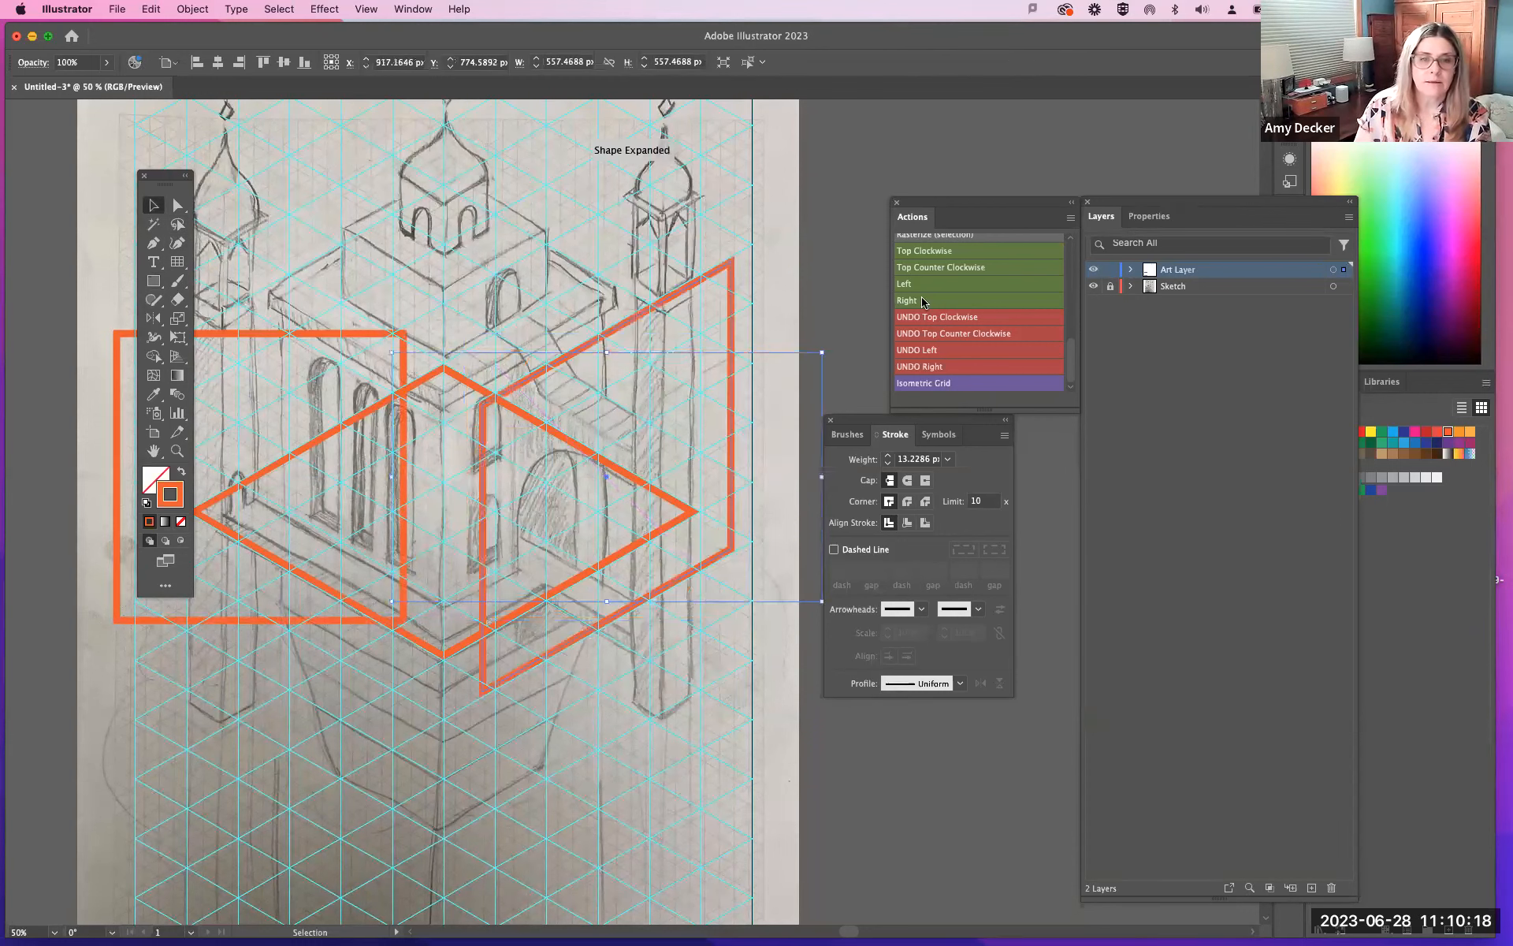
drag(659, 555, 647, 538)
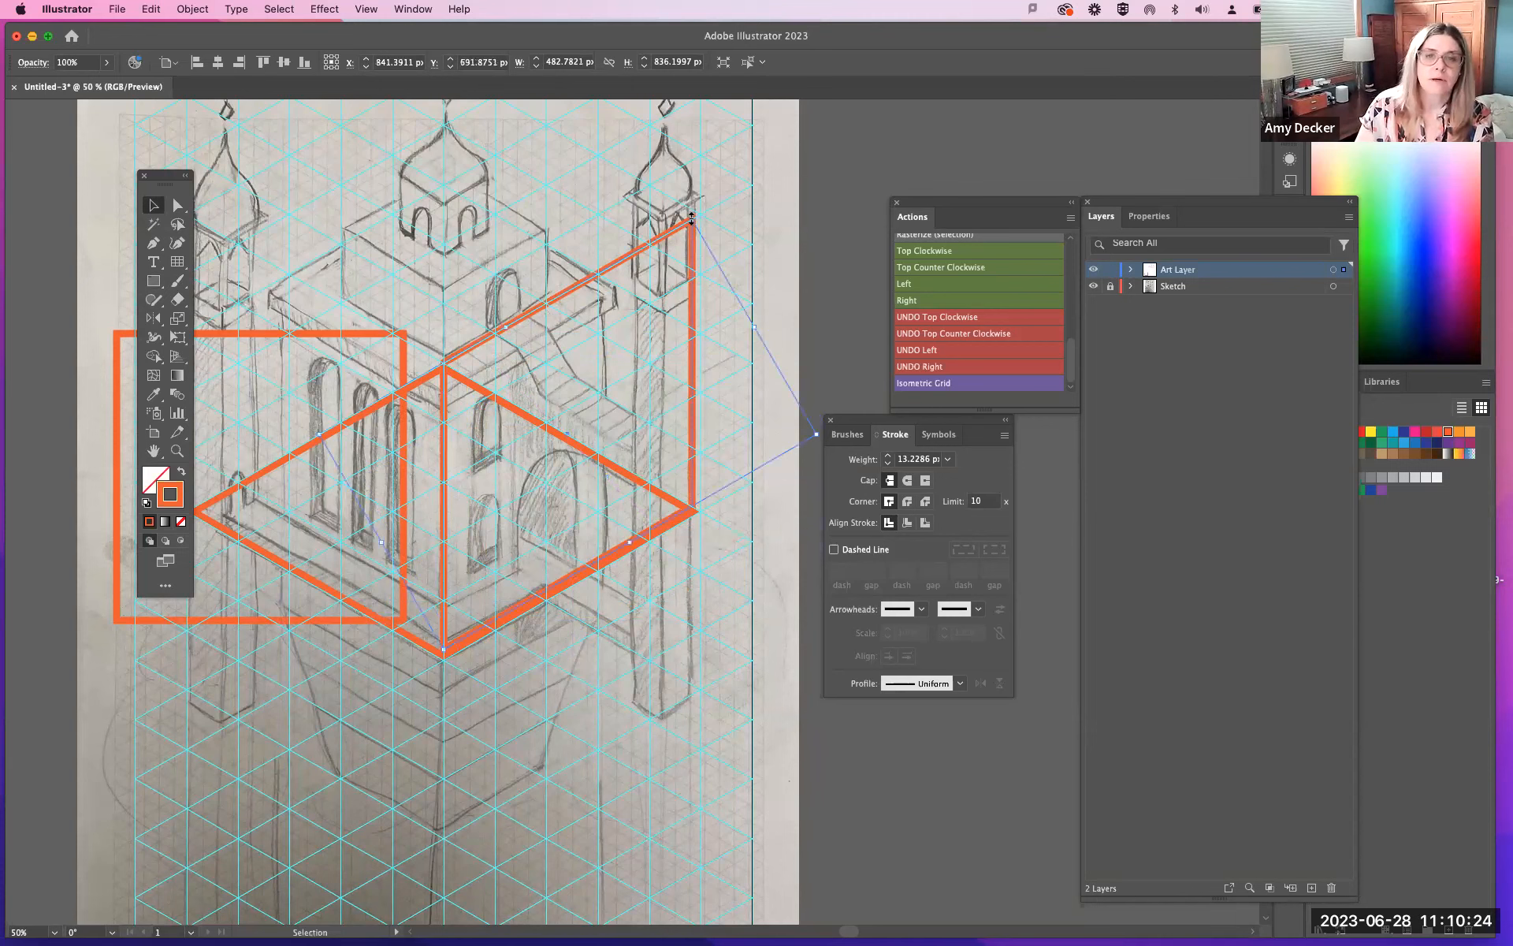
mouse_move(693, 218)
mouse_down()
mouse_move(654, 286)
mouse_move(614, 297)
mouse_move(607, 362)
mouse_up()
mouse_move(484, 434)
mouse_down()
mouse_move(525, 370)
mouse_move(554, 381)
mouse_up()
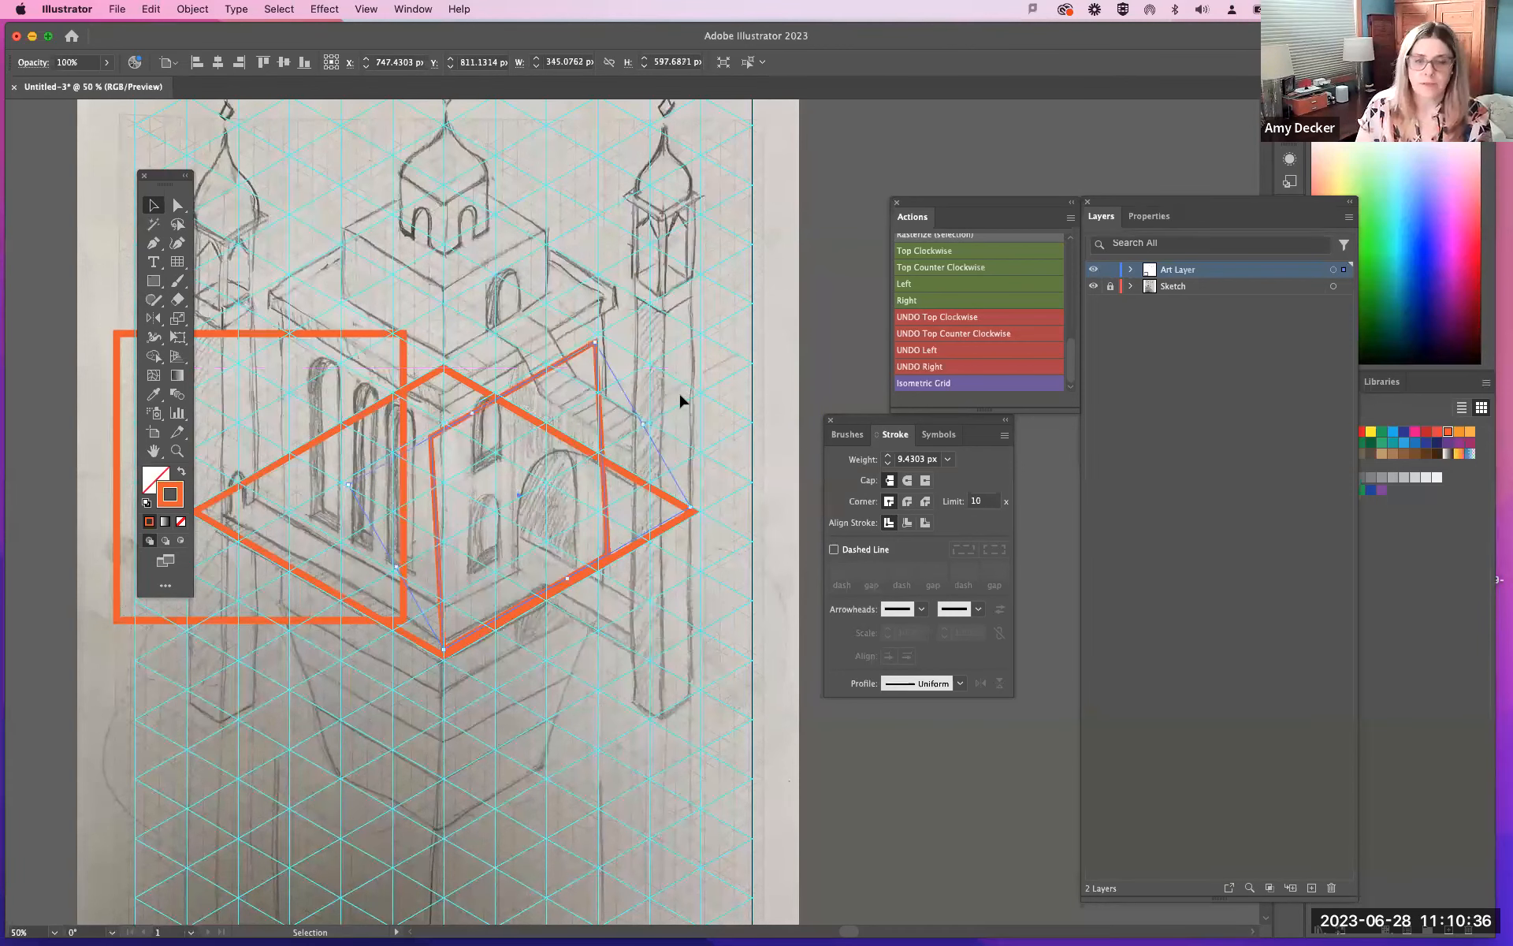
Step: Delete the skewed square and its flat duplicate
key(Delete)
click(317, 335)
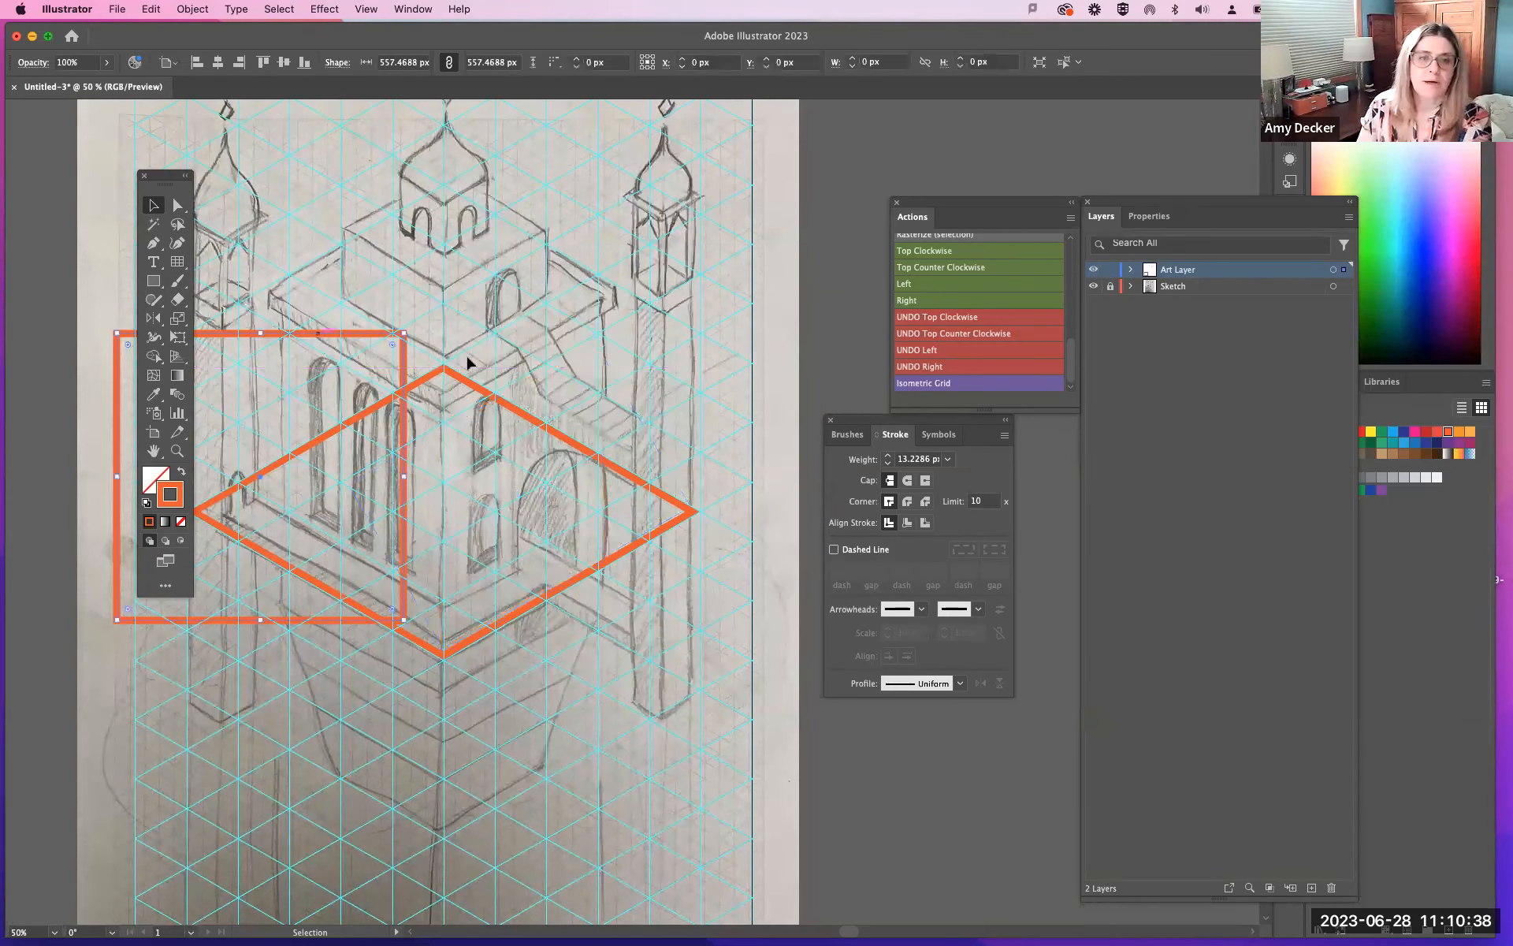
key(Delete)
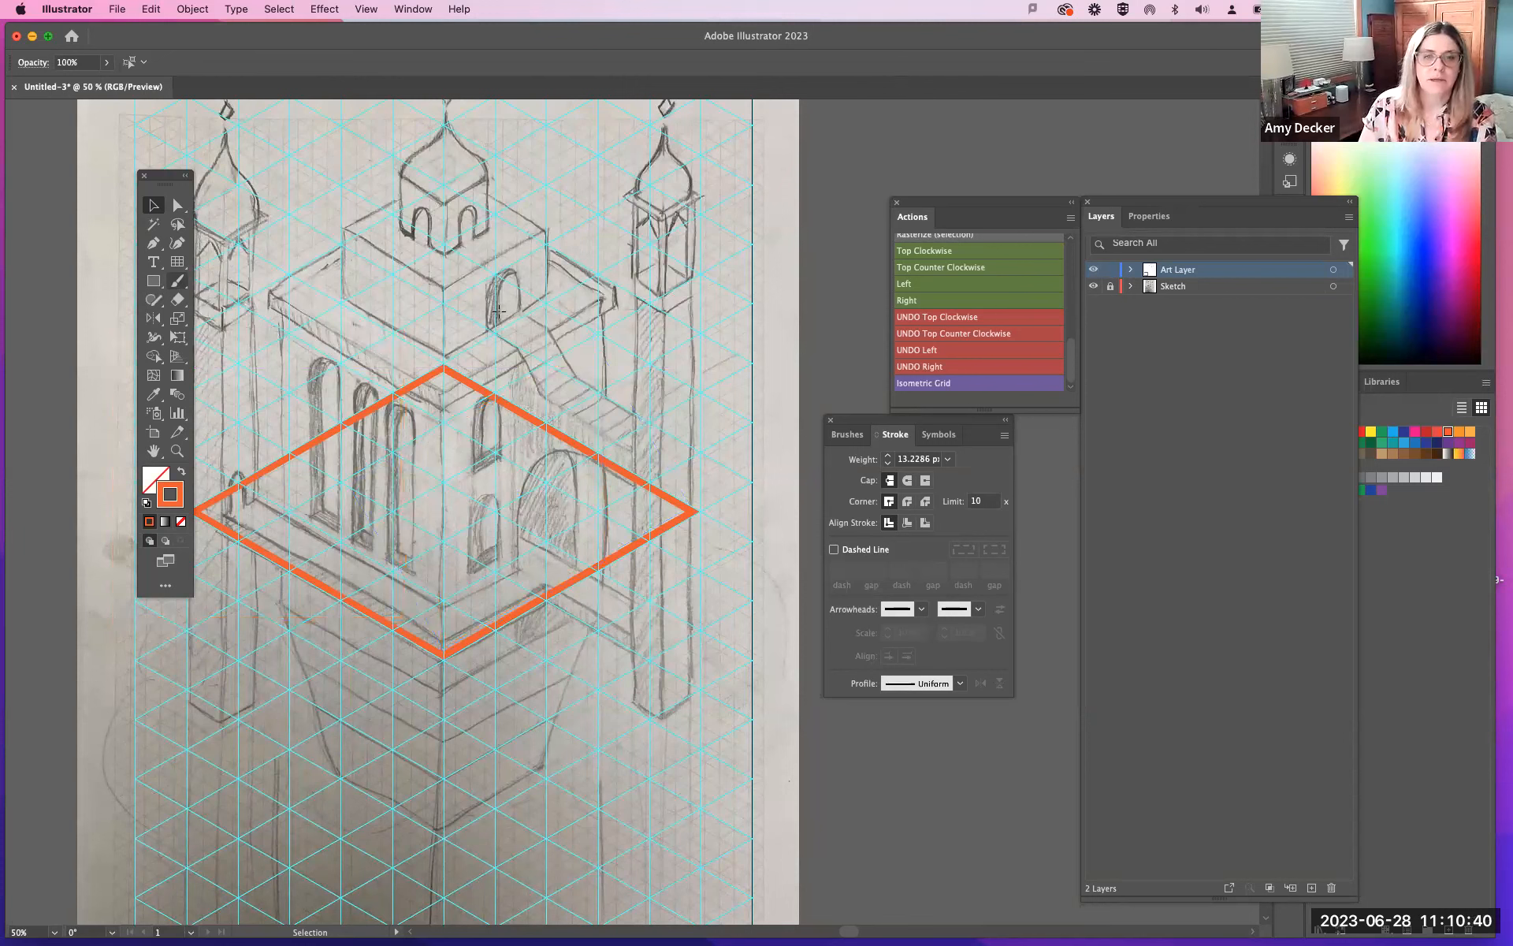
Step: Draw a rectangle of about 467 × 594 px over the building's right side and place a duplicate level with it on the left
key(m)
drag(494, 289, 735, 596)
key(v)
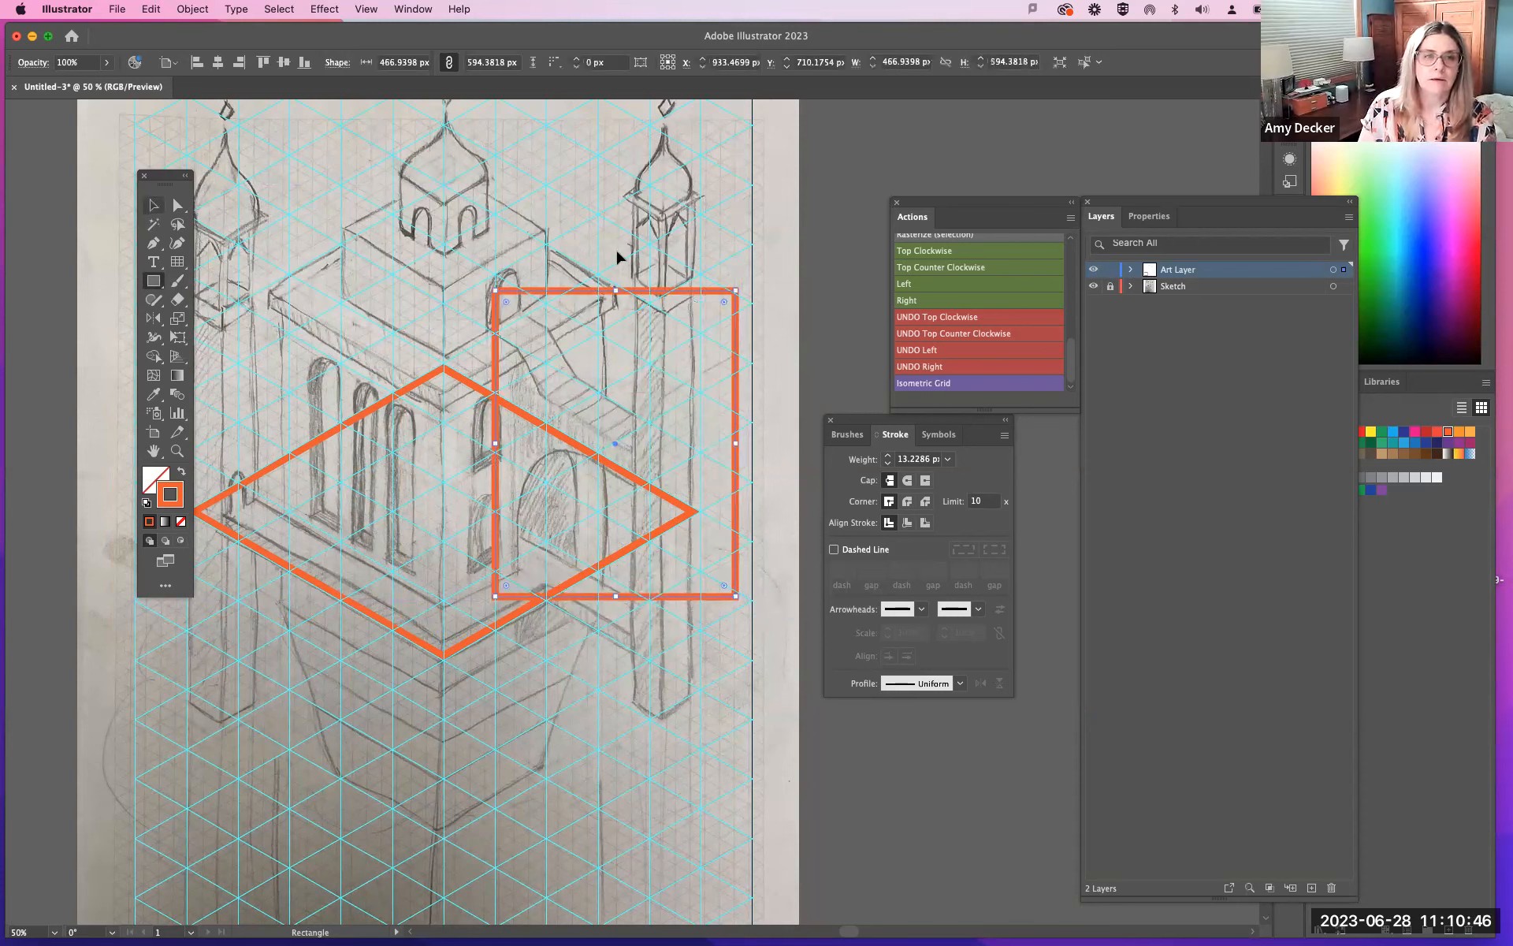
alt+shift+drag(552, 292, 246, 293)
Step: Apply the Left isometric action to the right-hand rectangle and move the flat duplicate below the building, out of the way
click(593, 298)
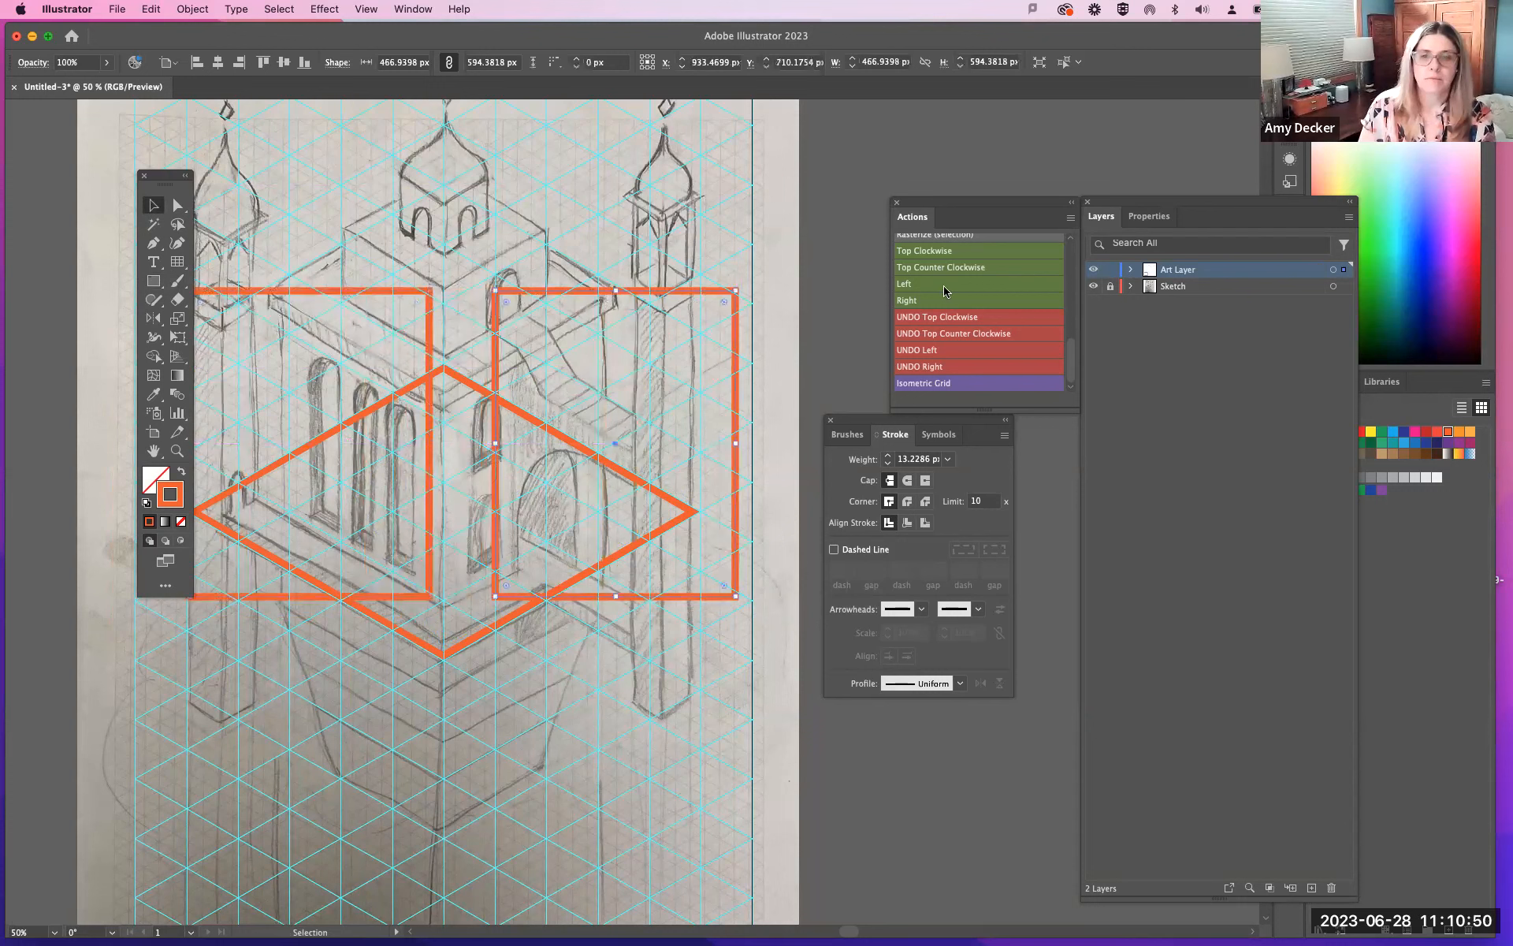
click(942, 289)
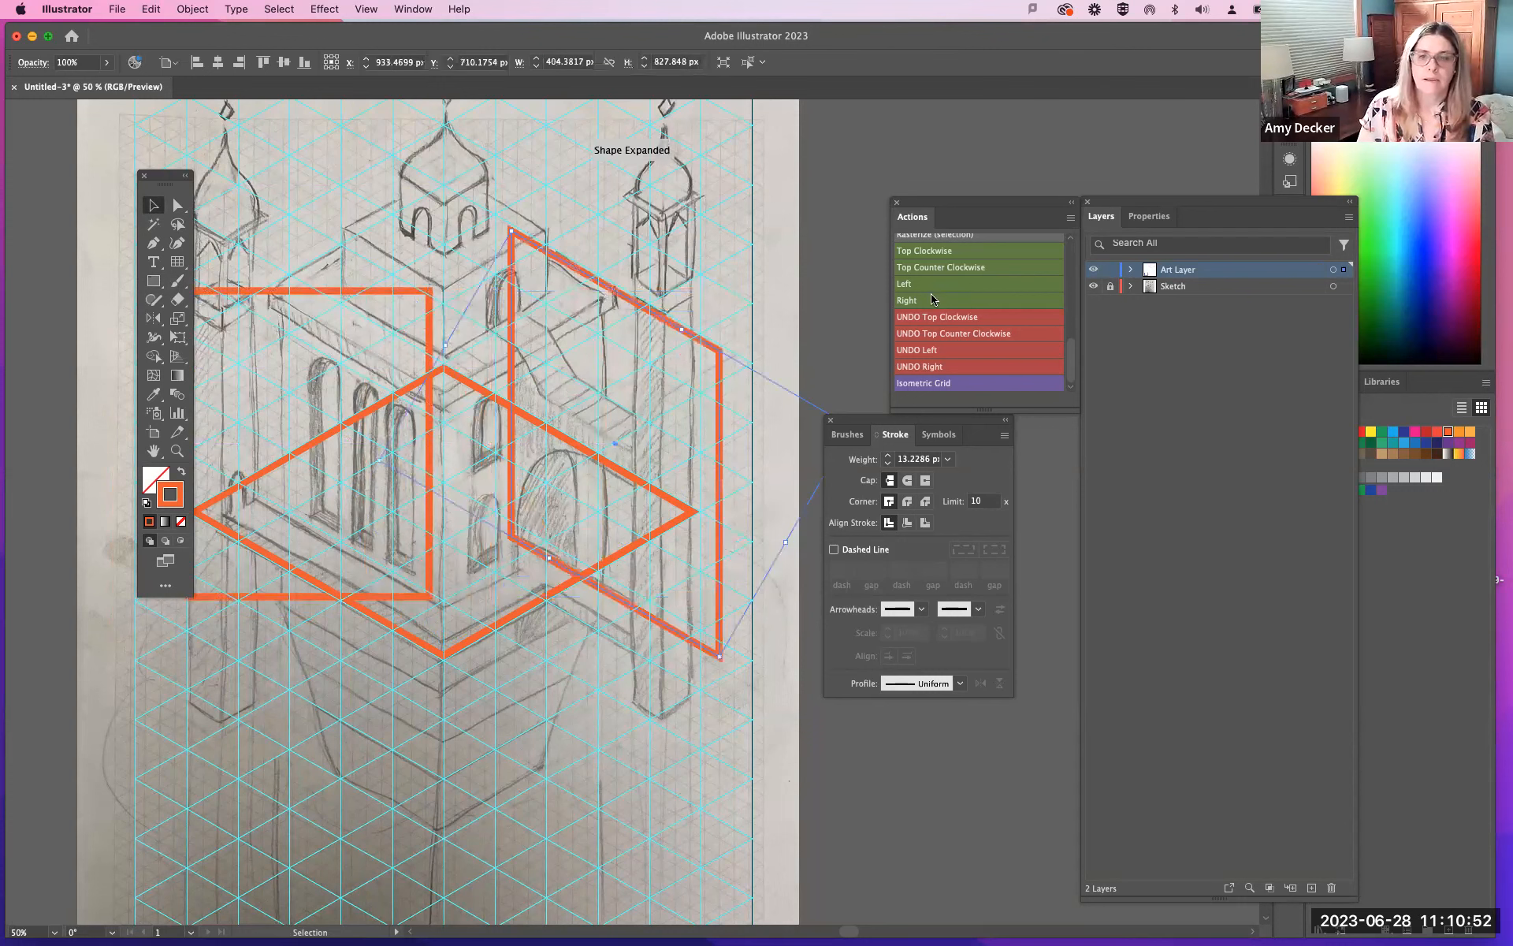
mouse_move(288, 298)
mouse_down()
mouse_move(605, 677)
mouse_move(596, 691)
mouse_up()
Step: Move the skewed rectangle onto the left wall, aligned with the diamond's lower corner, and scale it to about 324 × 663 px
mouse_move(662, 561)
mouse_down()
mouse_move(459, 539)
mouse_move(444, 574)
mouse_up()
click(399, 331)
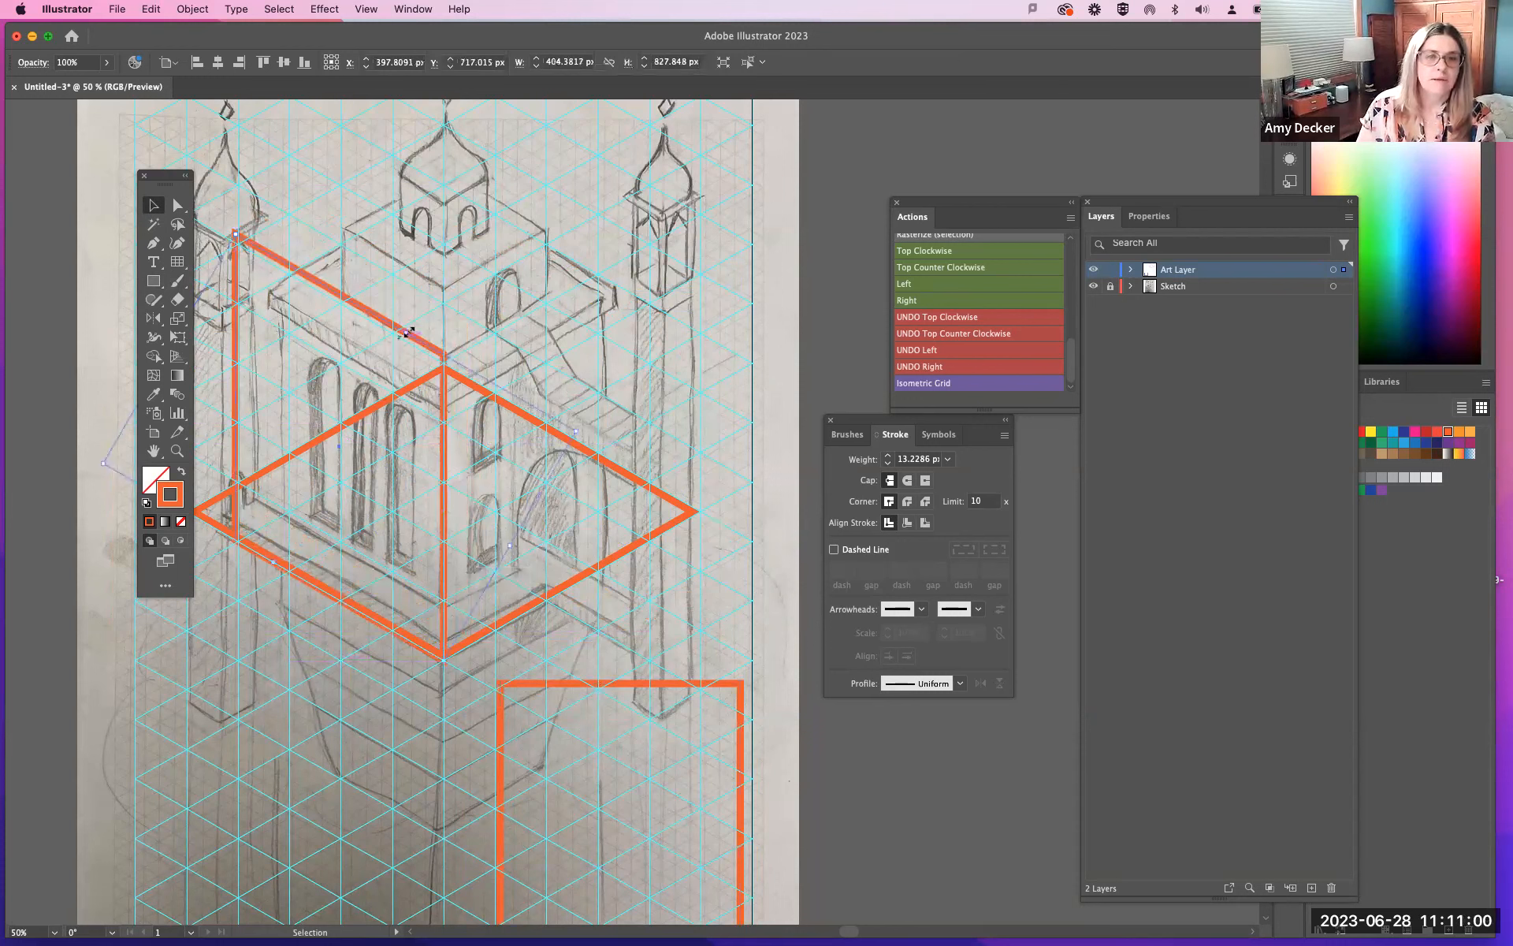
mouse_move(406, 332)
mouse_down()
mouse_move(413, 367)
mouse_move(387, 383)
mouse_move(409, 464)
mouse_move(442, 469)
mouse_up()
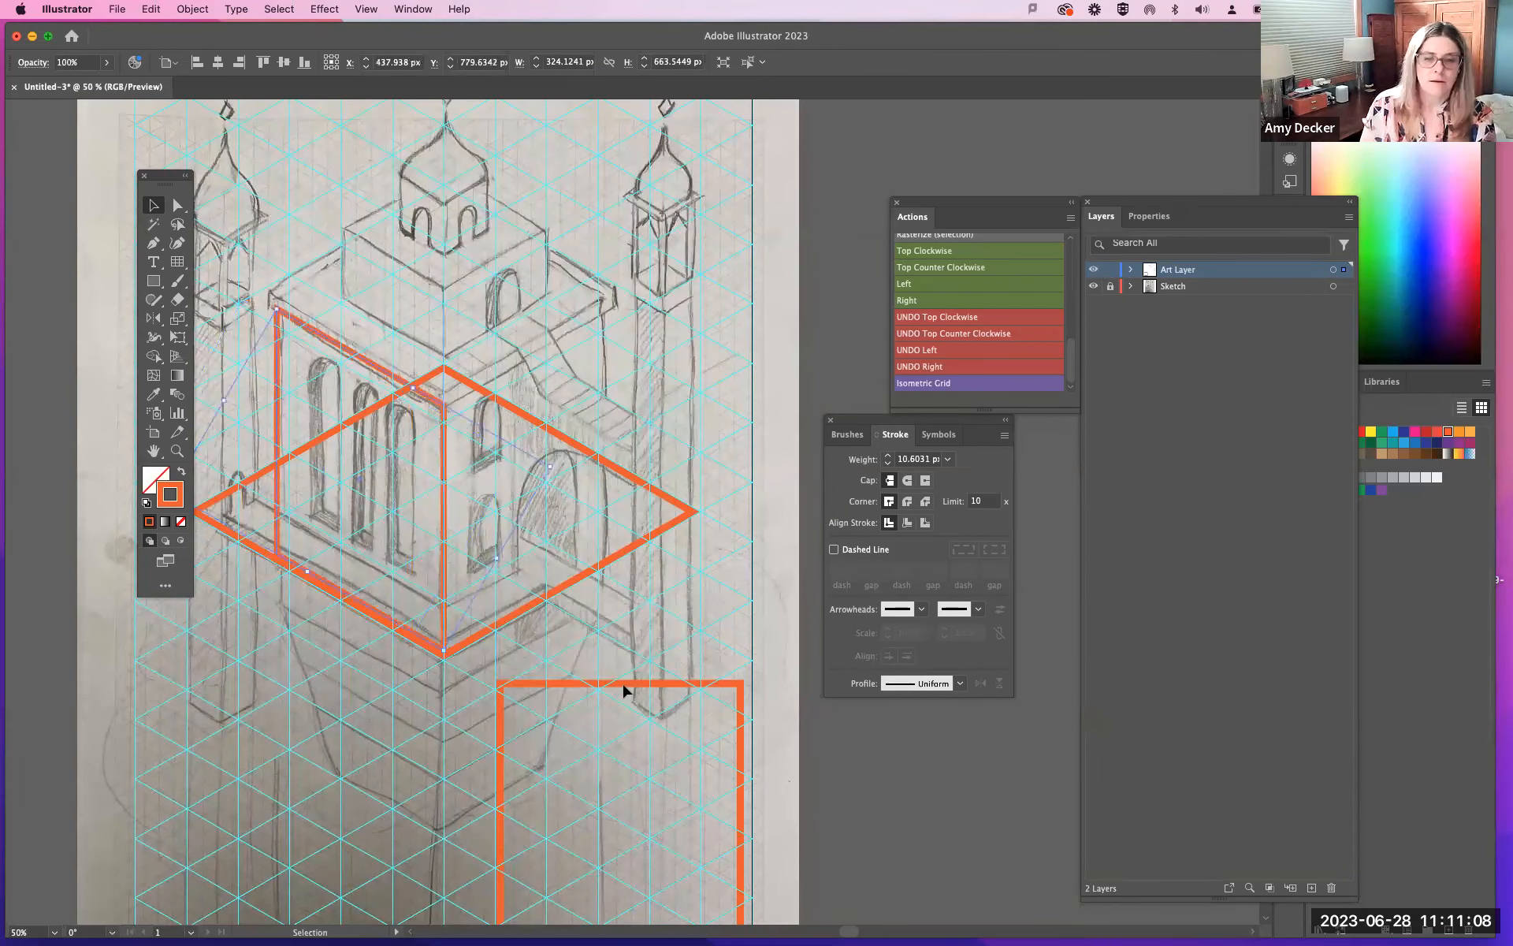
Step: Move the flat rectangle up to the building's right side and delete the large diamond behind the wall plane
click(630, 682)
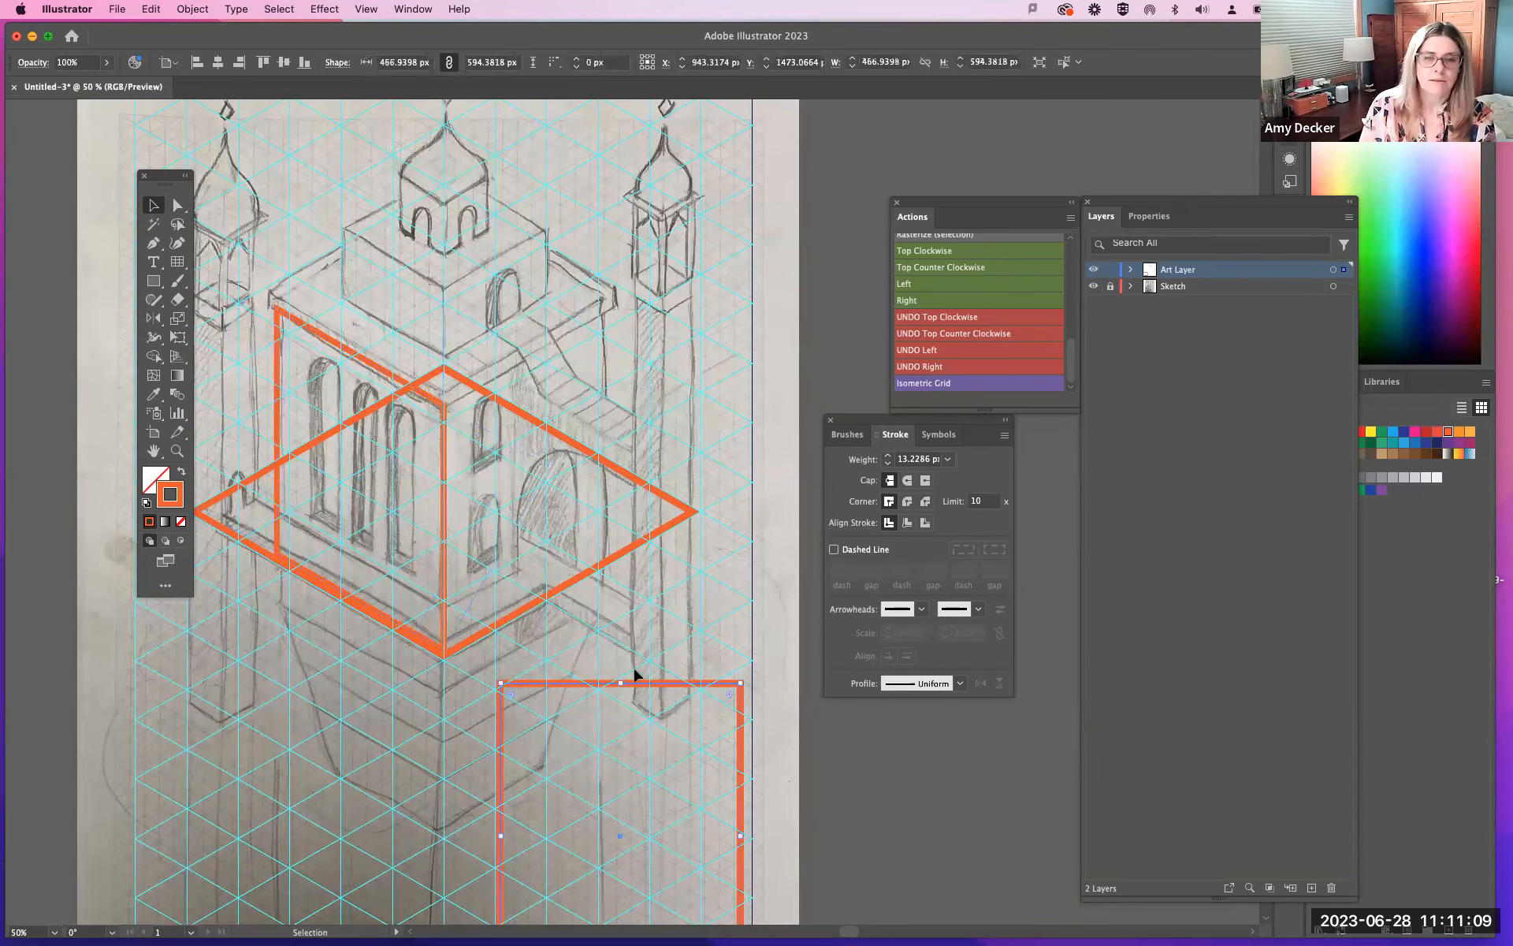
click(929, 316)
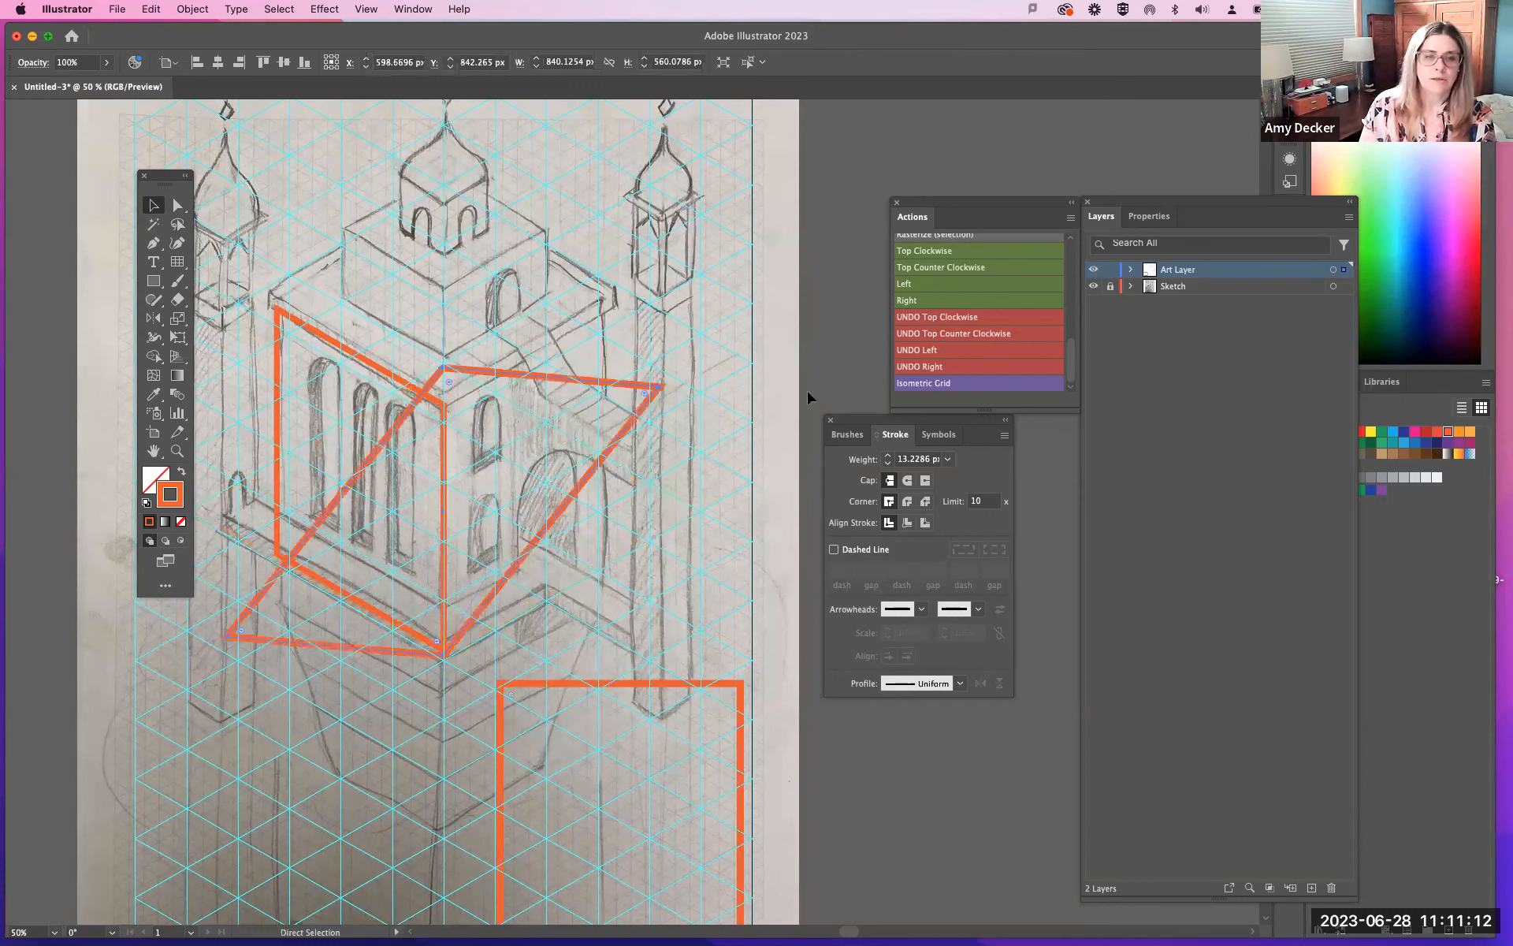
click(668, 680)
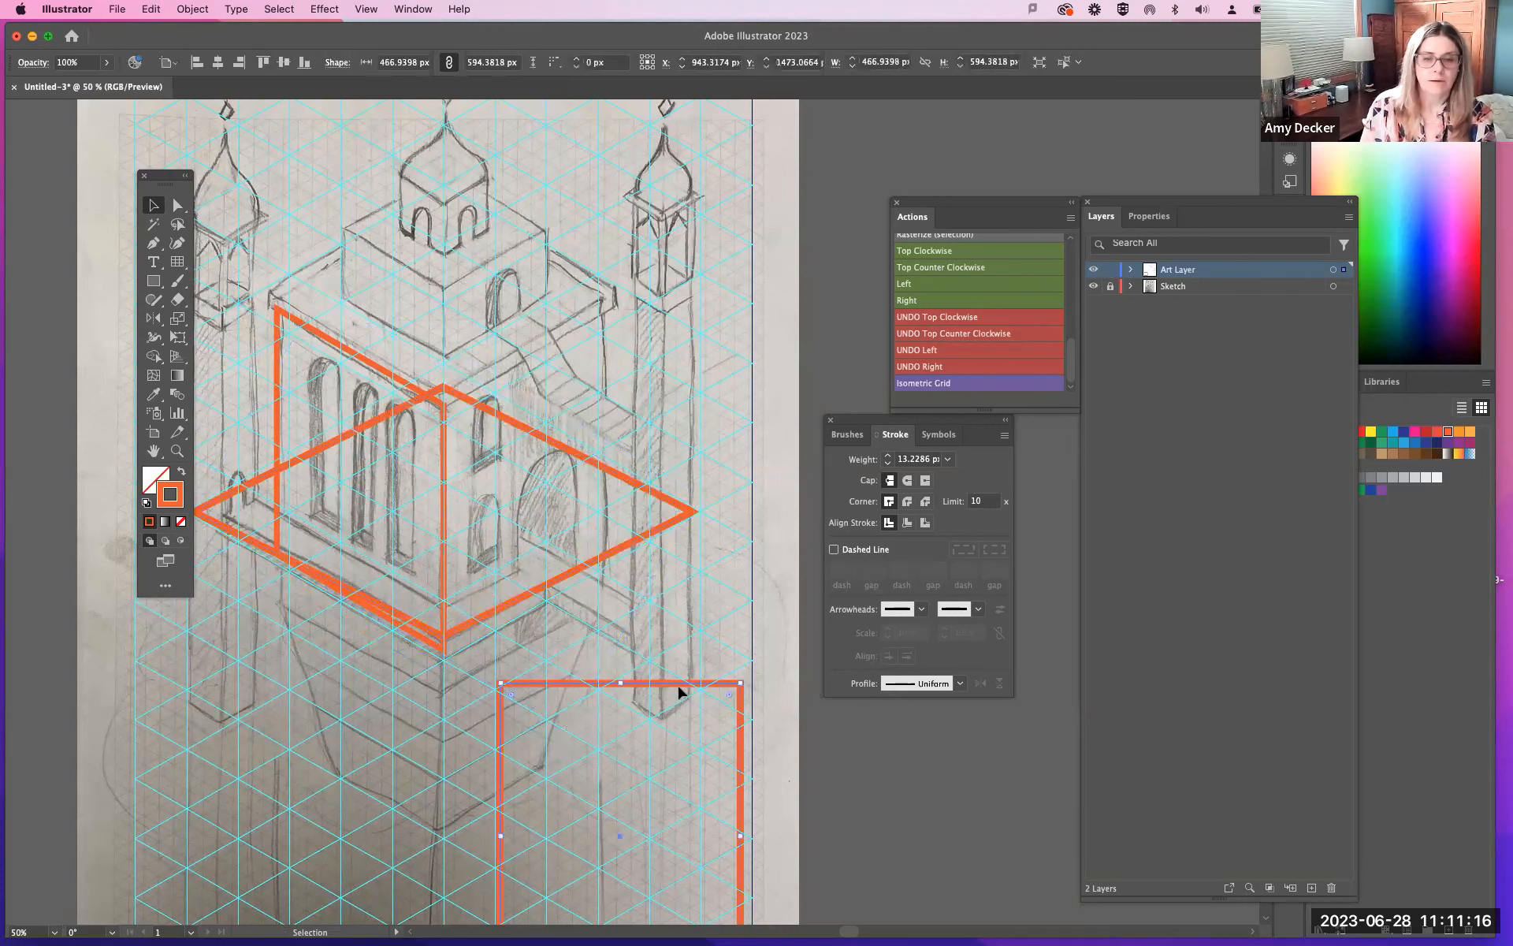
drag(678, 684, 839, 280)
drag(480, 628, 485, 640)
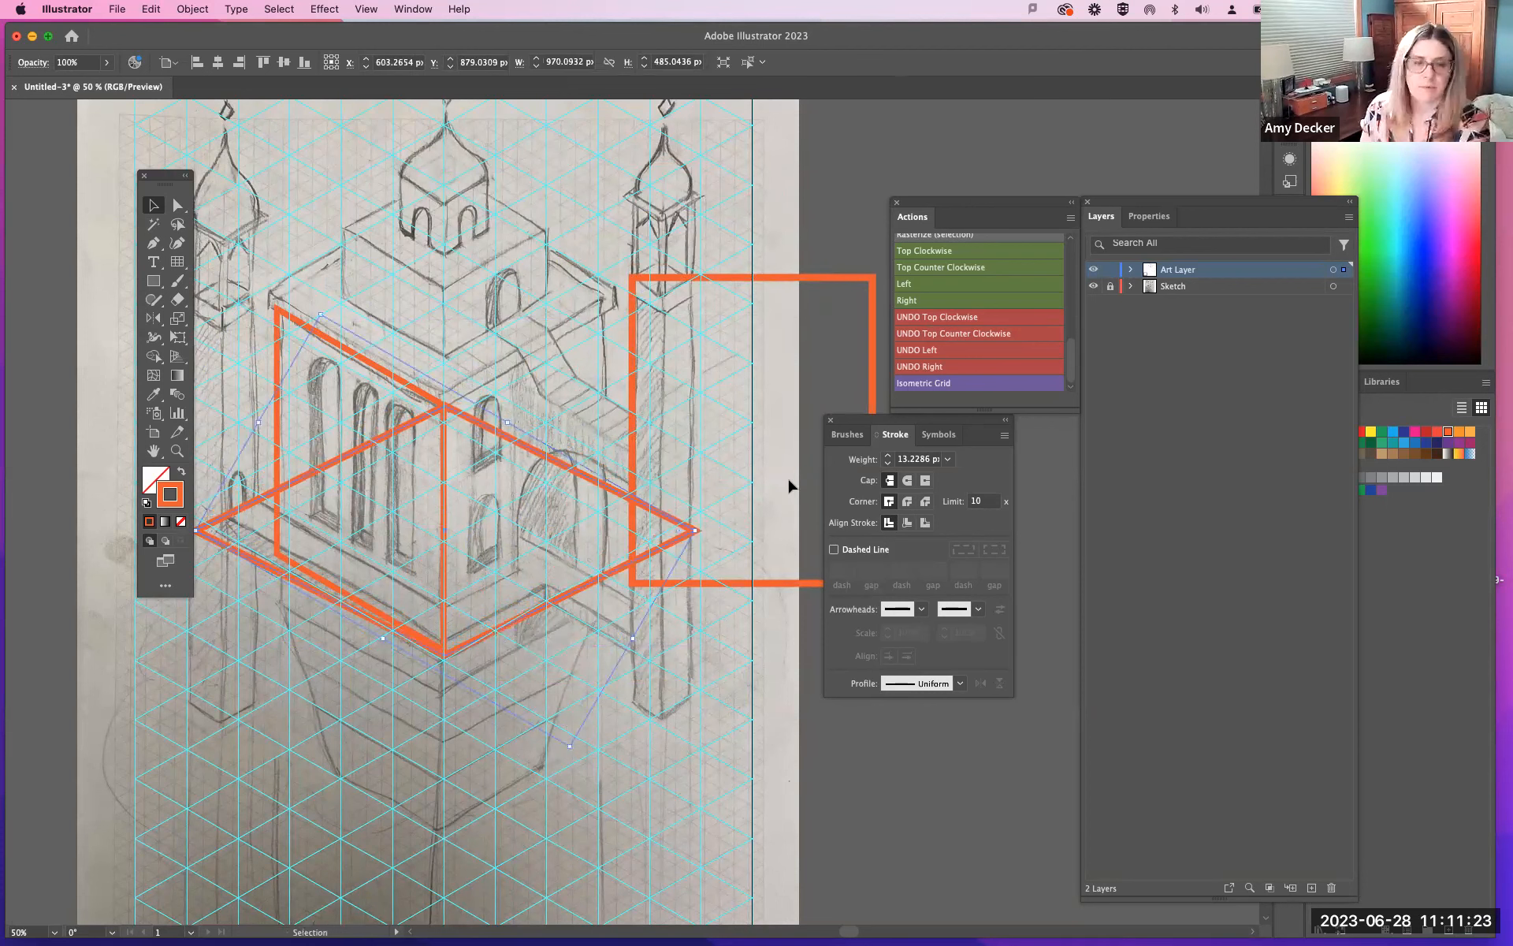
key(Delete)
Step: Apply the Right isometric action to the flat rectangle and fit it to the right wall at about 305 × 622 px
drag(633, 367, 502, 398)
click(925, 299)
drag(517, 459, 447, 439)
drag(643, 275, 600, 335)
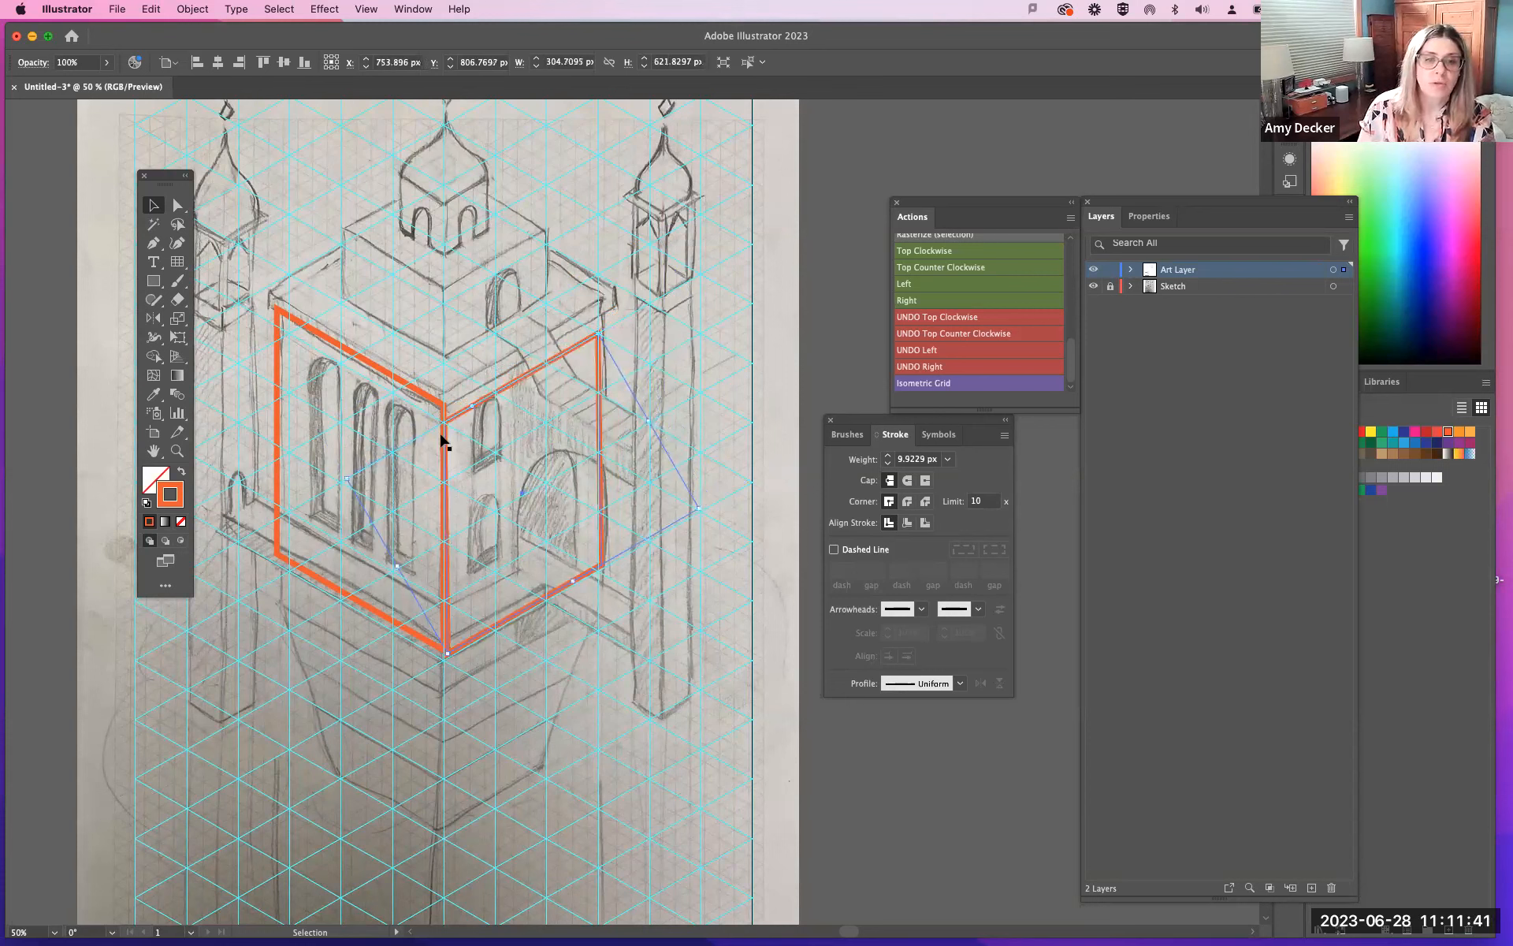
Step: Scale the left wall plane to about 317 × 625 px so its upper corner meets the right wall plane
click(343, 347)
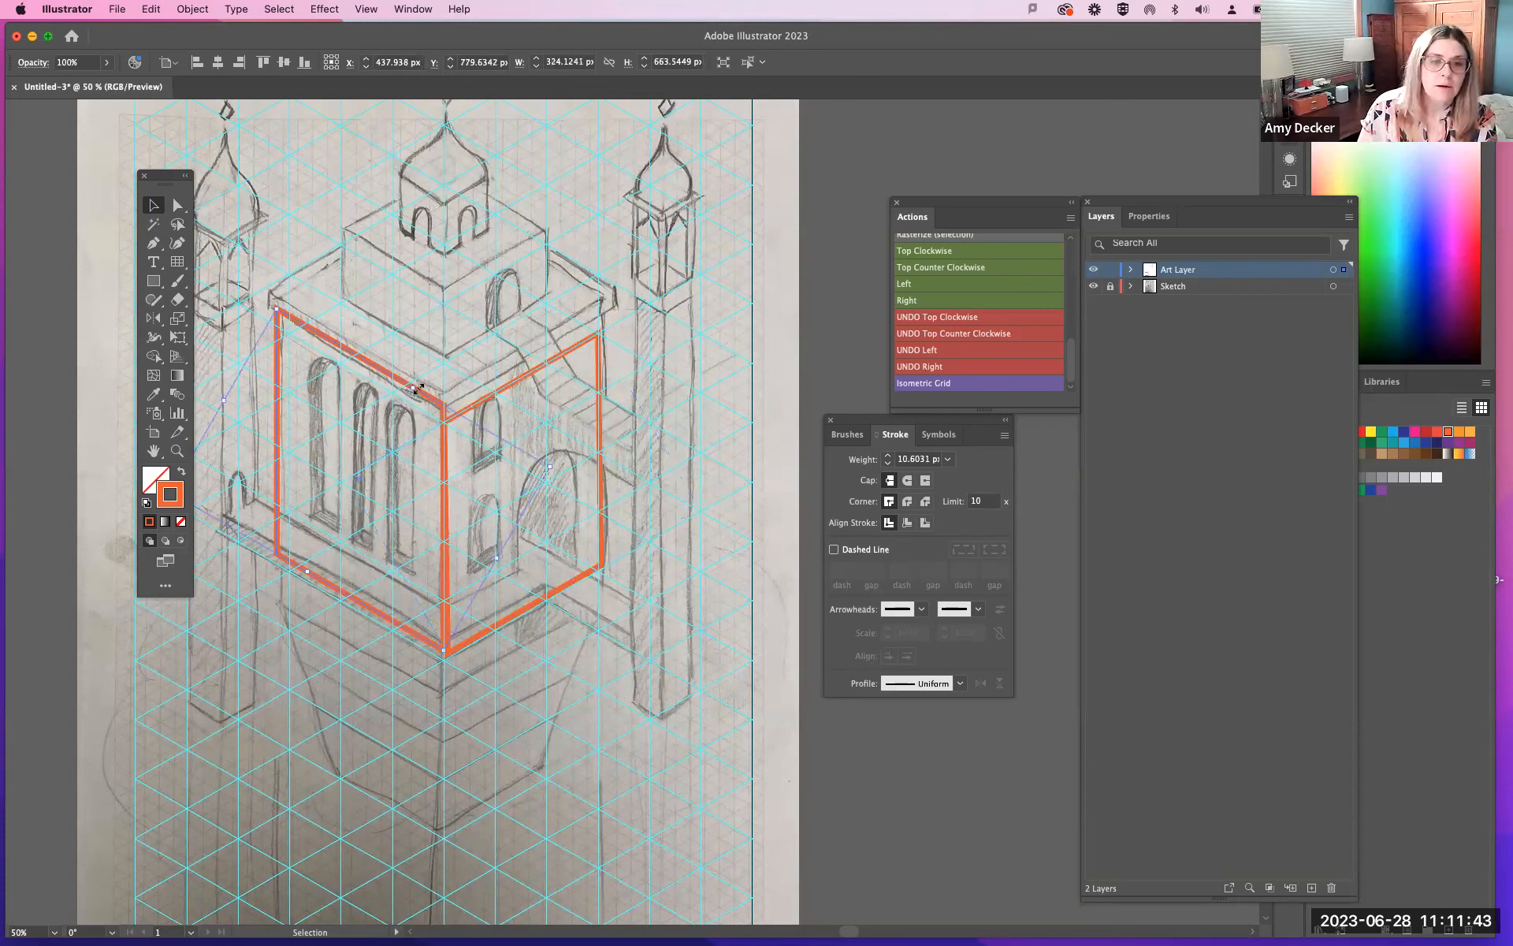
drag(413, 391, 439, 420)
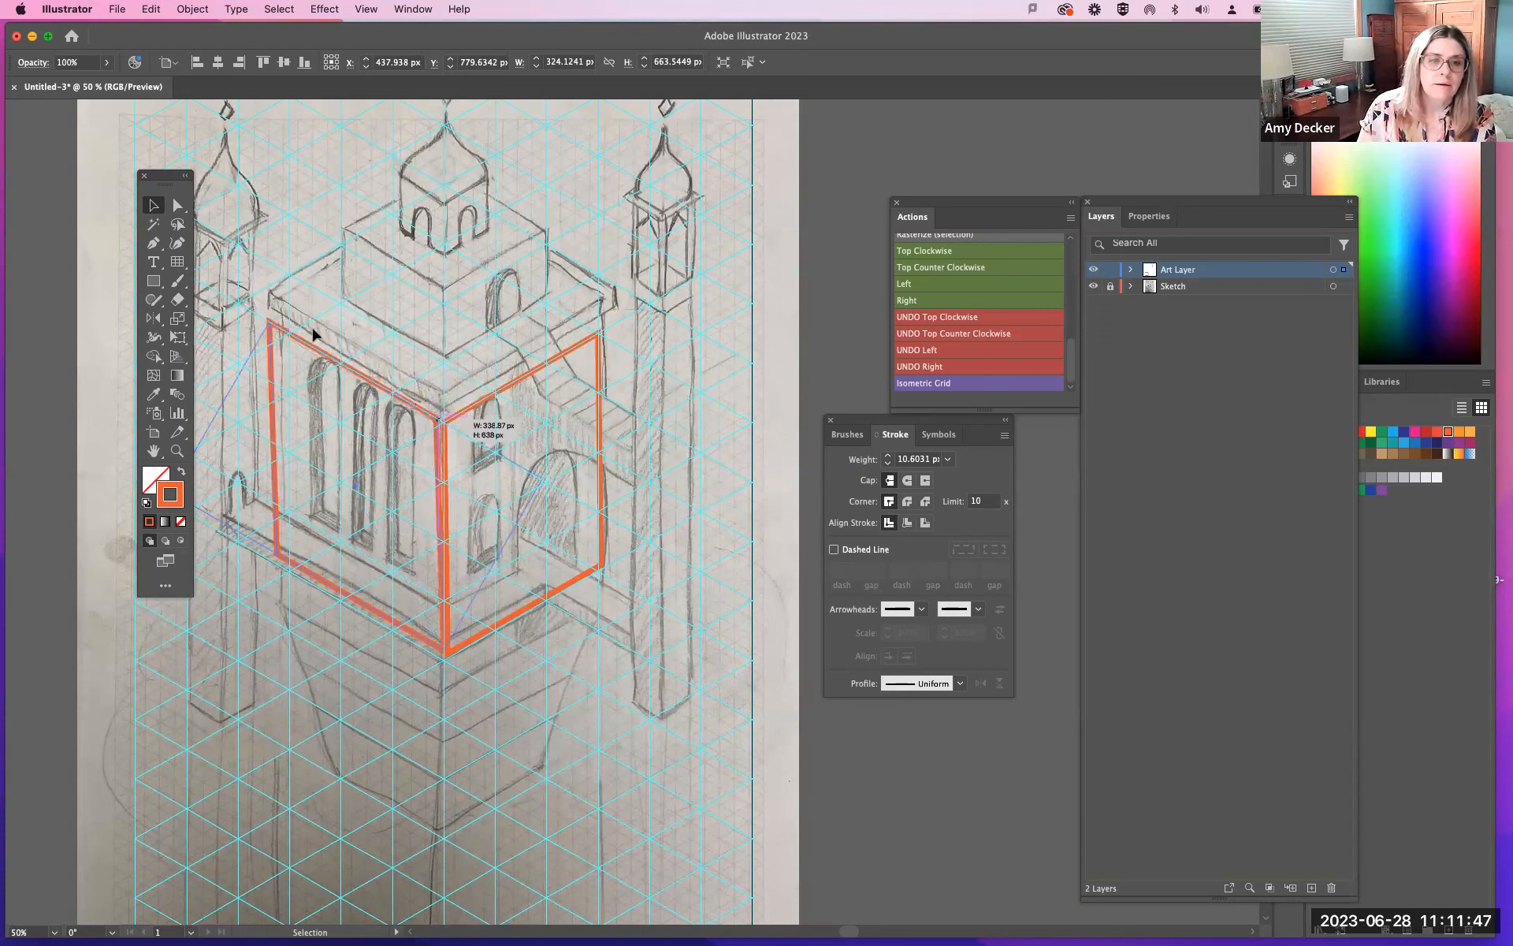
drag(220, 406, 279, 412)
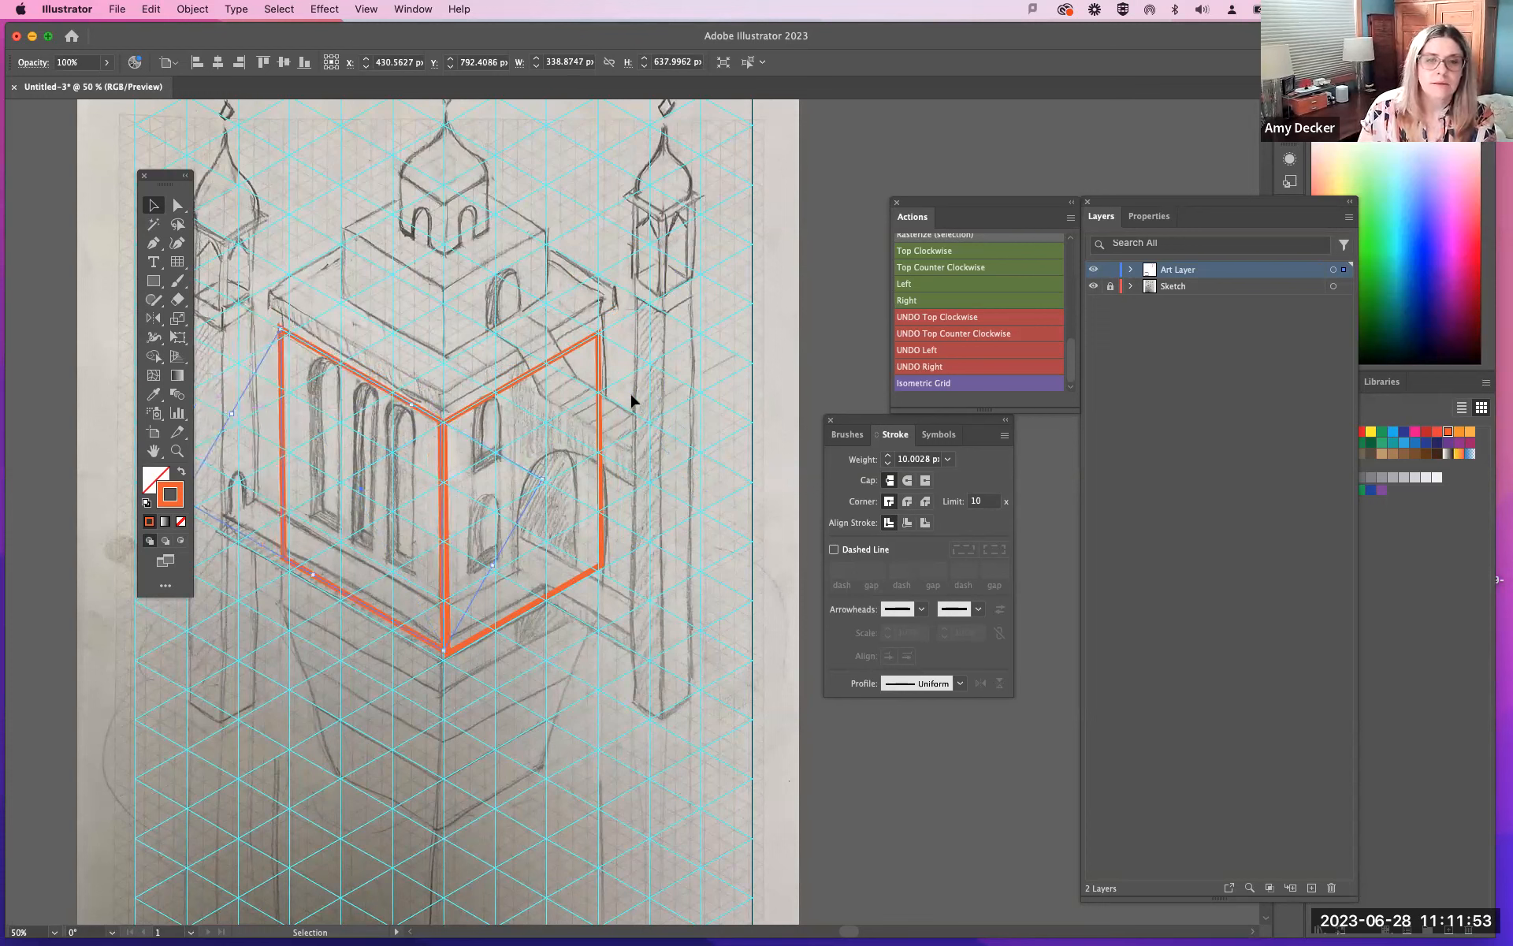
Step: Scale the right wall plane to about 307 × 627 px and nudge both planes until they meet along the building's front corner
click(600, 453)
drag(659, 412, 655, 422)
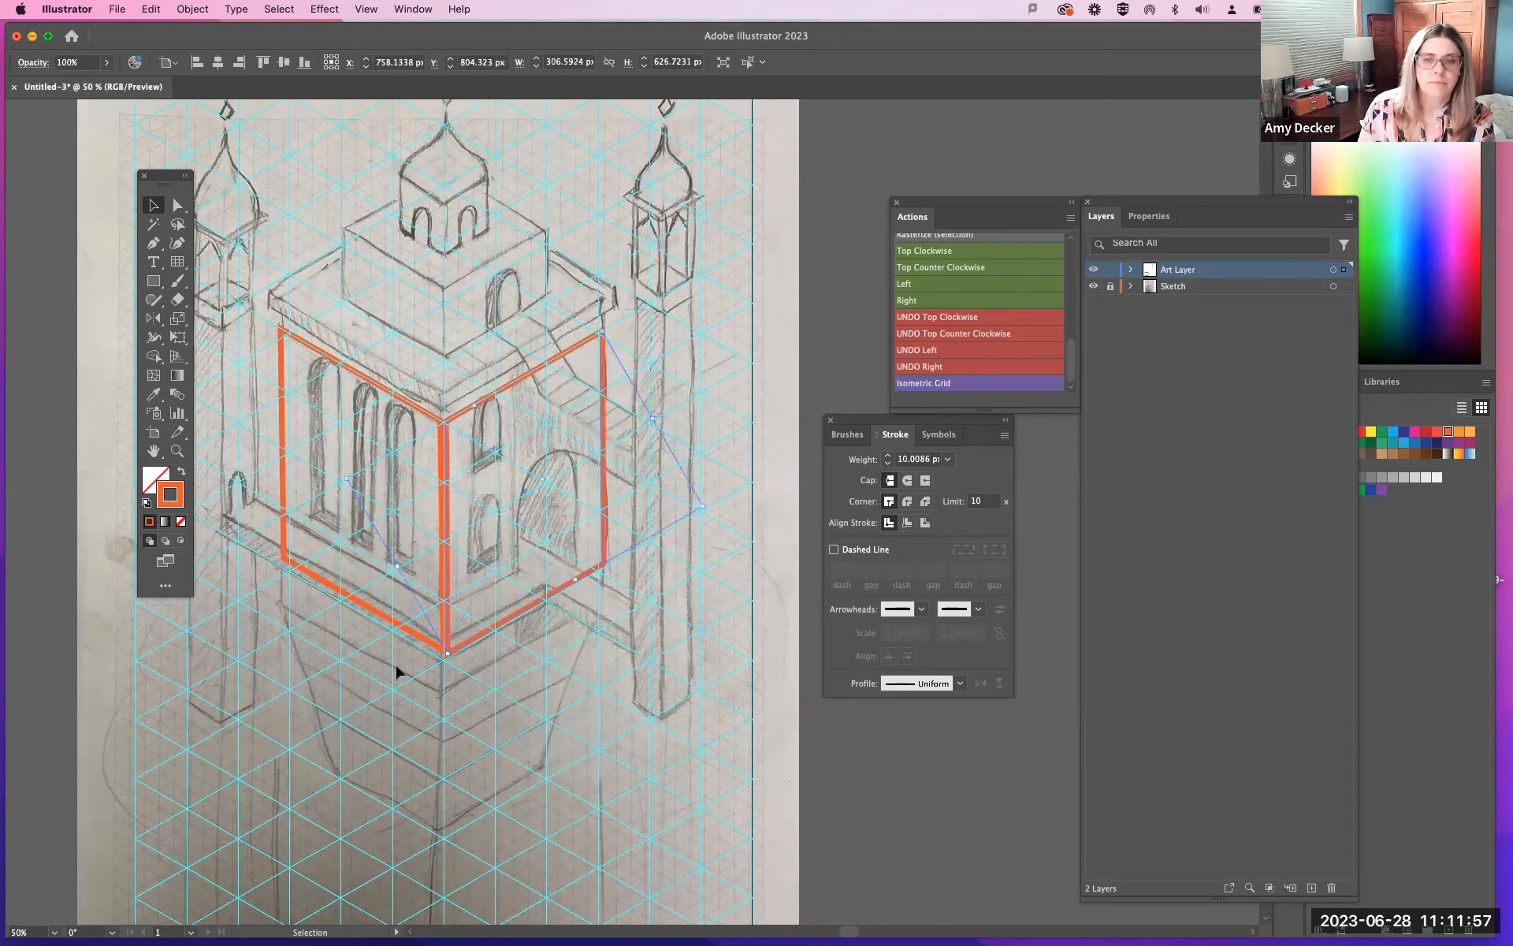
drag(415, 638, 414, 644)
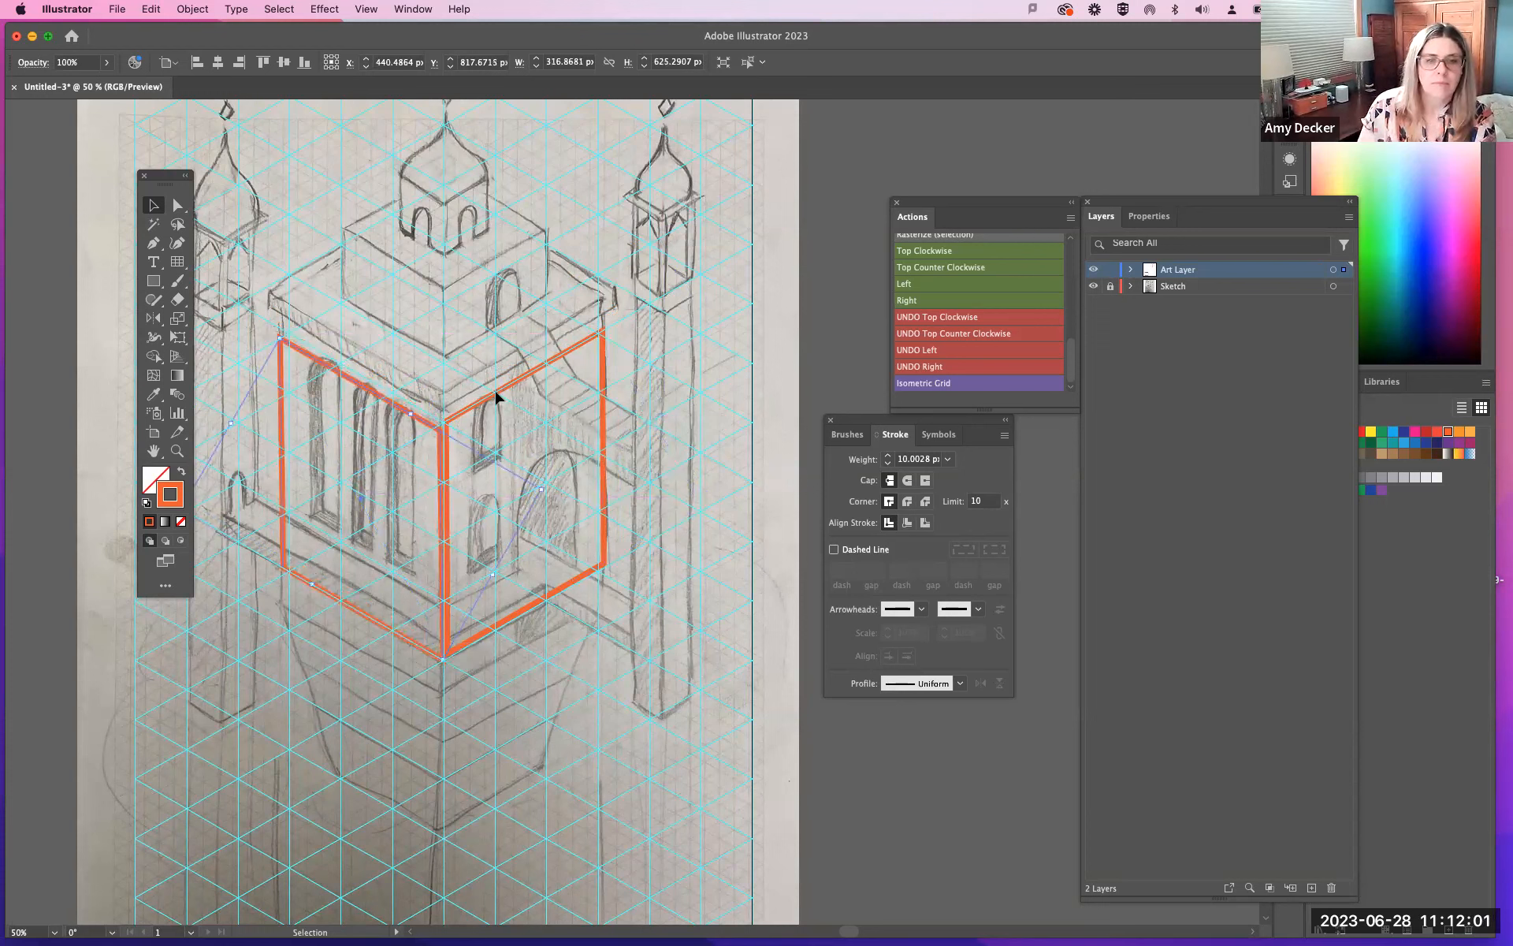
drag(497, 396, 492, 402)
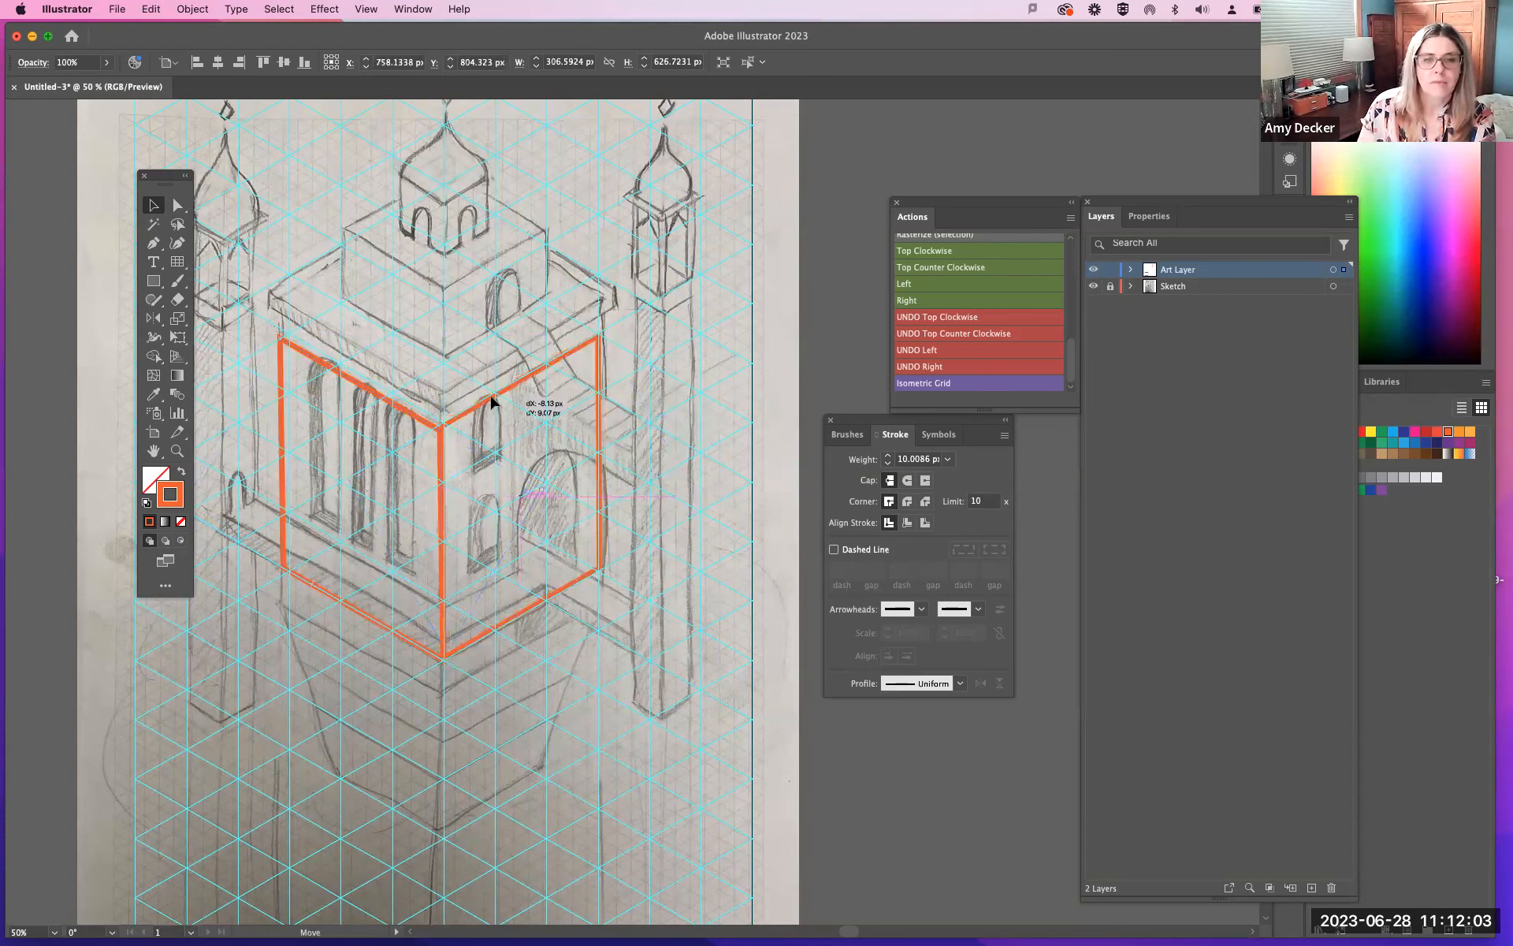
click(714, 510)
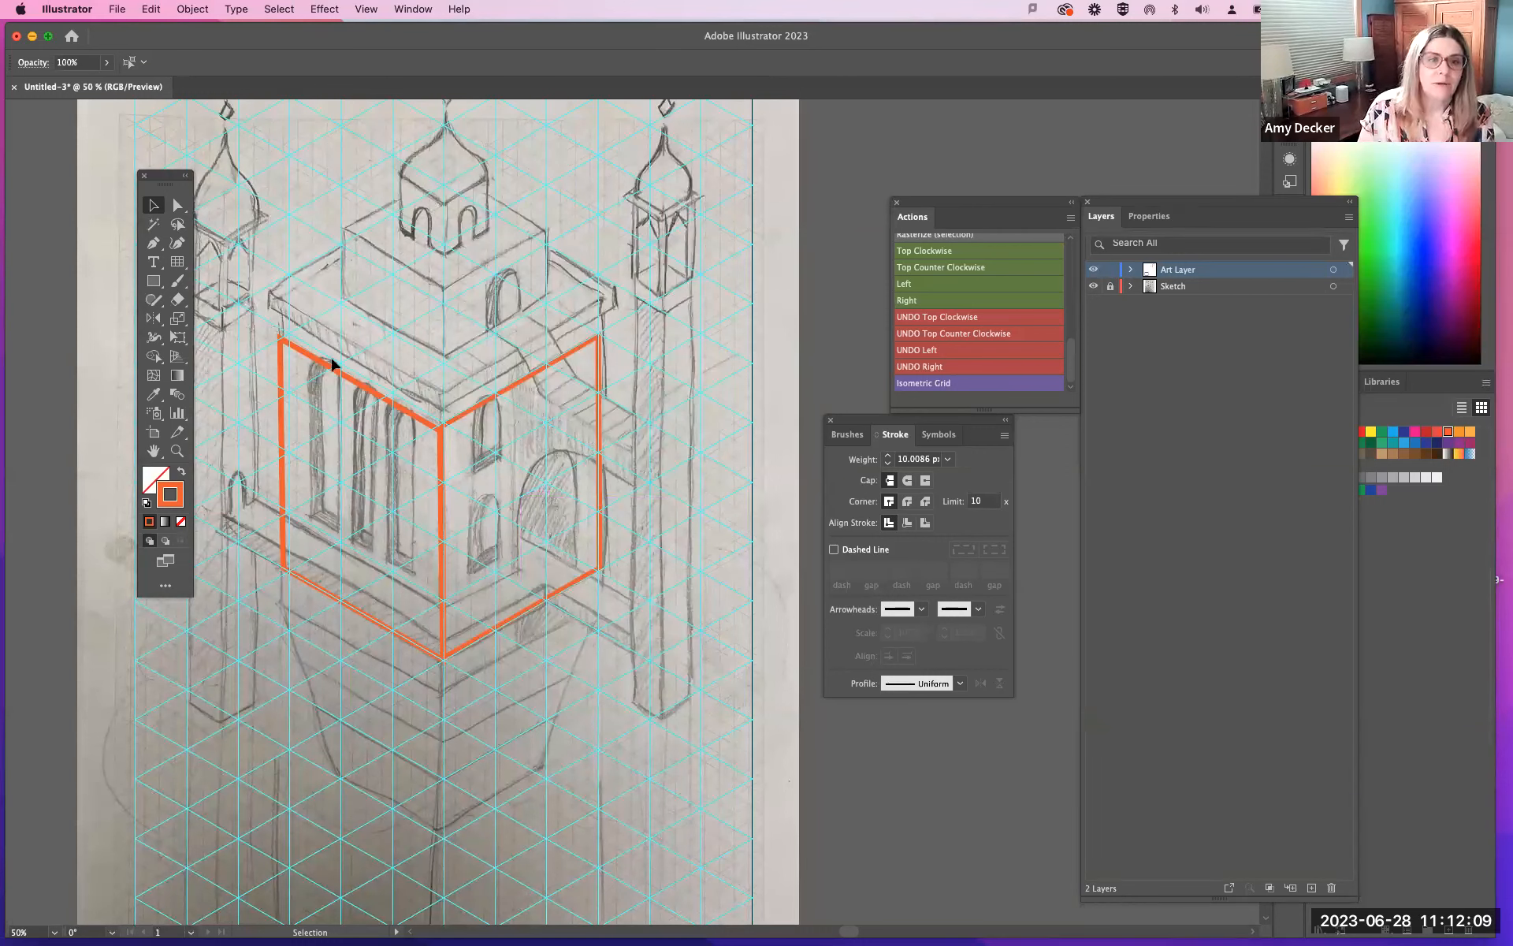
Step: Stretch both wall planes together upward to about 667 px high and scale the right plane to about 305 × 656 px
click(366, 388)
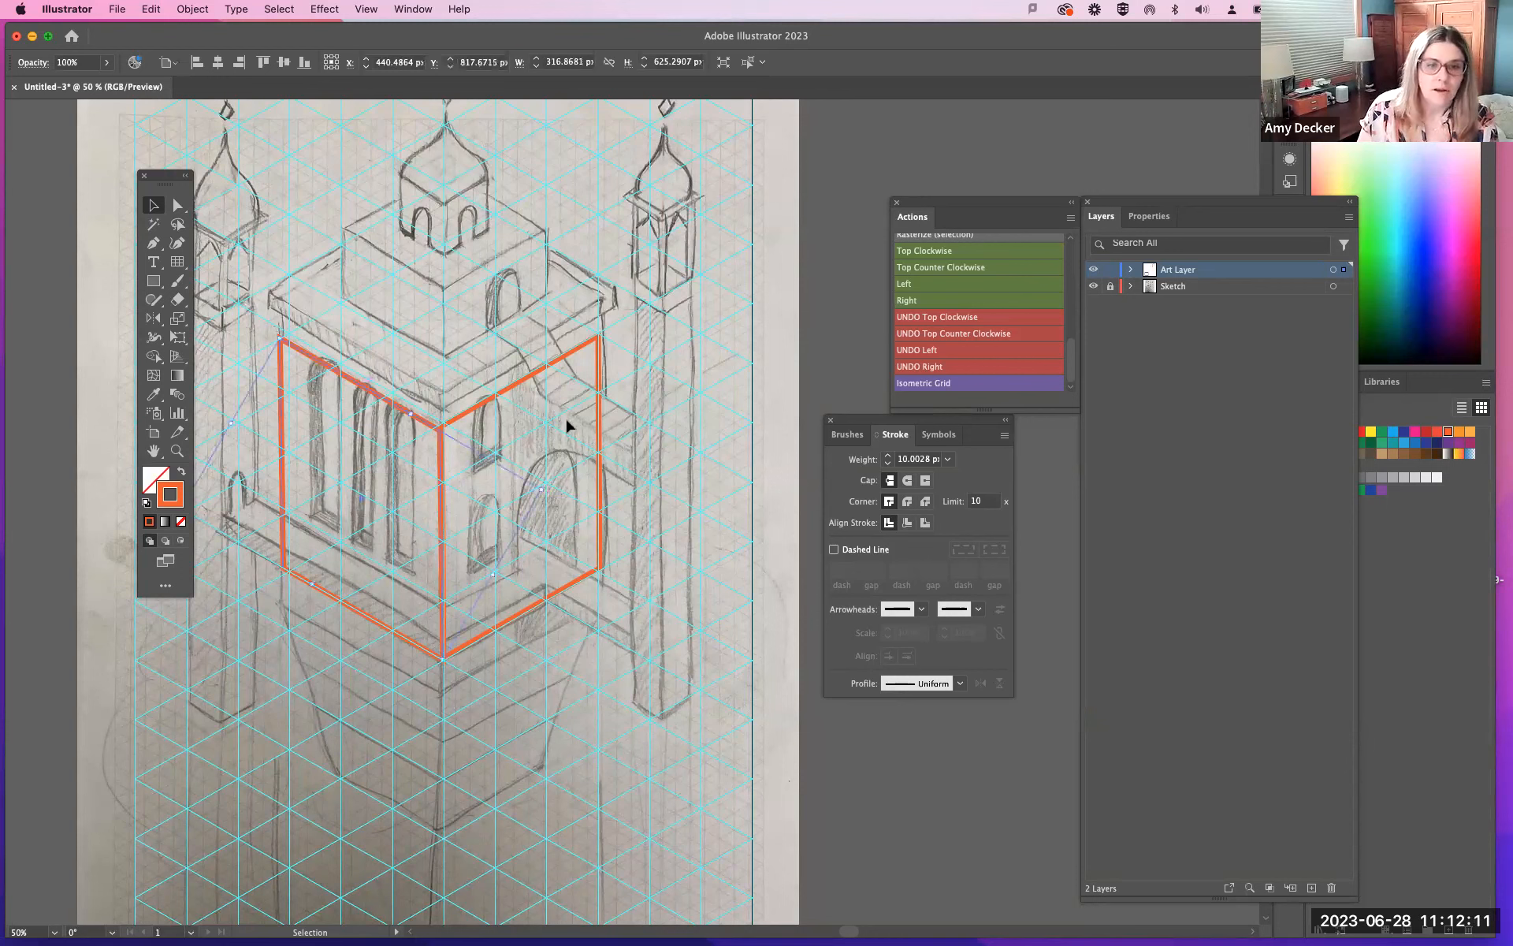
shift+click(499, 398)
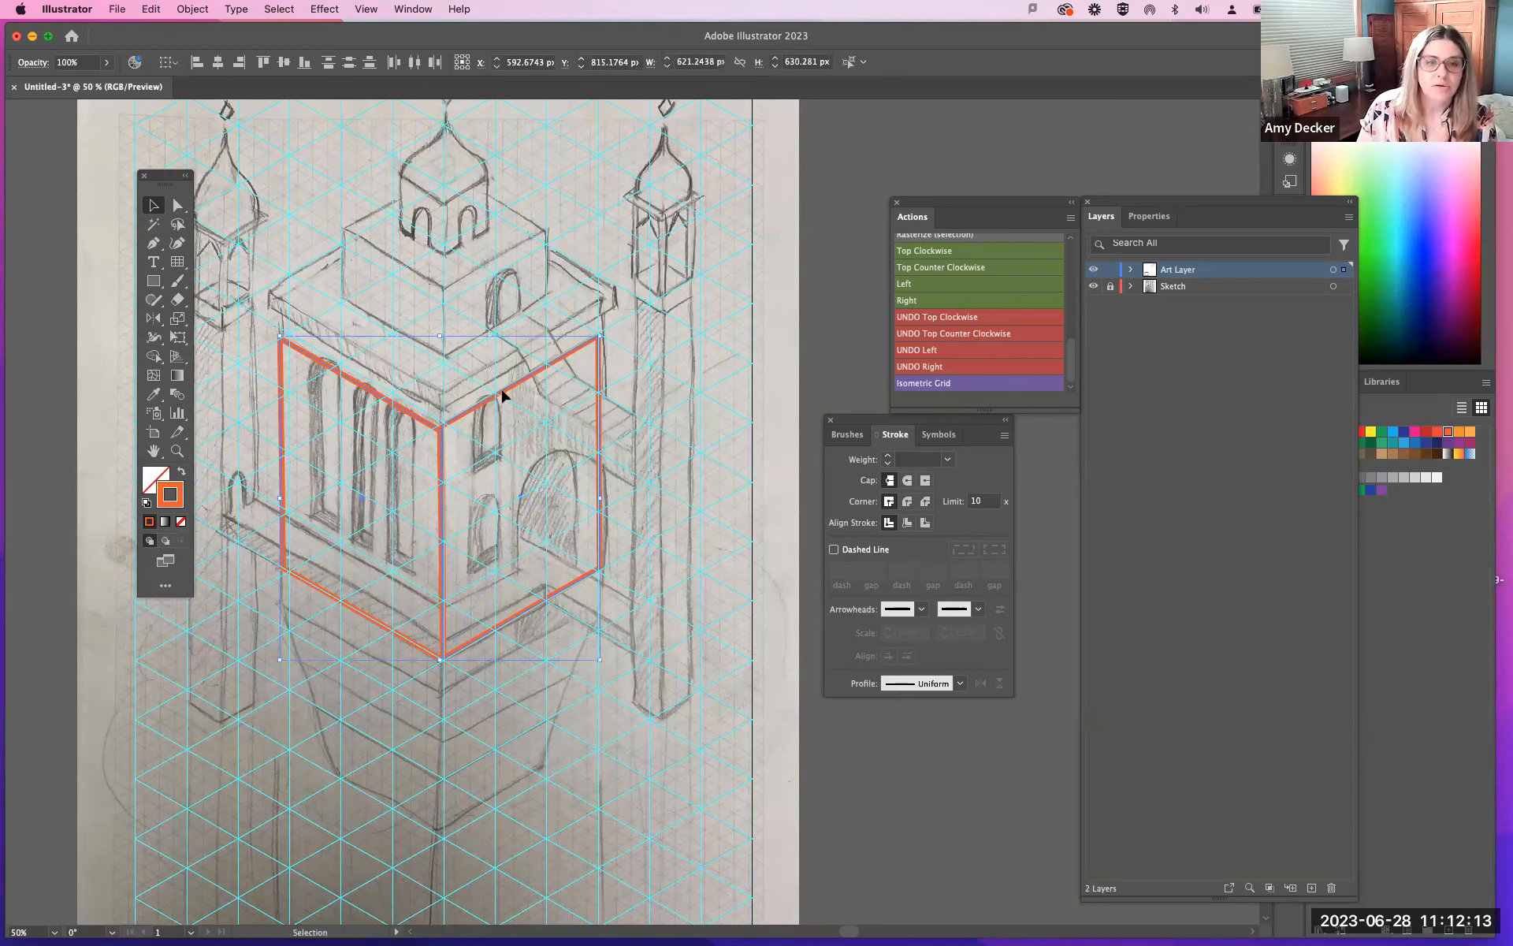
drag(439, 329, 551, 321)
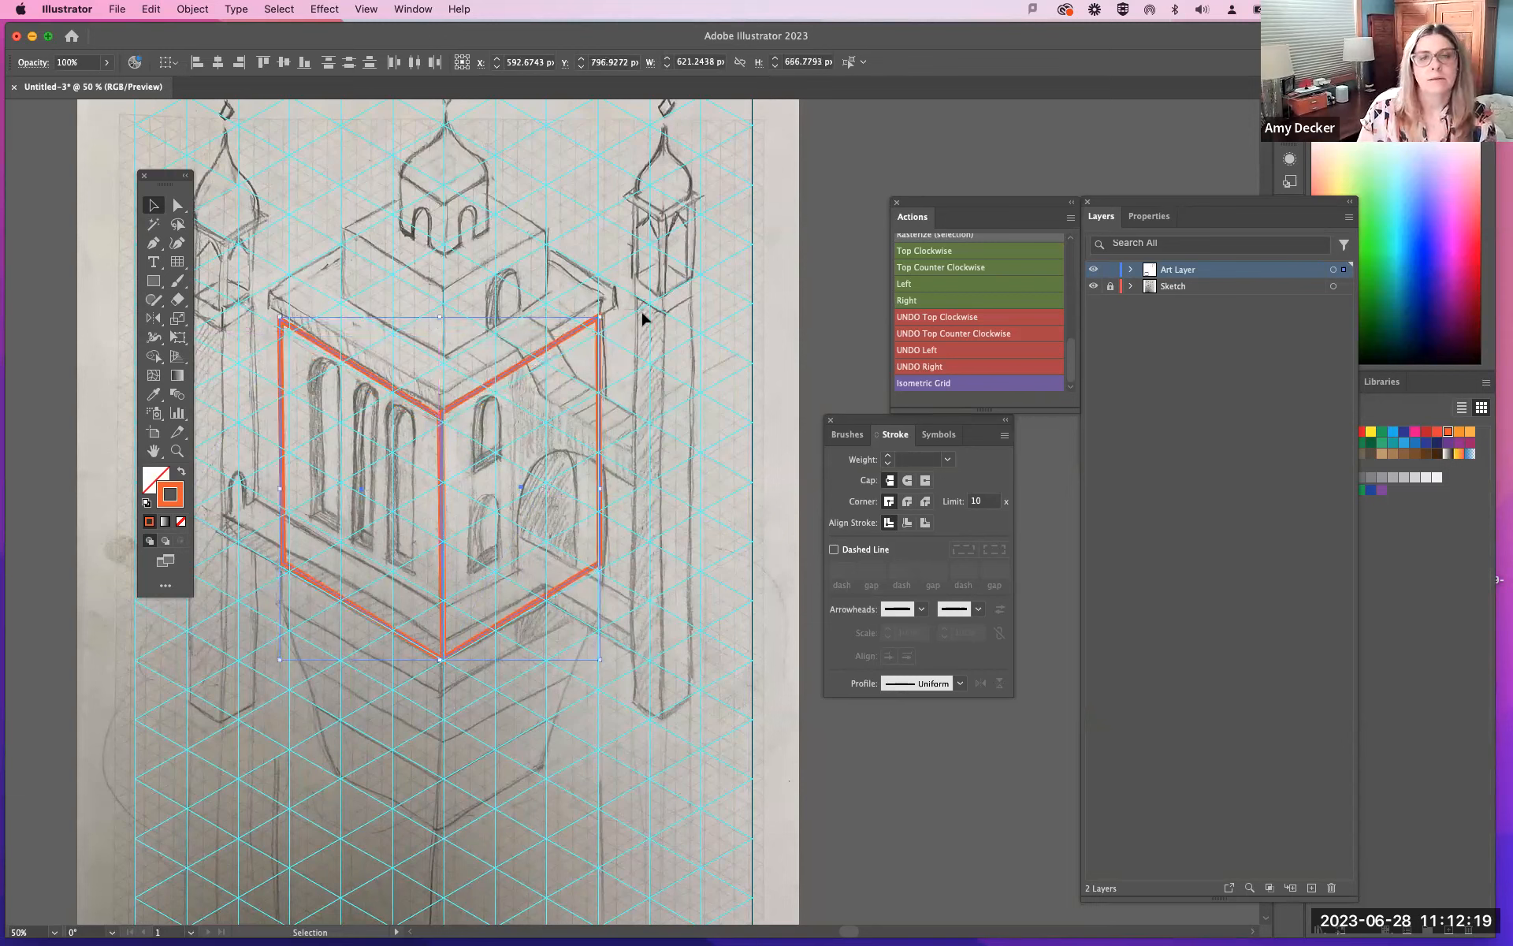
click(667, 357)
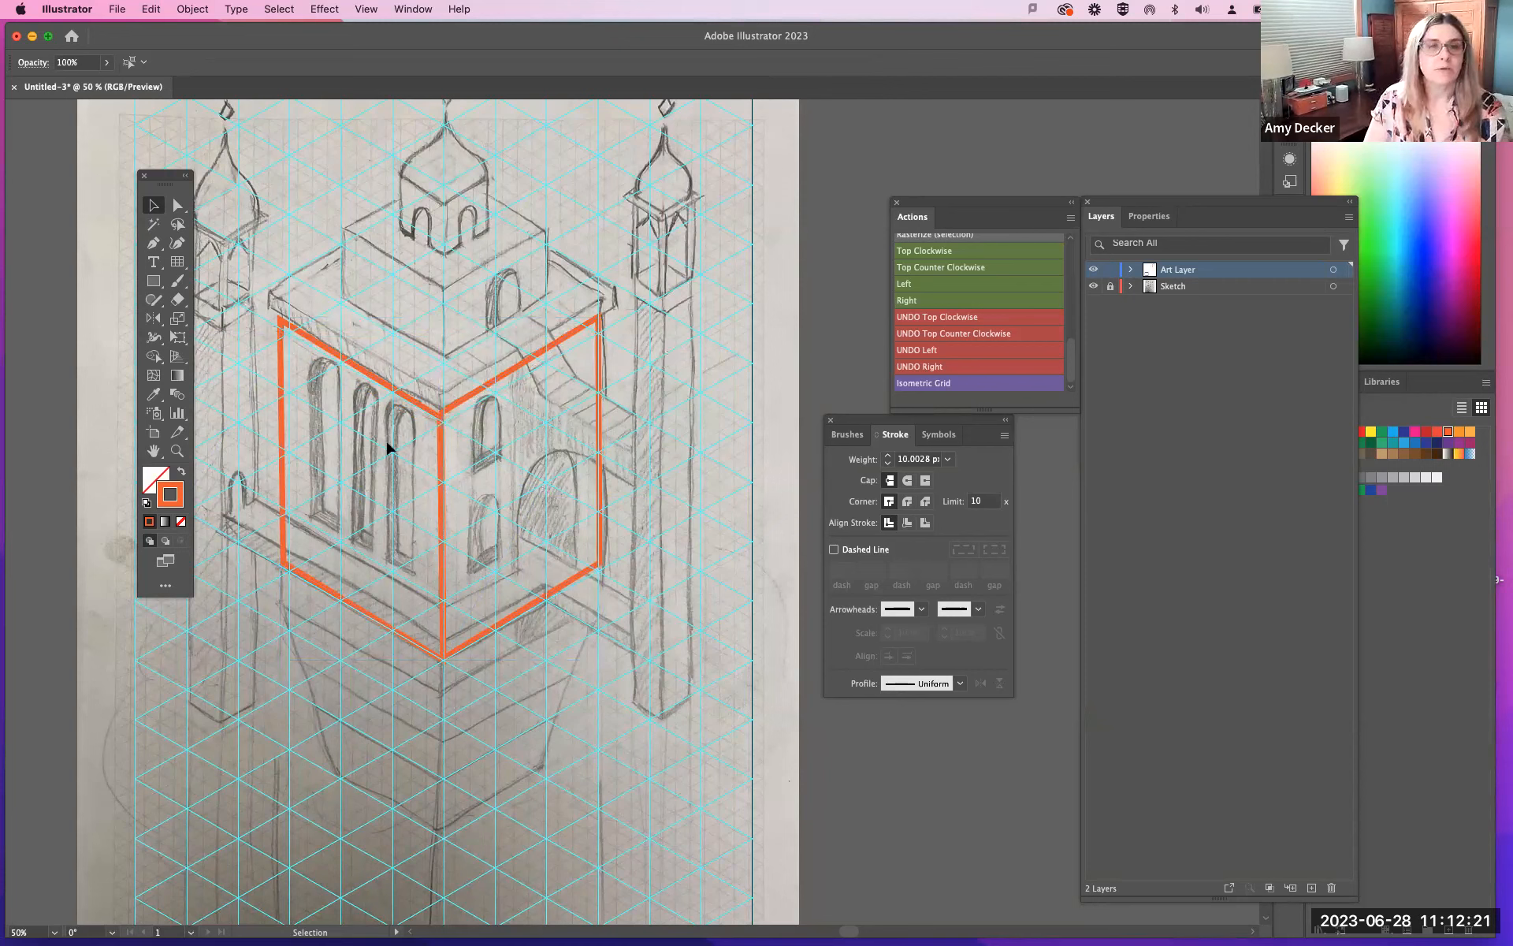
click(456, 407)
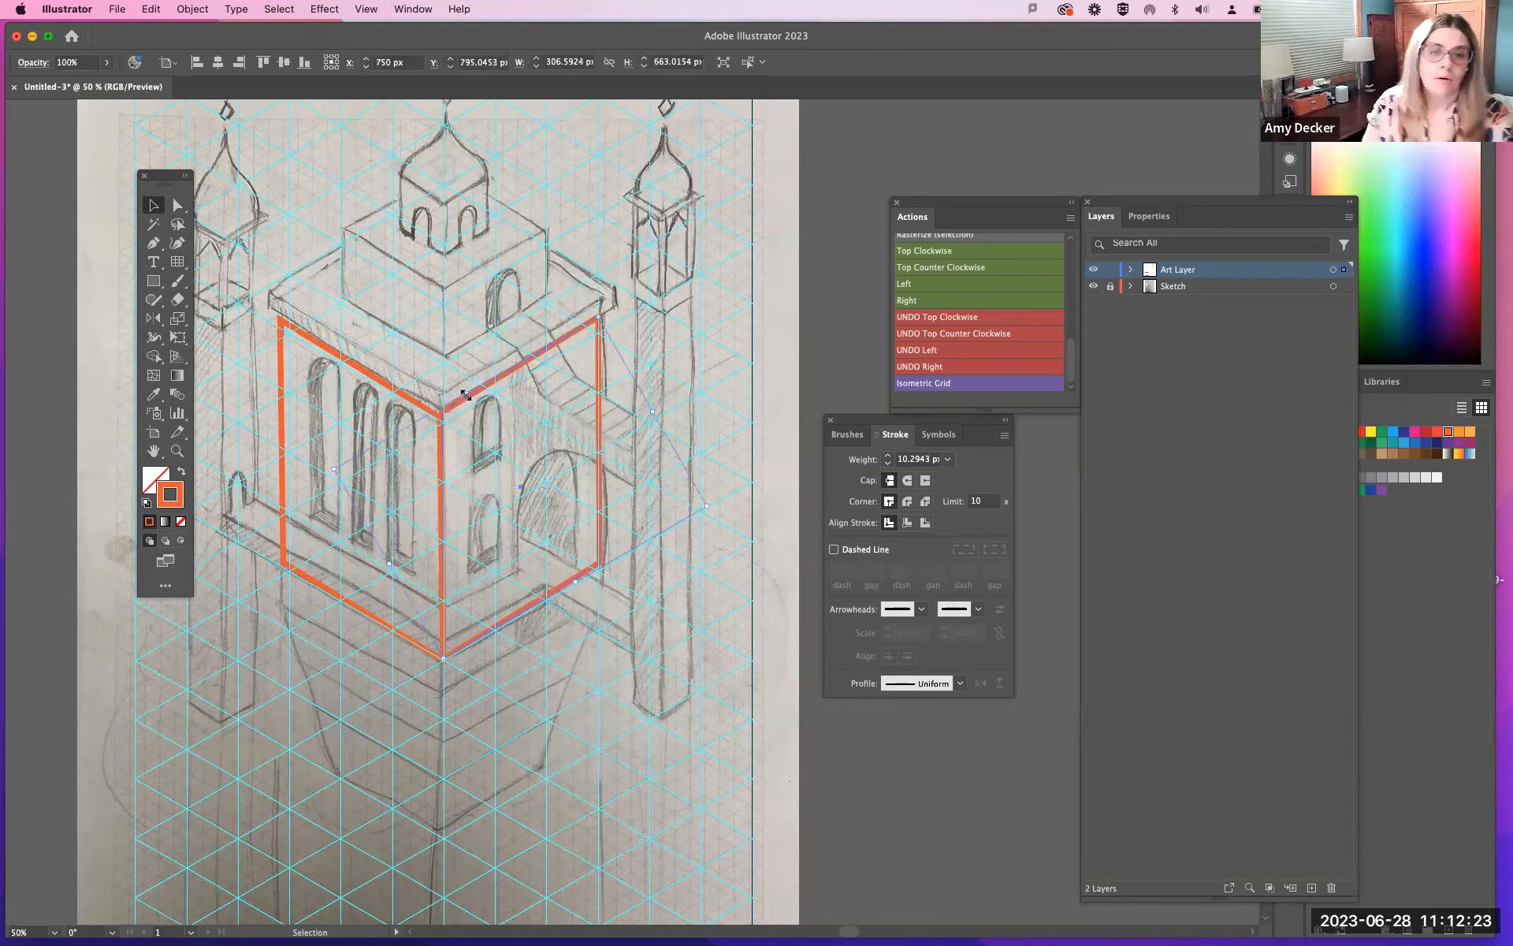
drag(465, 398, 462, 405)
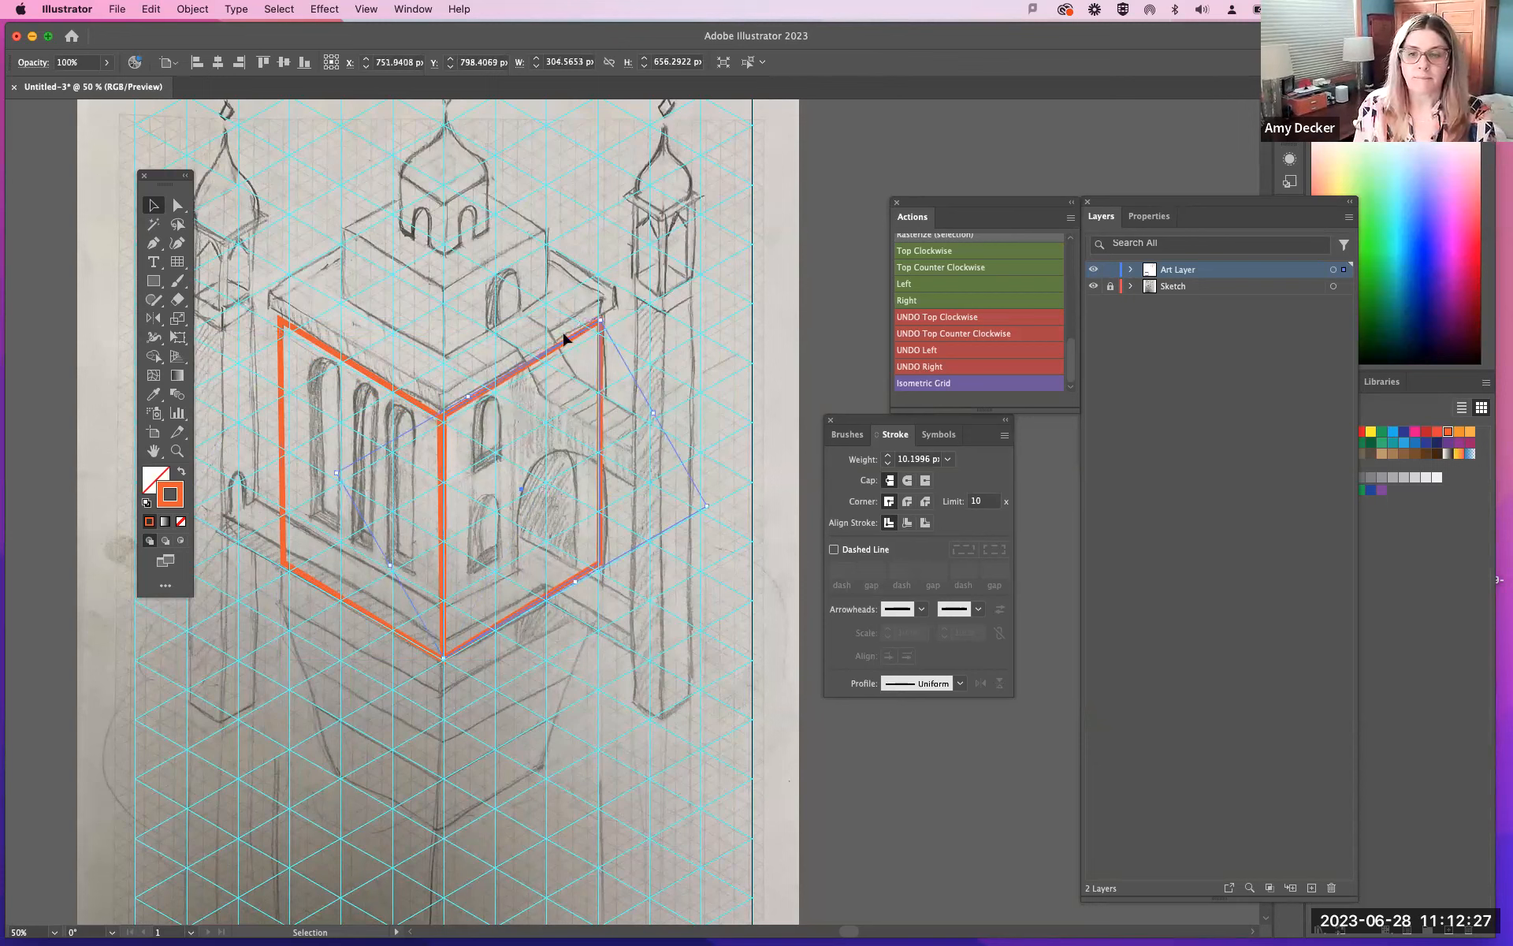
Step: Set the stroke weight of both wall planes to 15 px
click(419, 411)
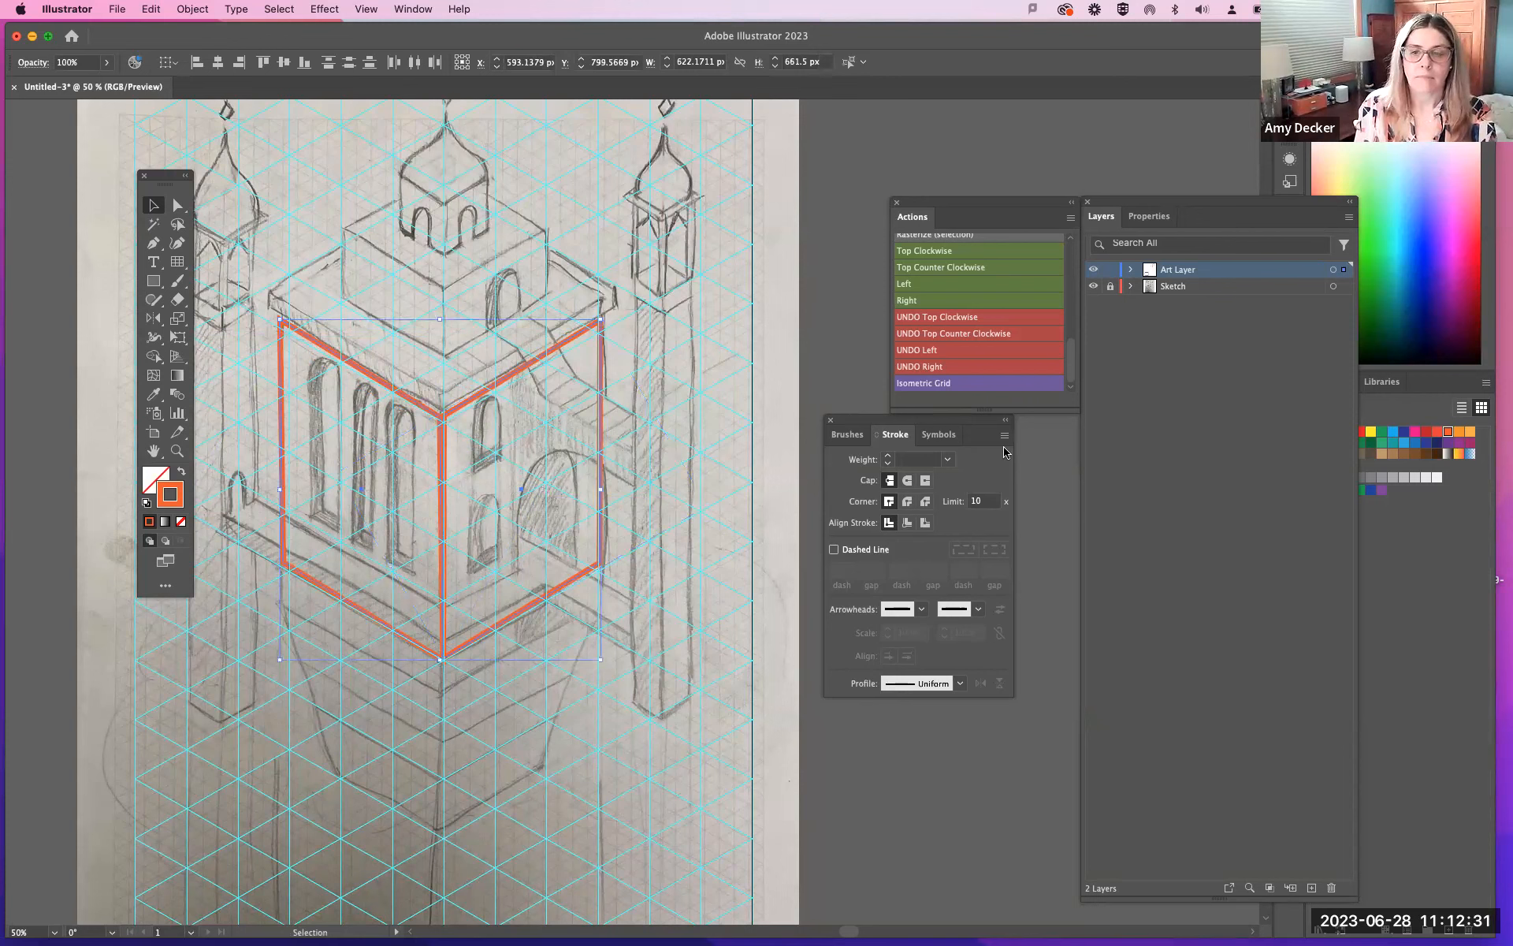
click(910, 459)
text(15)
key(Return)
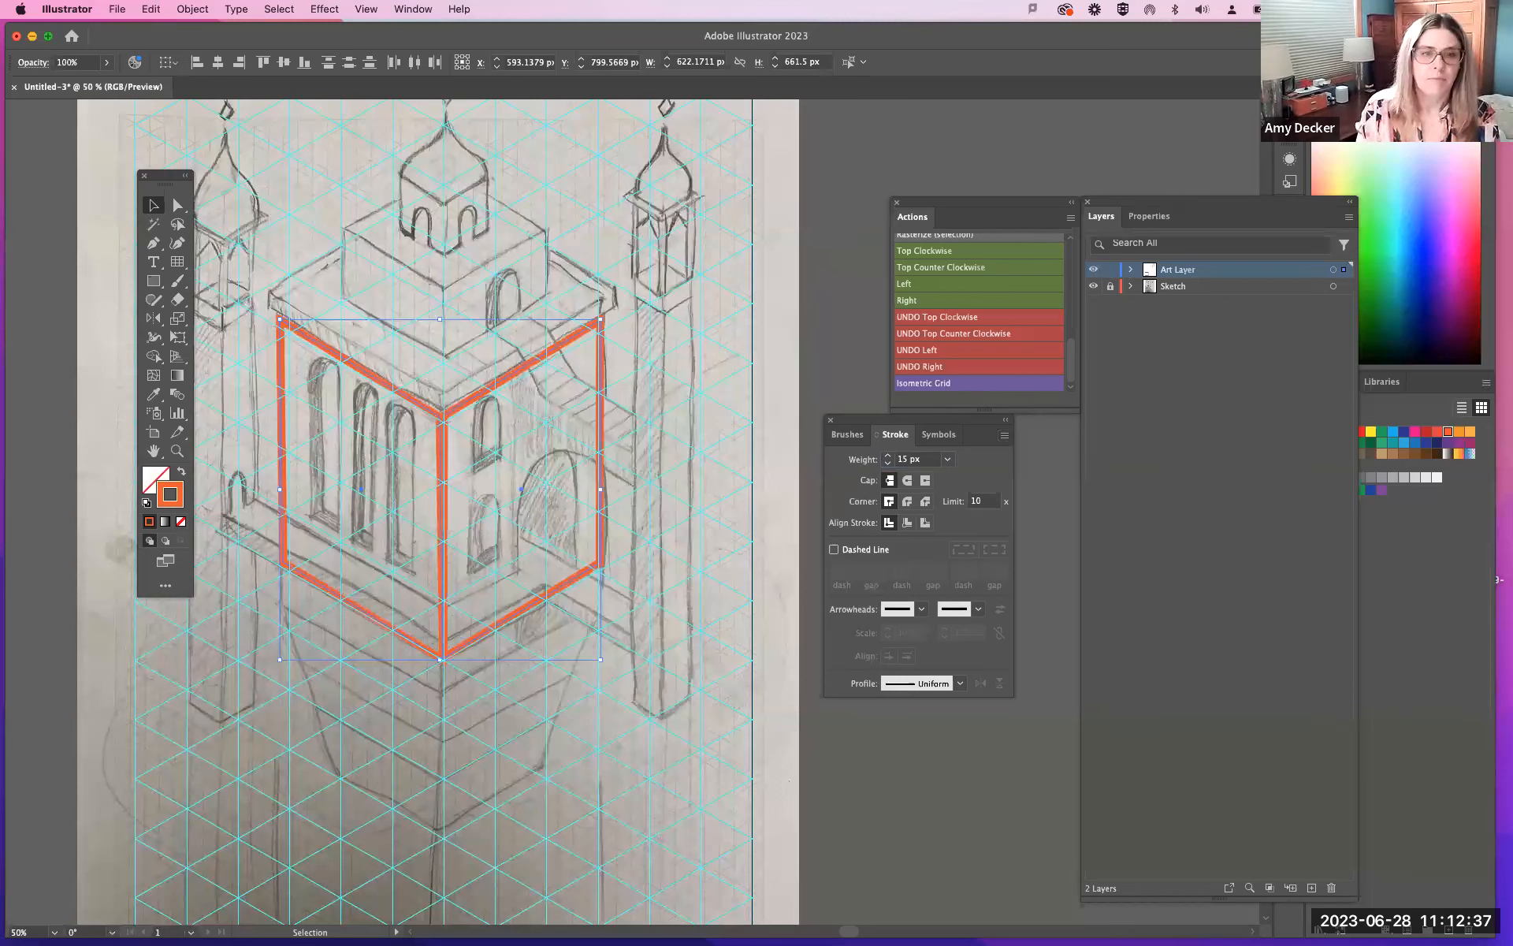
click(647, 363)
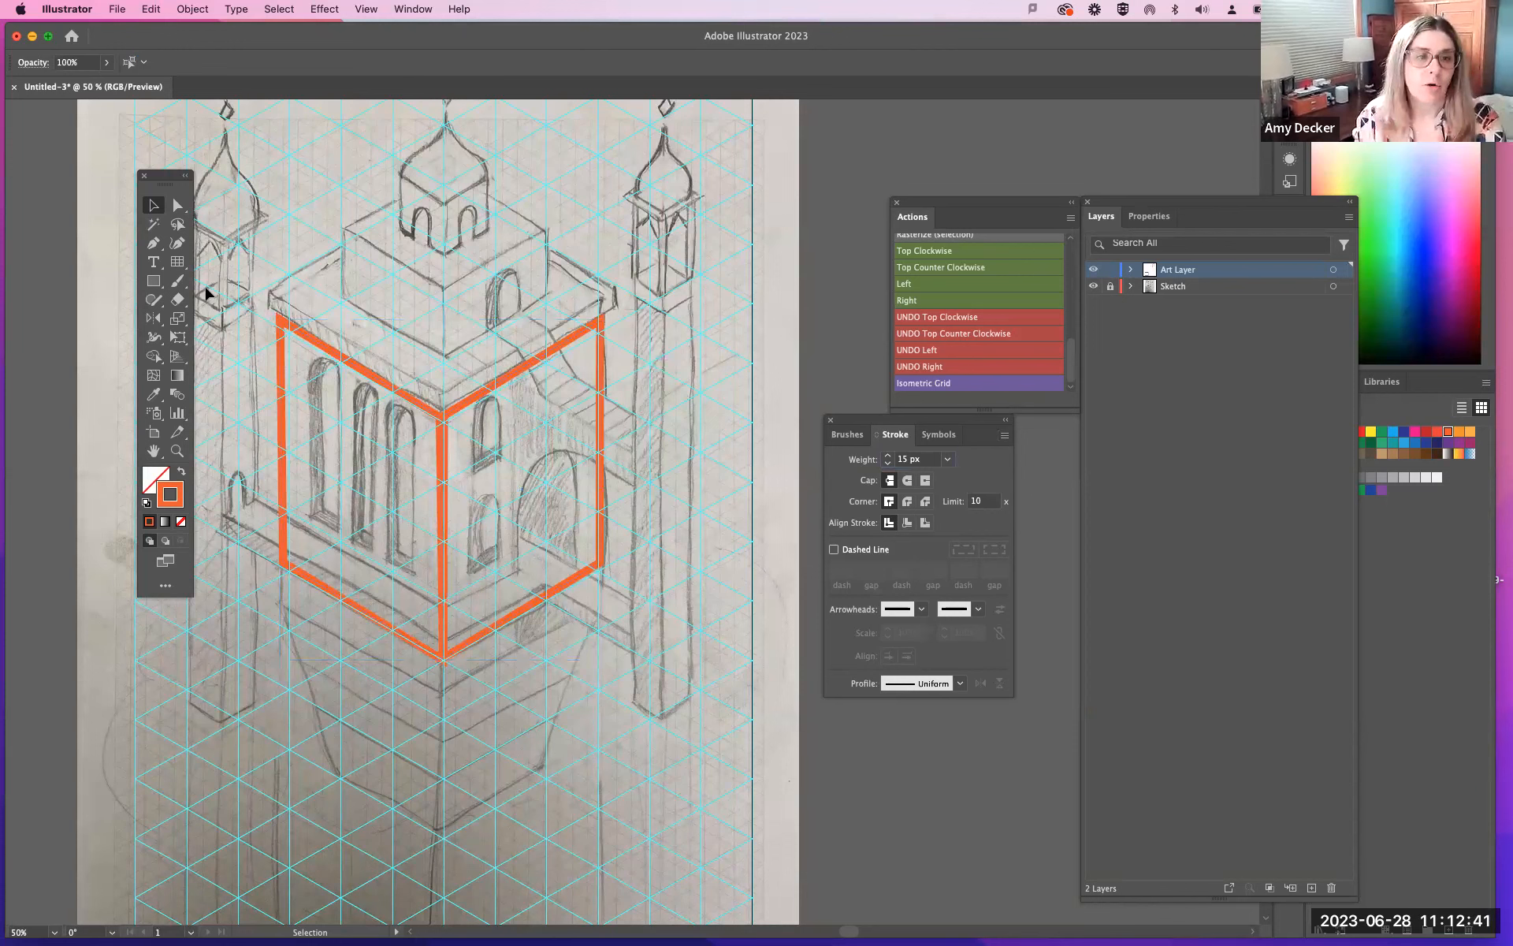
Step: Draw a square of about 476 px over the roof and apply the Top Clockwise isometric action to it
click(154, 281)
drag(310, 200, 556, 380)
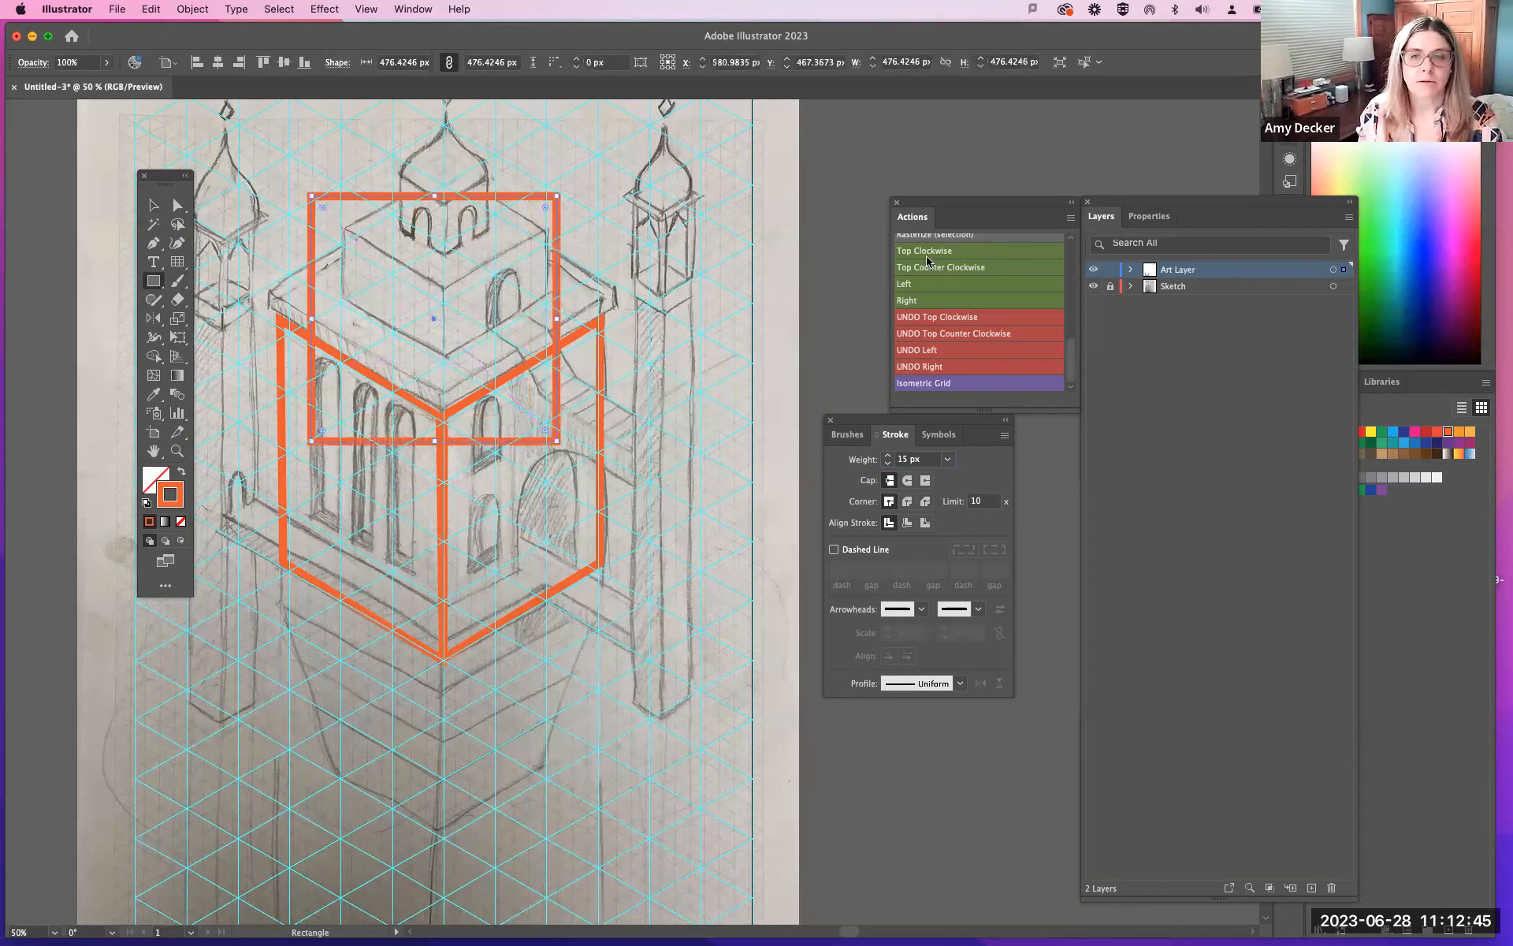
click(926, 254)
click(153, 205)
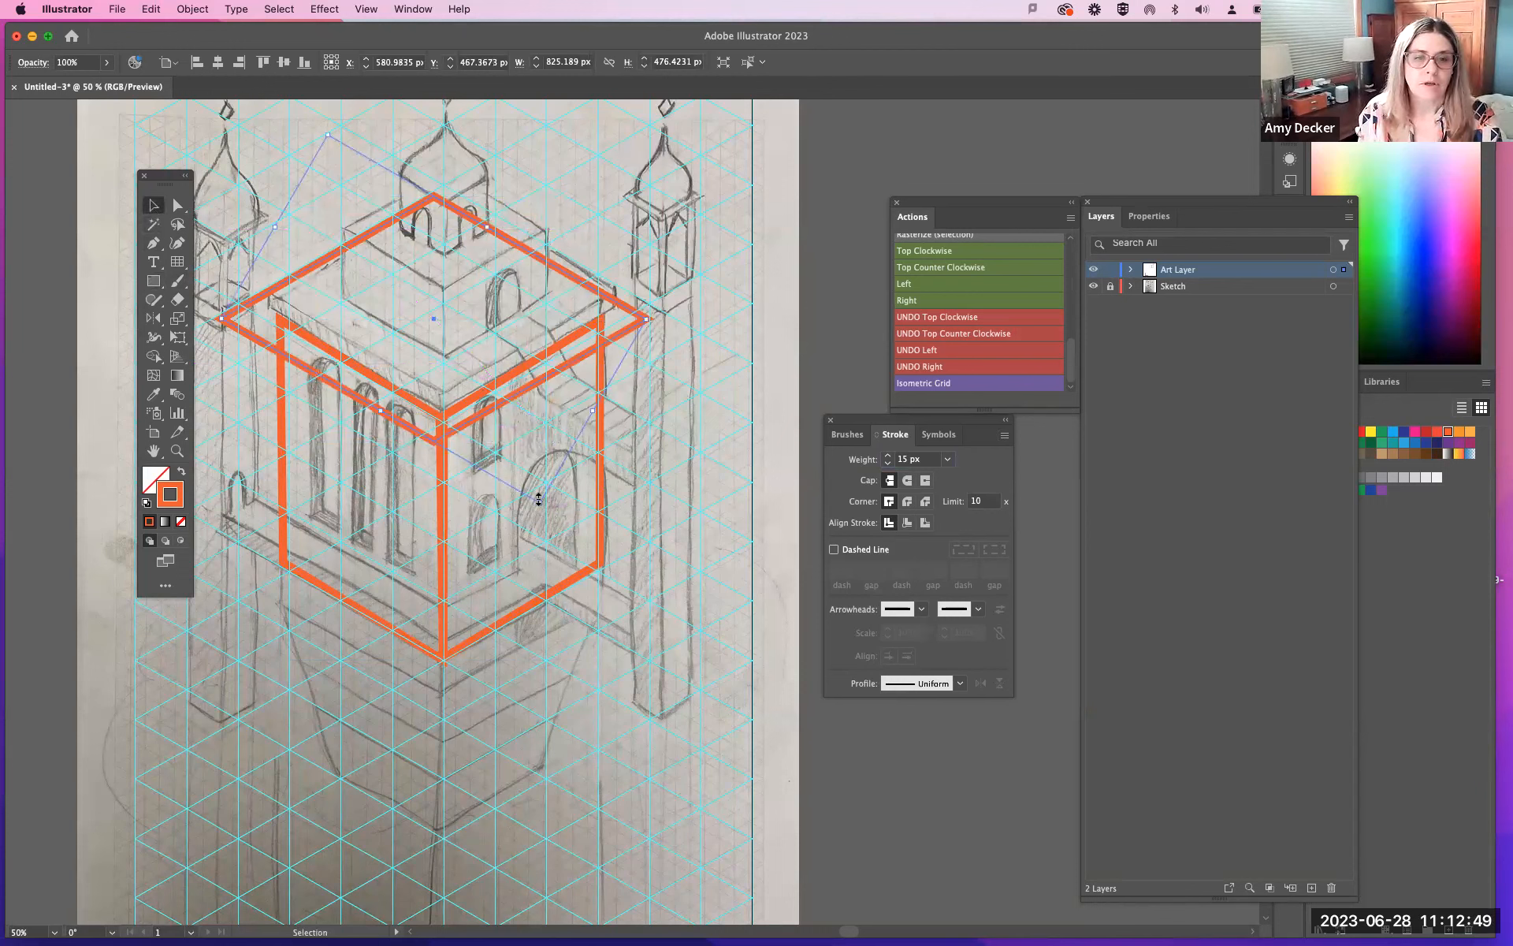
Step: Scale and move the roof diamond to about 777 × 448 px so its lower corner meets the tops of the wall planes
drag(538, 499, 521, 472)
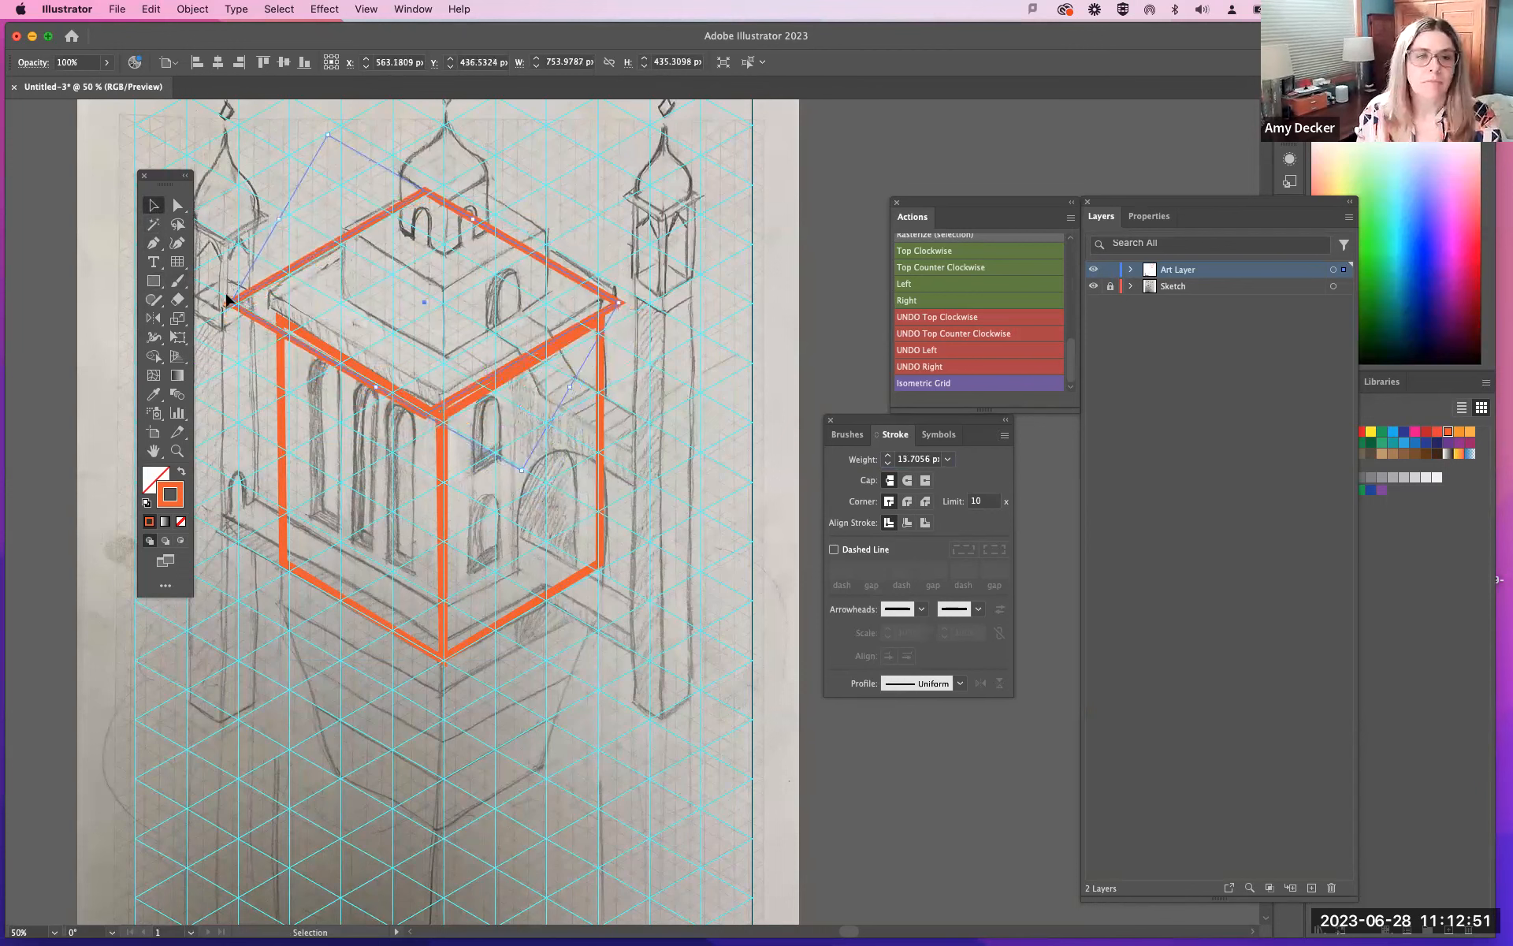
drag(227, 299, 244, 297)
drag(510, 242, 509, 235)
drag(590, 277, 645, 303)
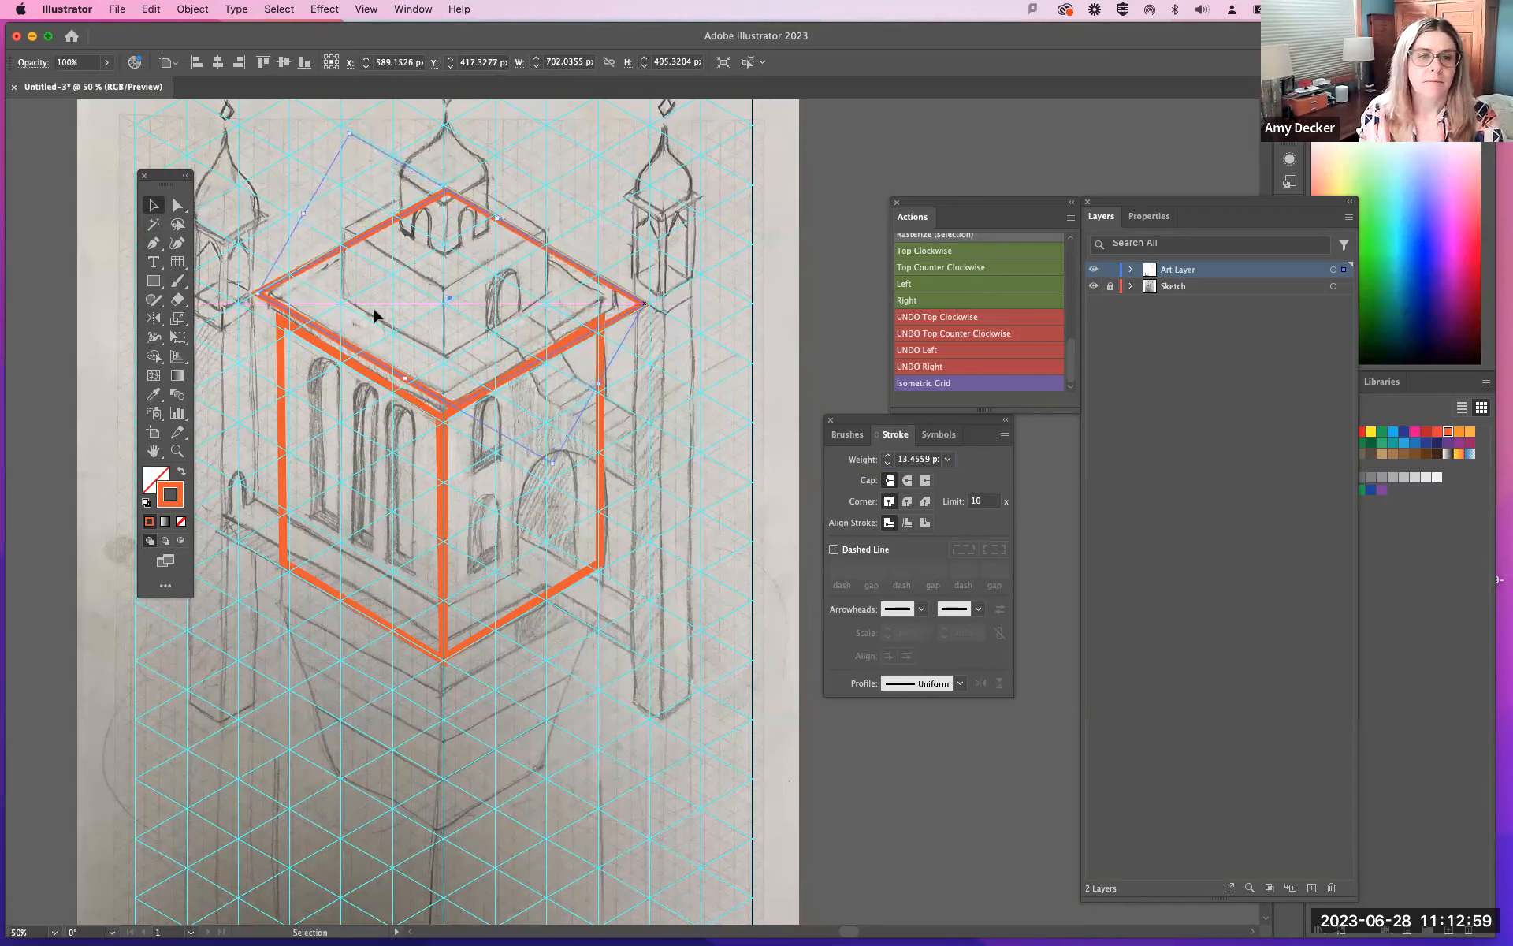
drag(259, 293, 245, 305)
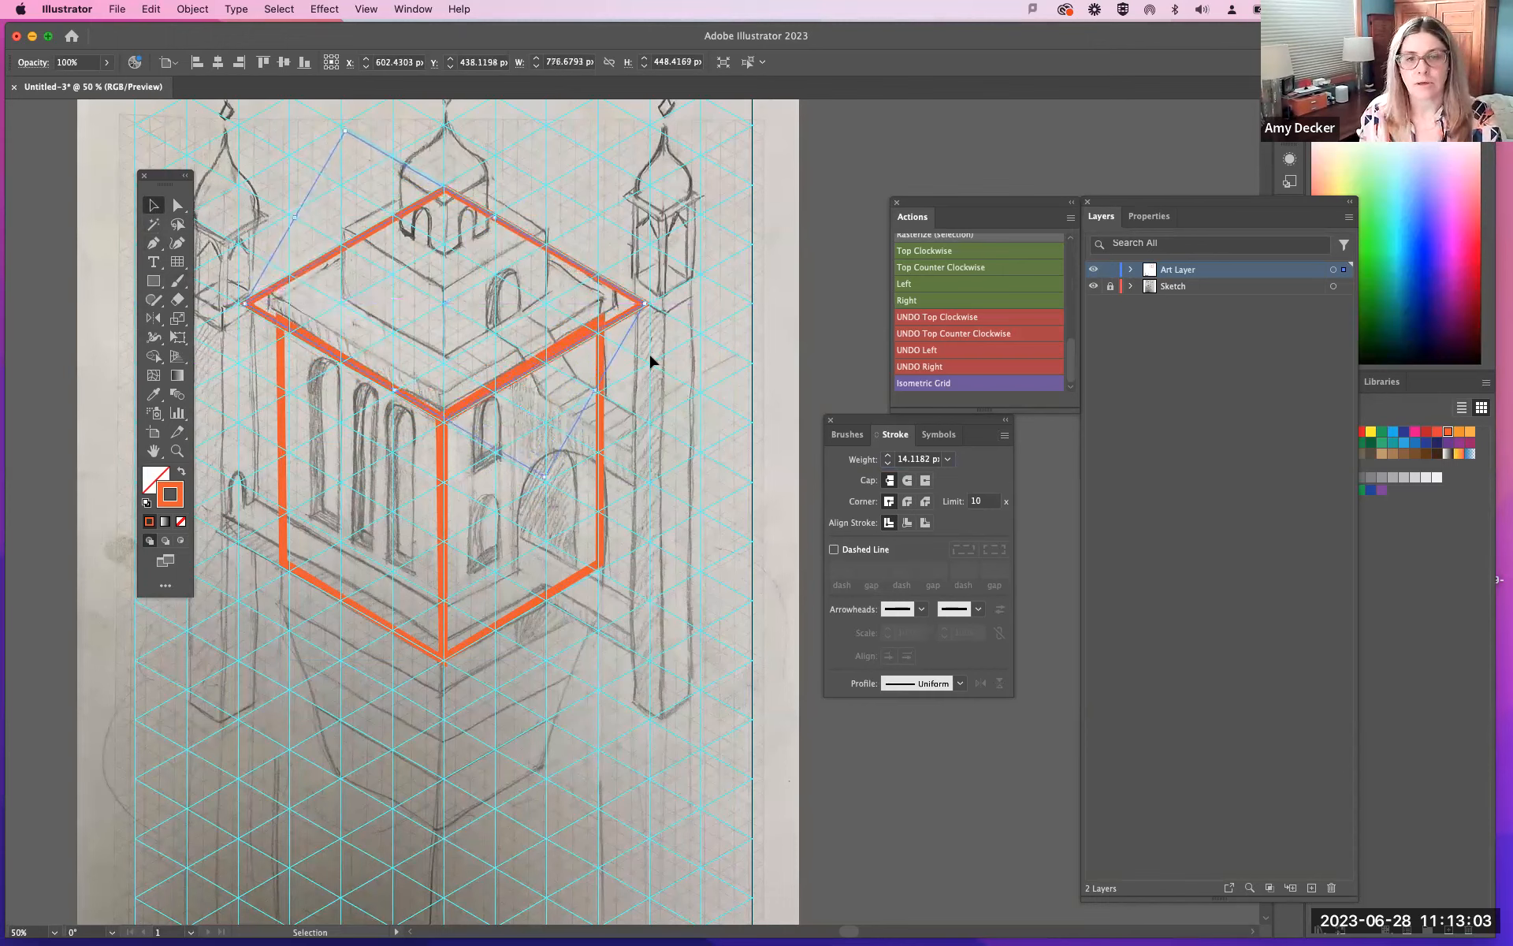
click(650, 351)
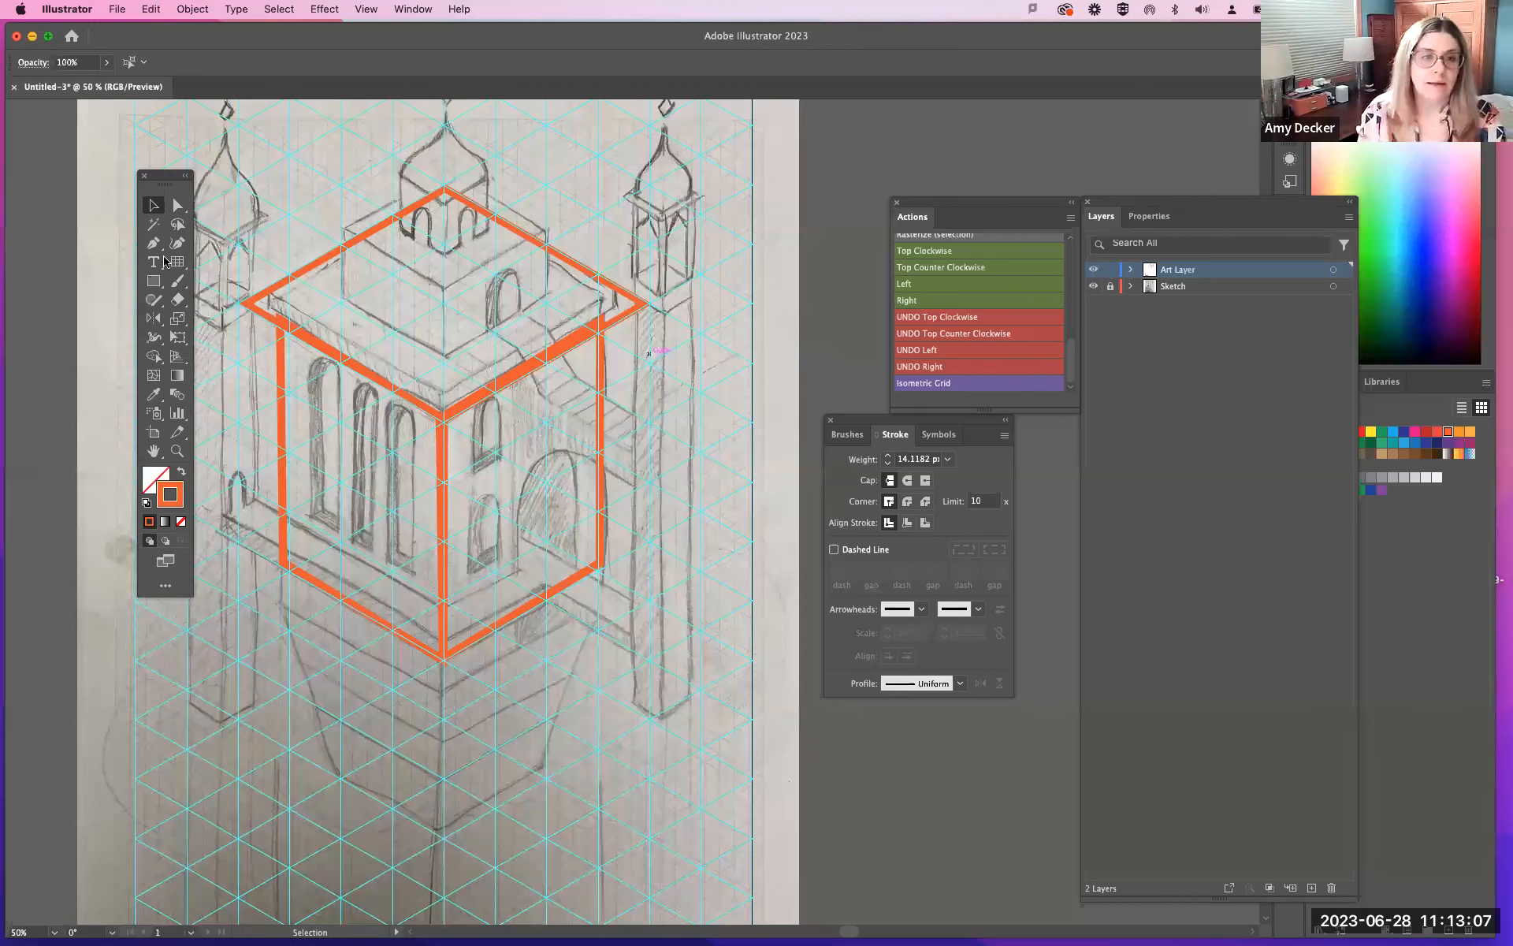
Step: Draw a square of about 385 px over the central dome and apply the Top Clockwise isometric action to it
click(152, 280)
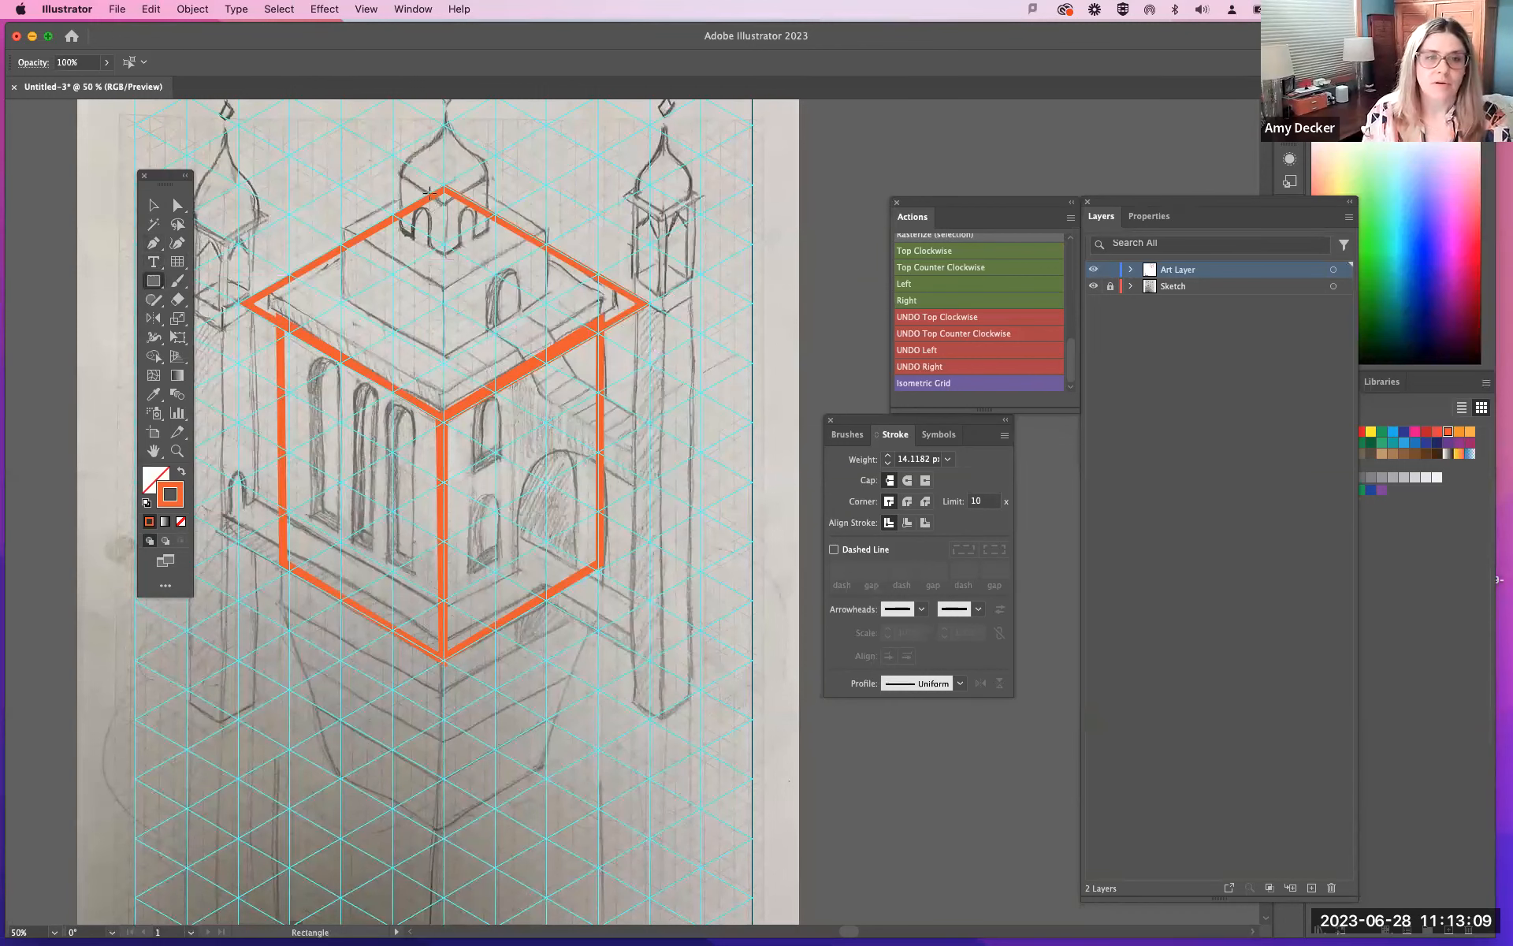
key(space)
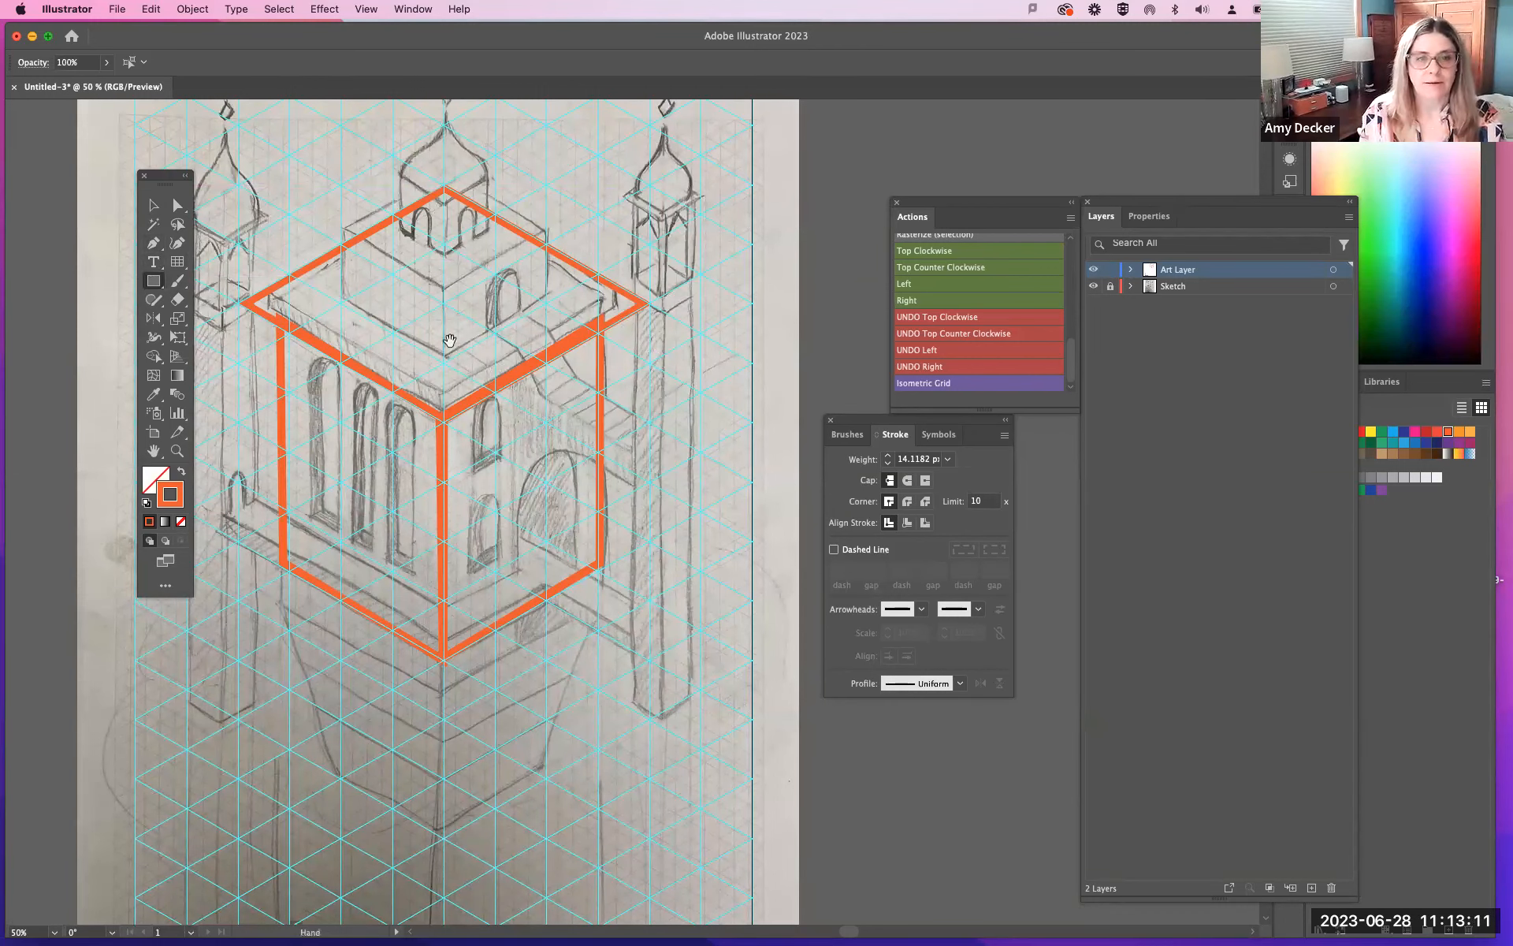
drag(449, 341, 462, 463)
drag(357, 241, 559, 442)
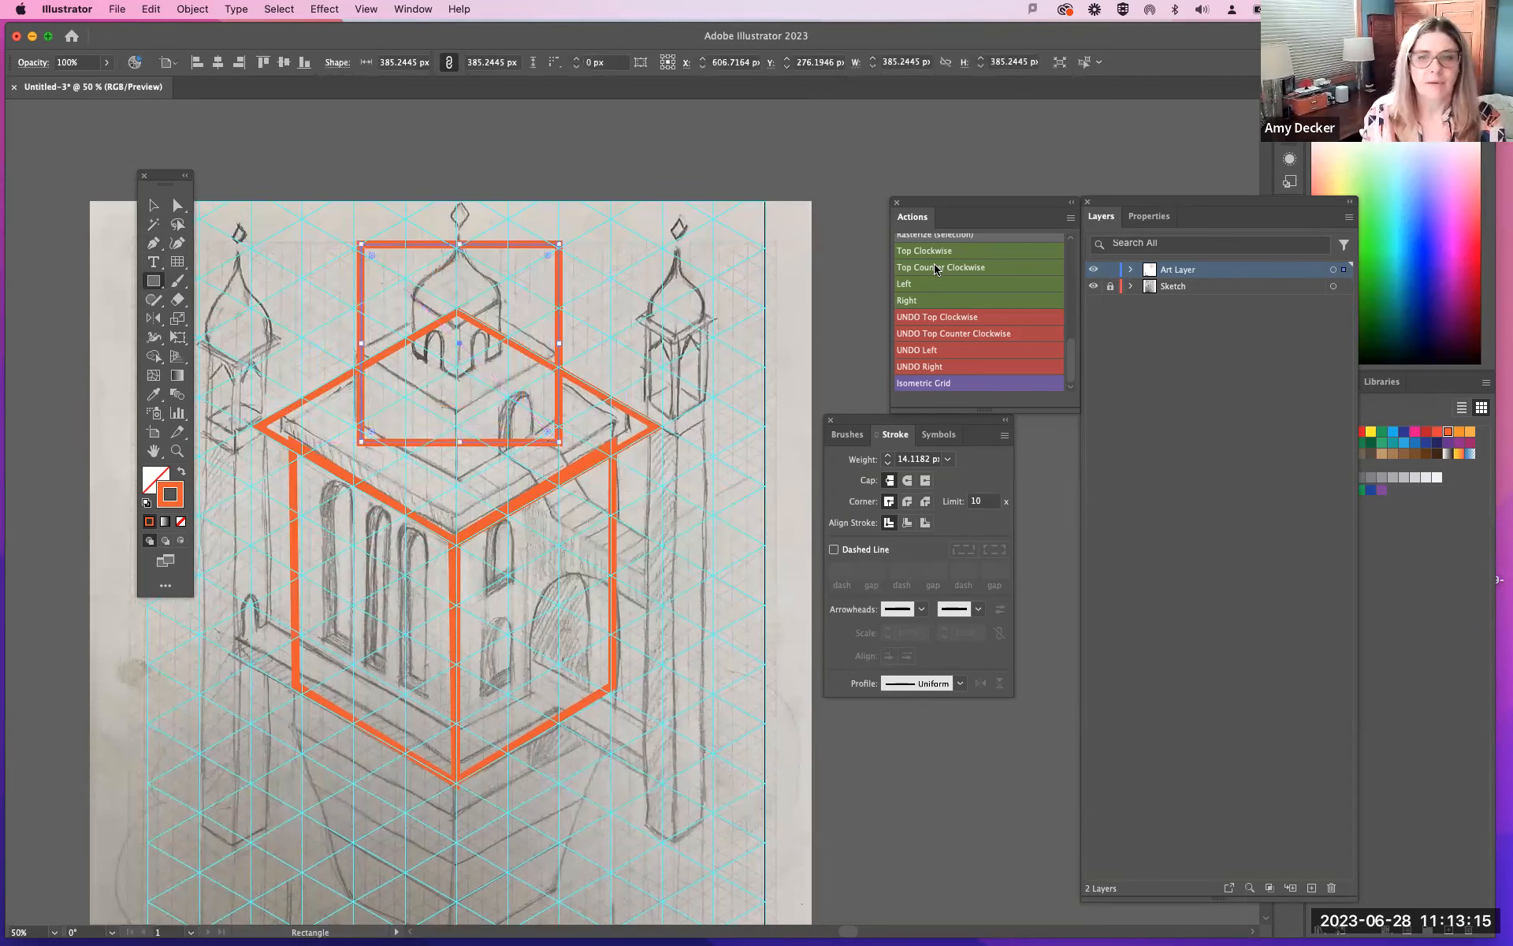
click(928, 252)
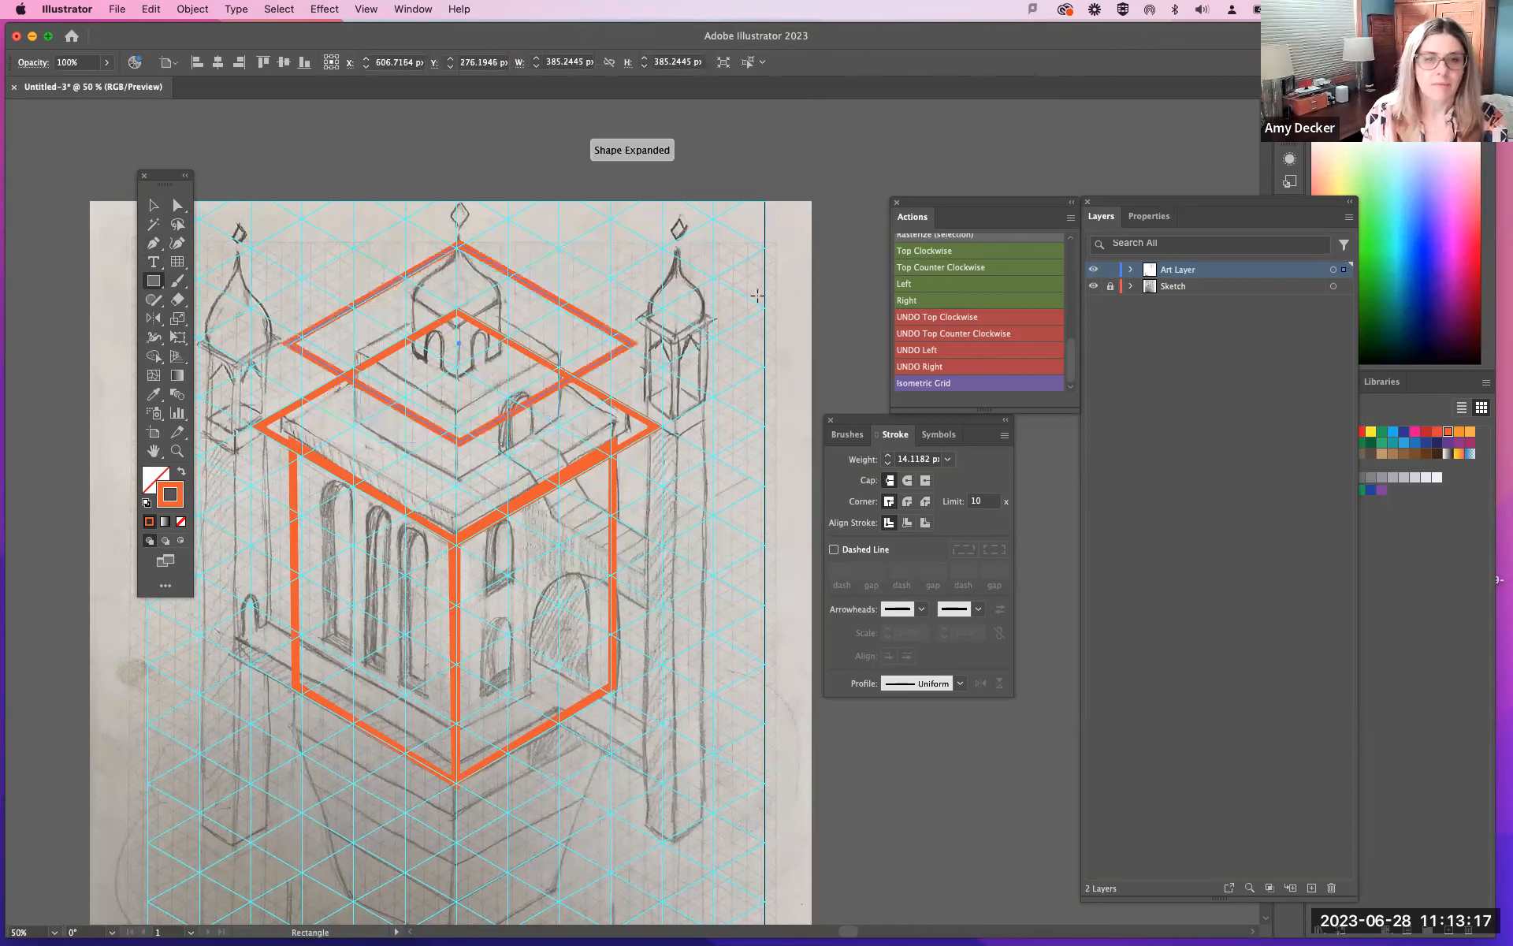
Step: Move the new diamond down onto the roof ledge, inside the larger roof diamond
click(148, 208)
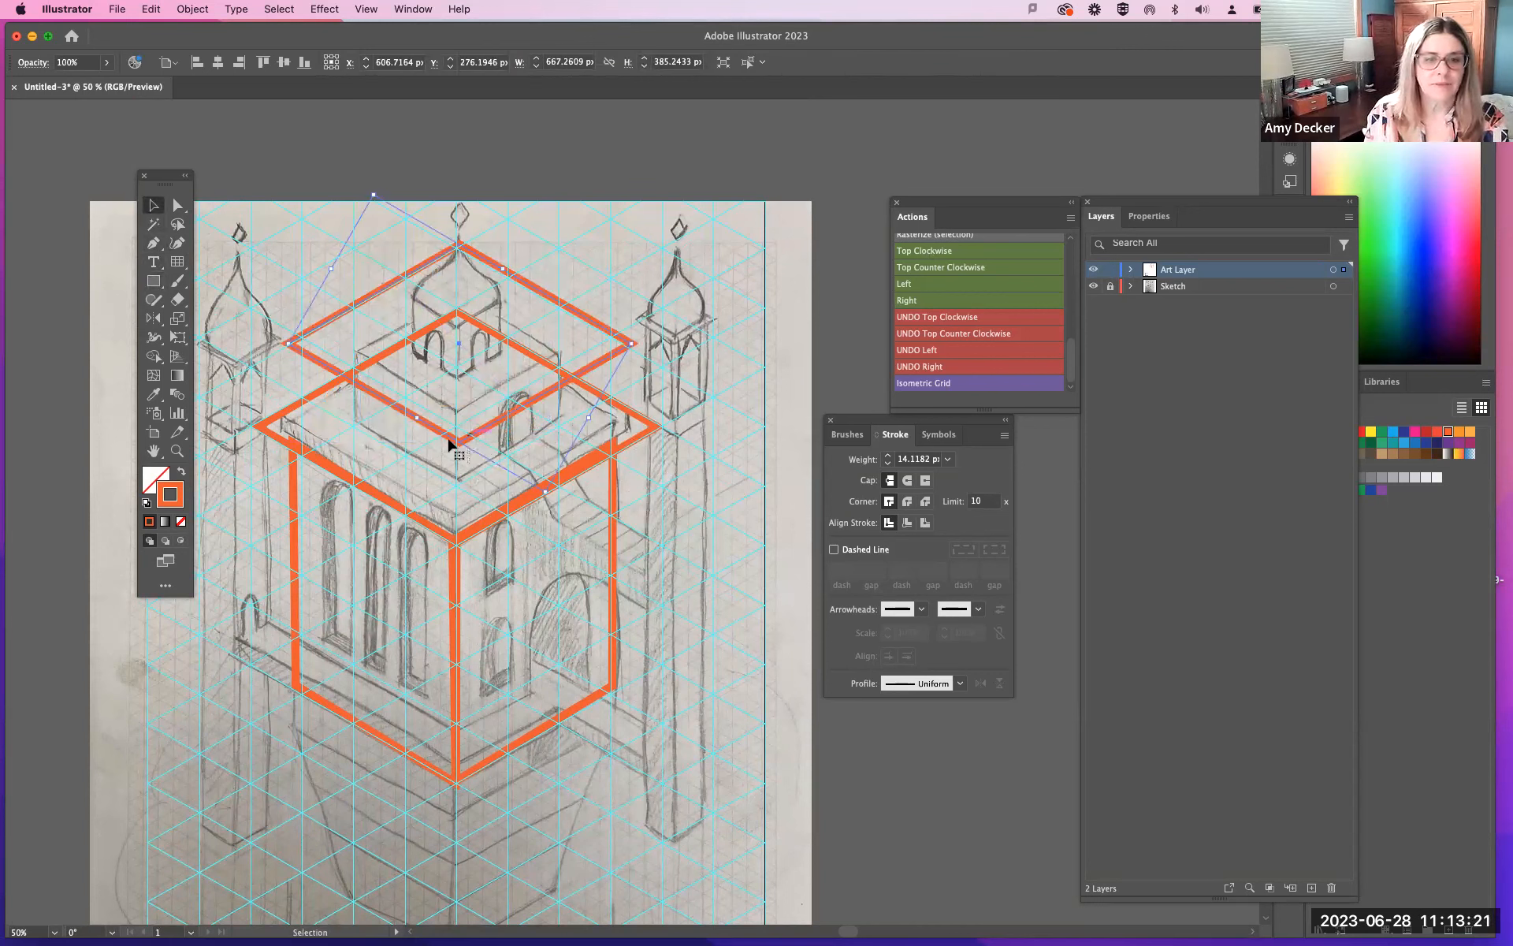
click(457, 437)
drag(458, 451, 455, 516)
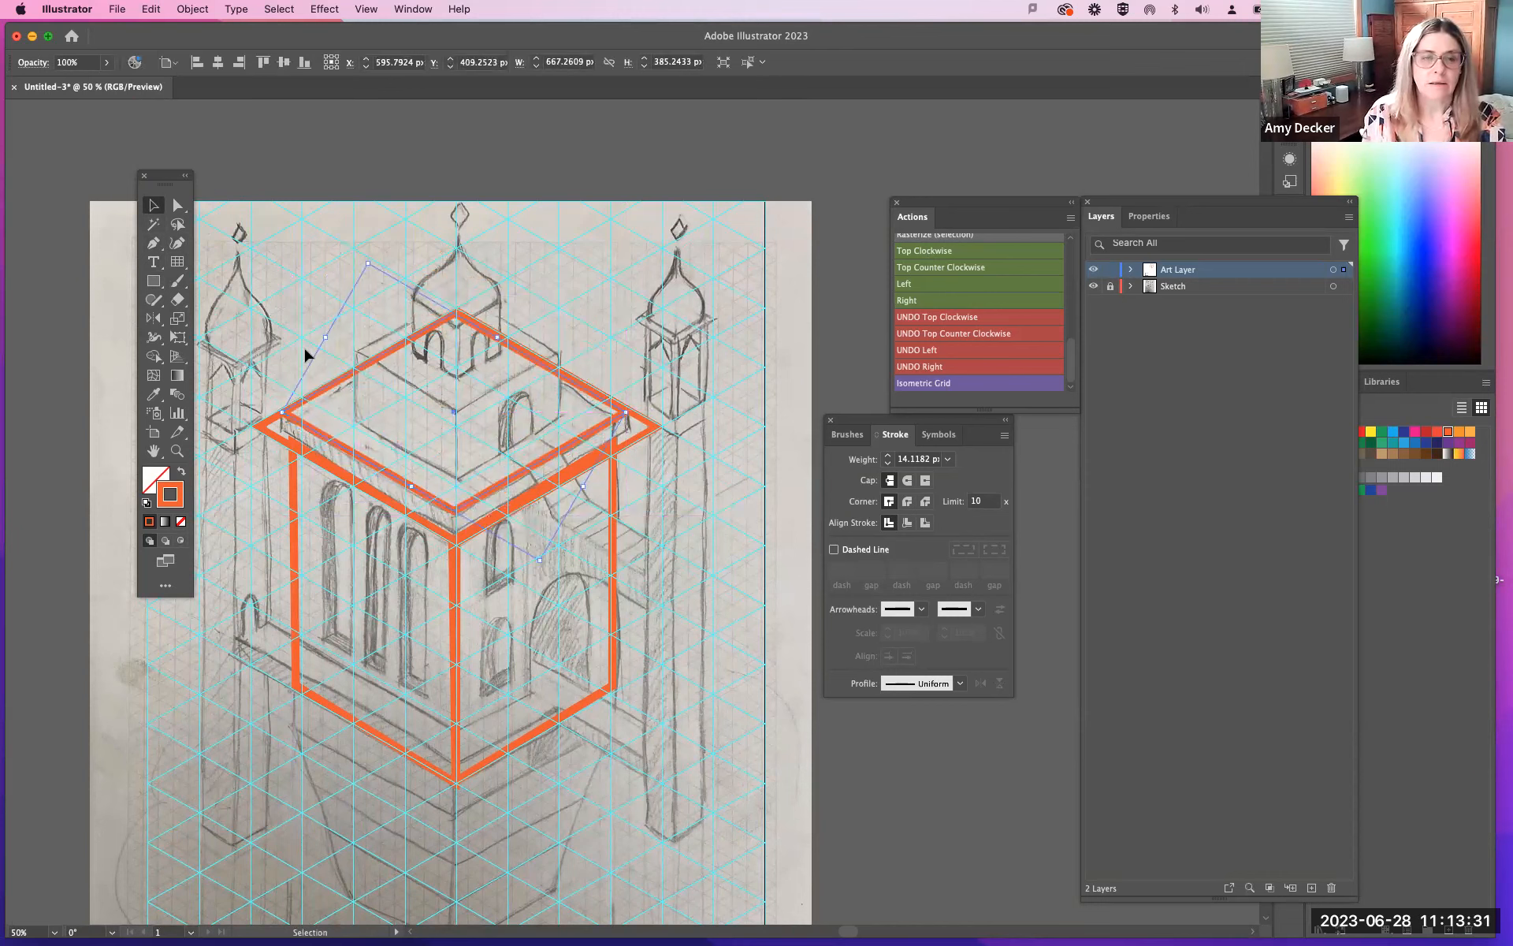
click(270, 315)
Step: Convert a new square of about 335 px over the dome with Top Clockwise and place a duplicate below it on the roof
click(153, 281)
drag(363, 239, 521, 390)
click(922, 251)
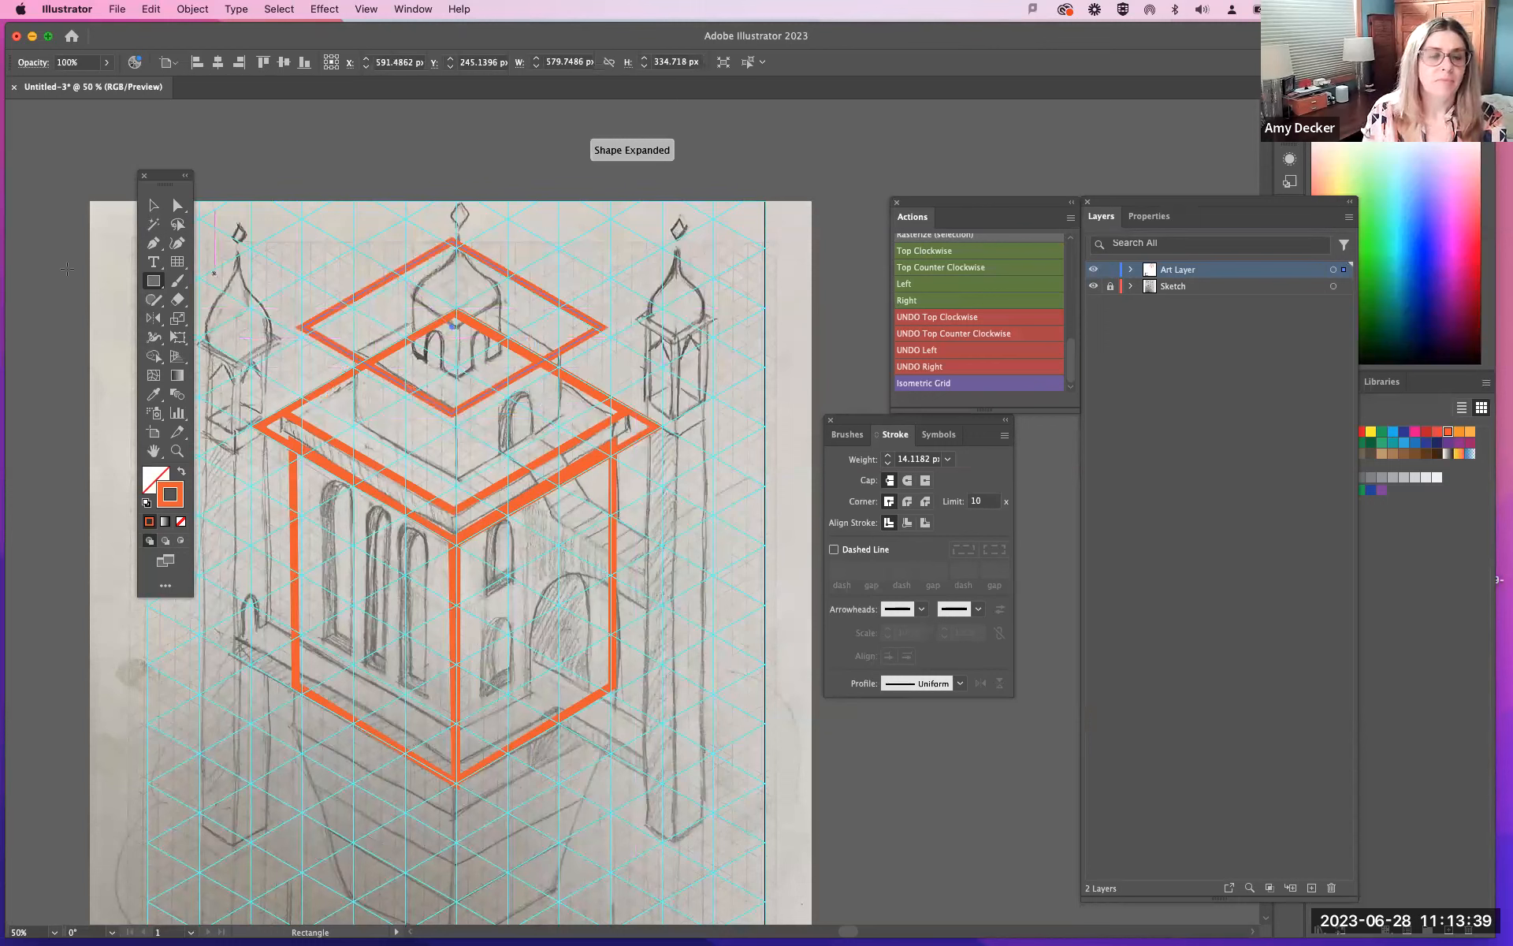
key(v)
mouse_move(480, 397)
mouse_down()
mouse_move(485, 467)
mouse_move(482, 401)
mouse_up()
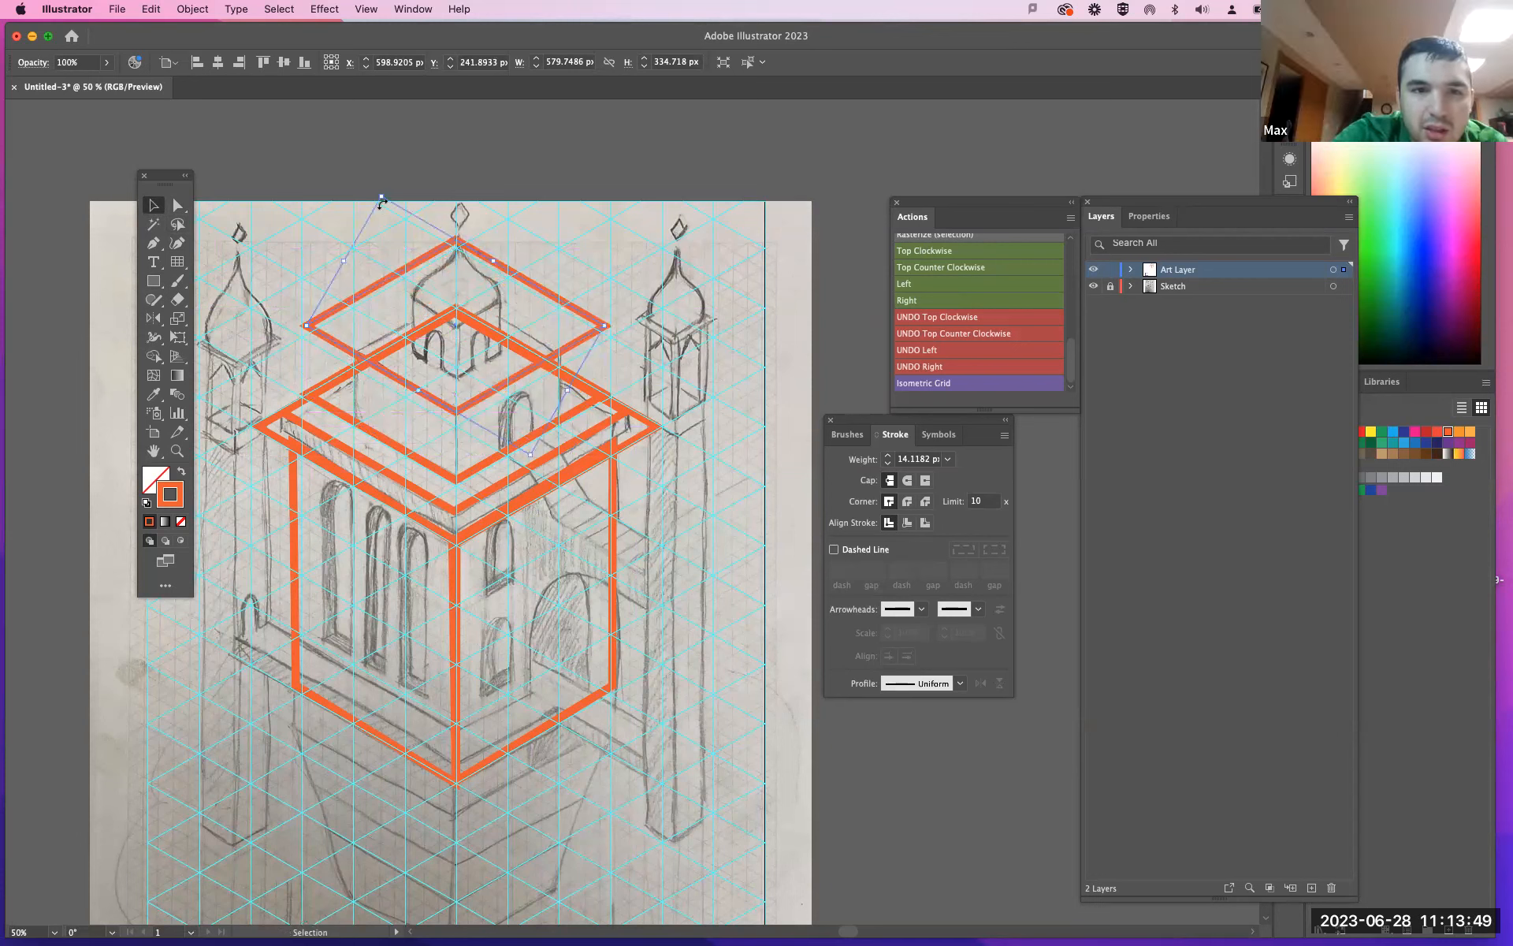
Step: Scale the upper diamond down to about 340 × 197 px and move it onto the middle of the roof
drag(381, 197, 383, 249)
drag(519, 402, 482, 324)
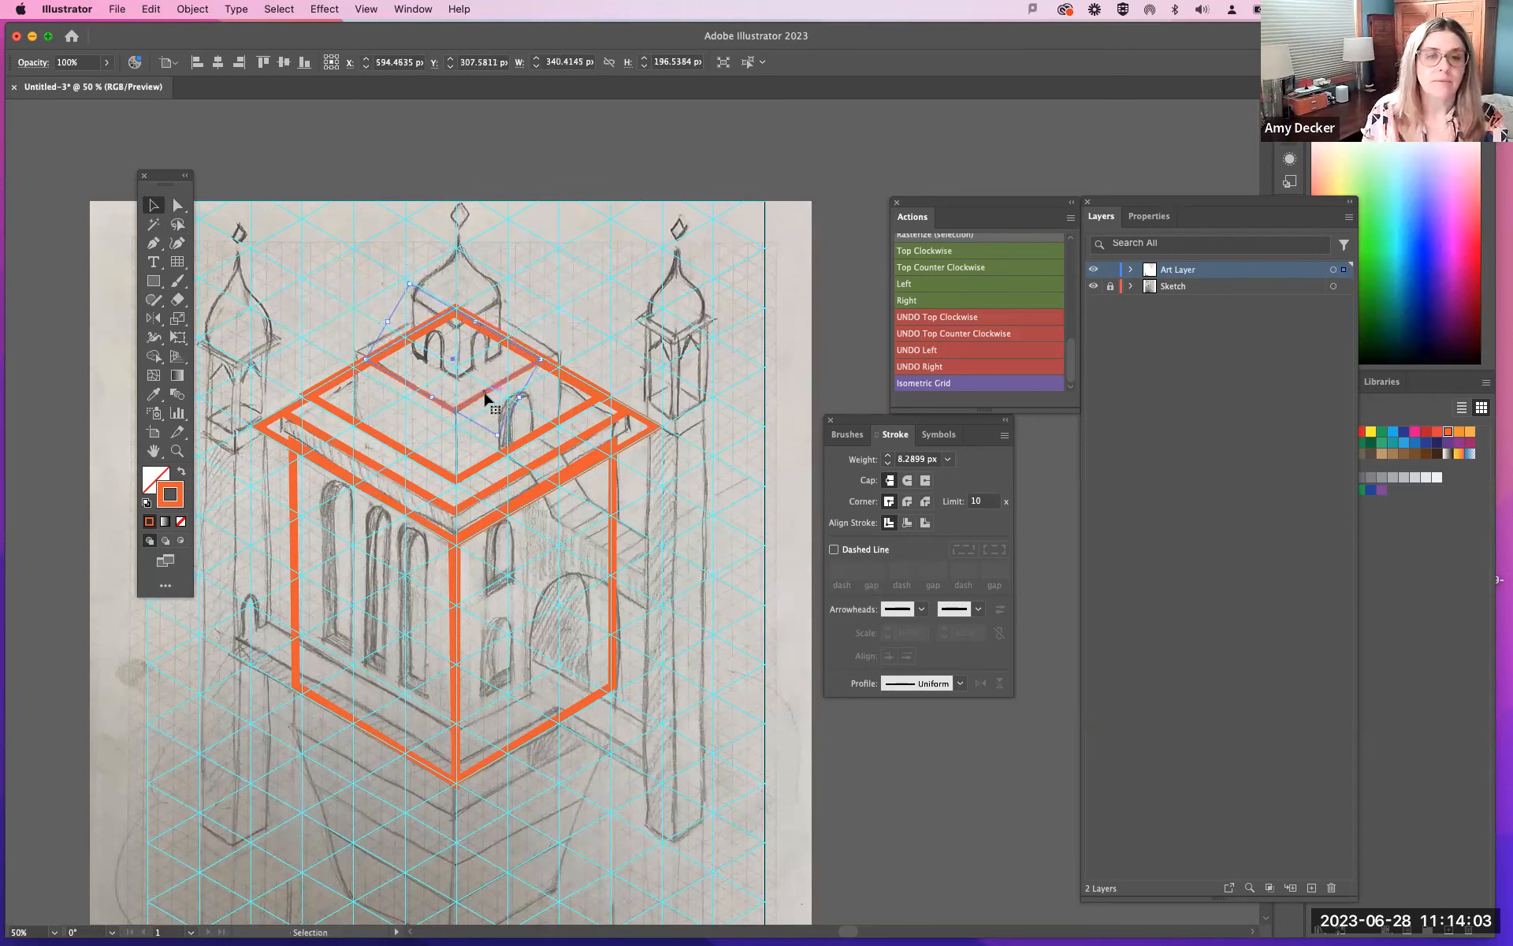
drag(486, 396, 492, 416)
key(Delete)
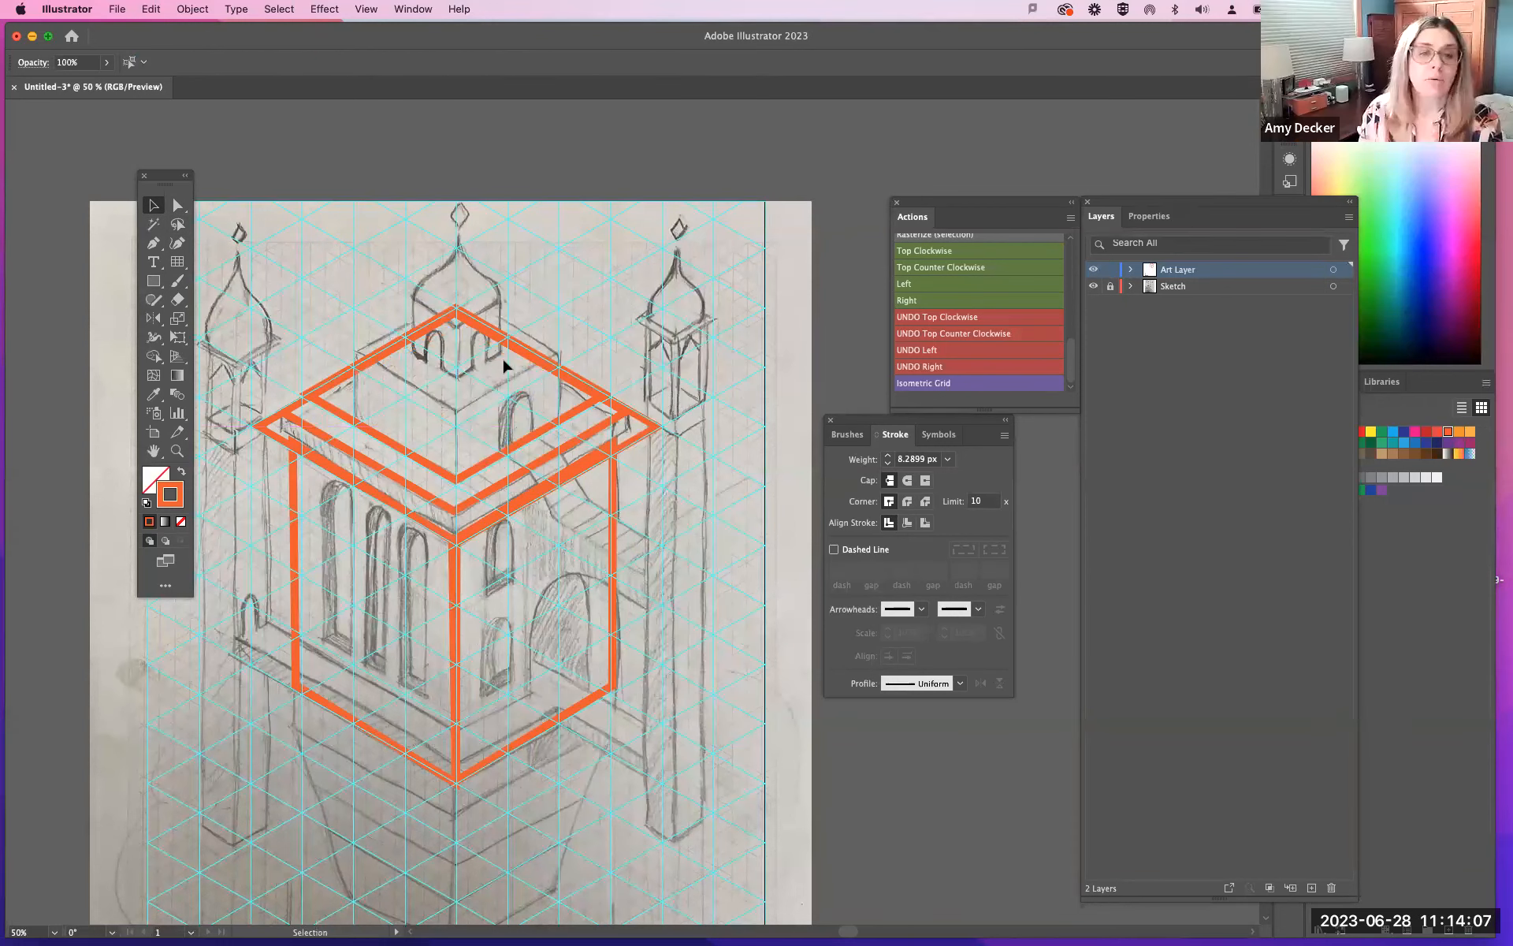
key(super+z)
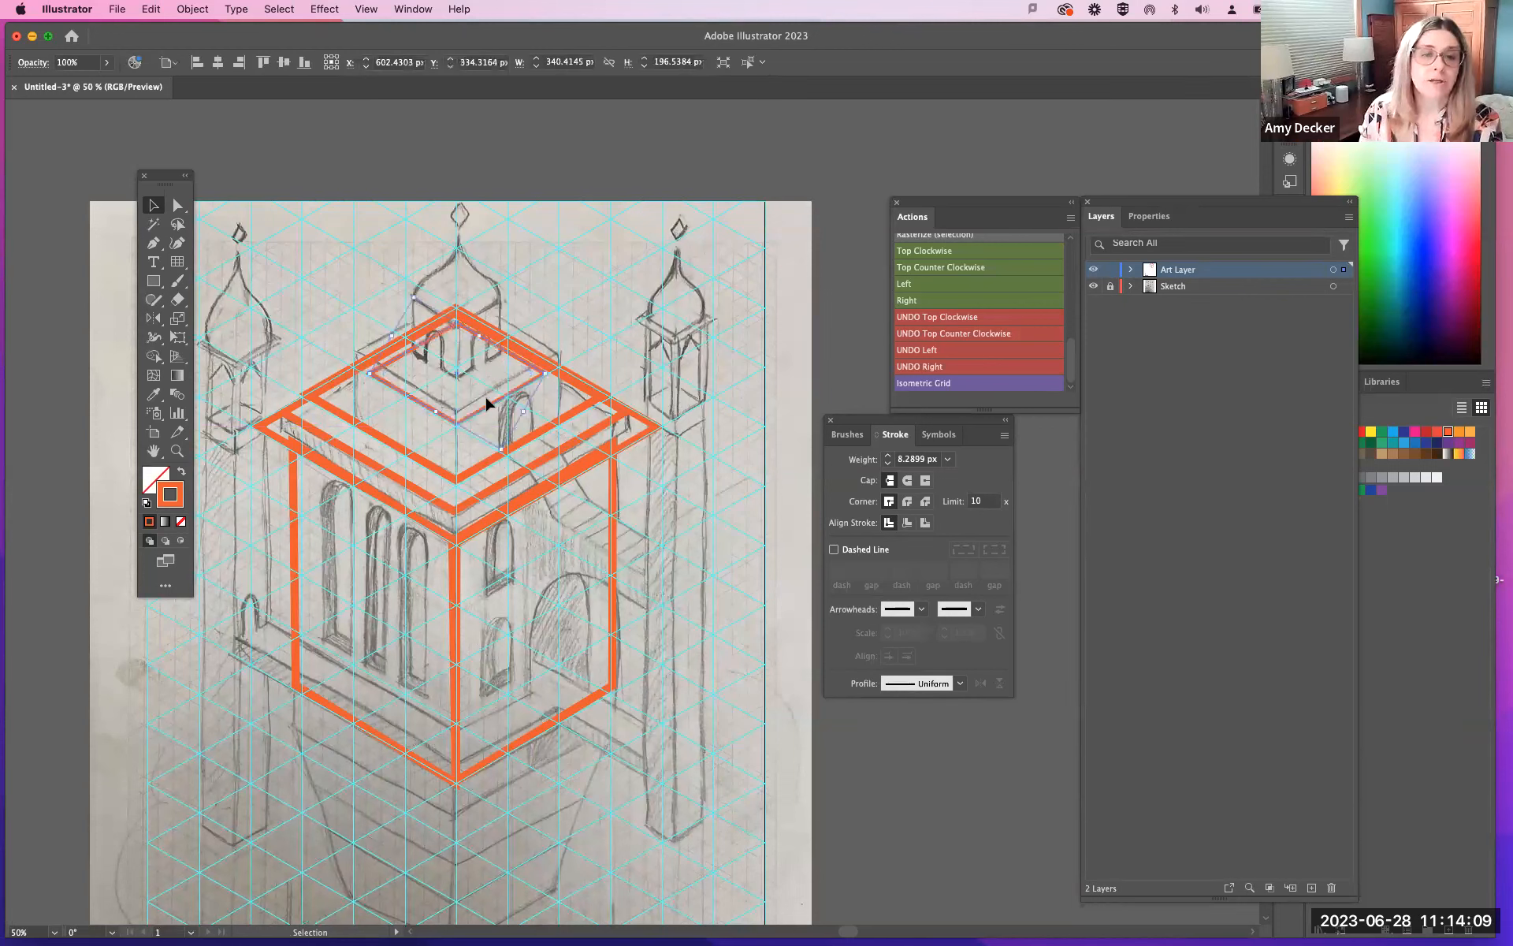
Step: Set the small roof diamond's stroke weight to 15 px and enlarge the diamond to about 349 × 203 px
click(912, 459)
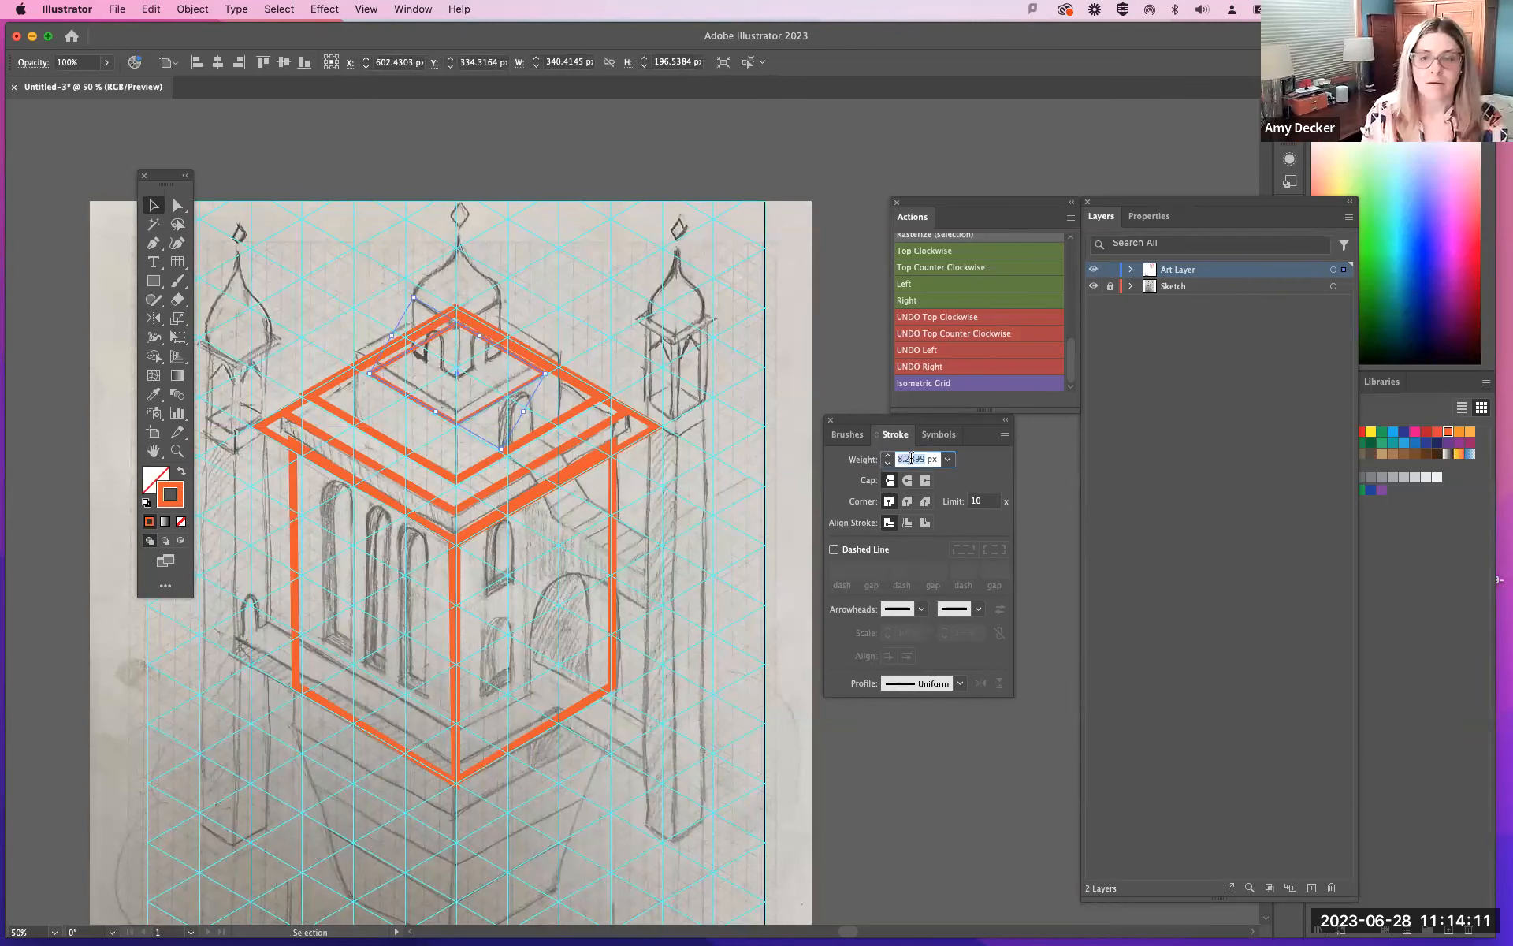
text(15)
key(Return)
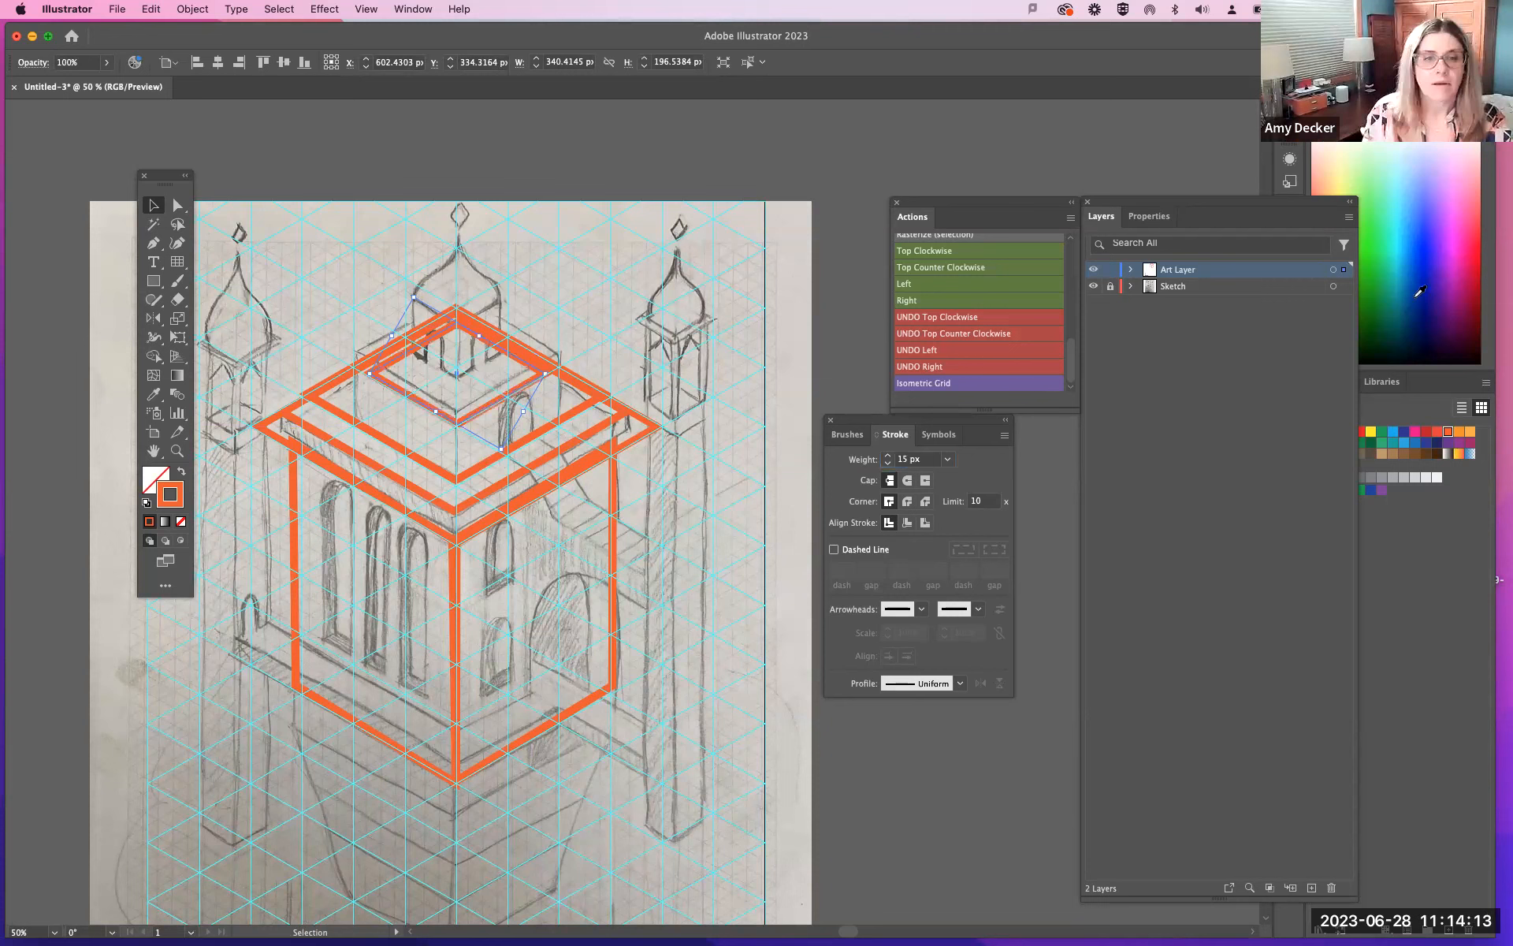
drag(414, 297, 414, 293)
Step: Reposition the small diamond on the roof grid and give it a 20 px stroke aligned to the inside
click(180, 470)
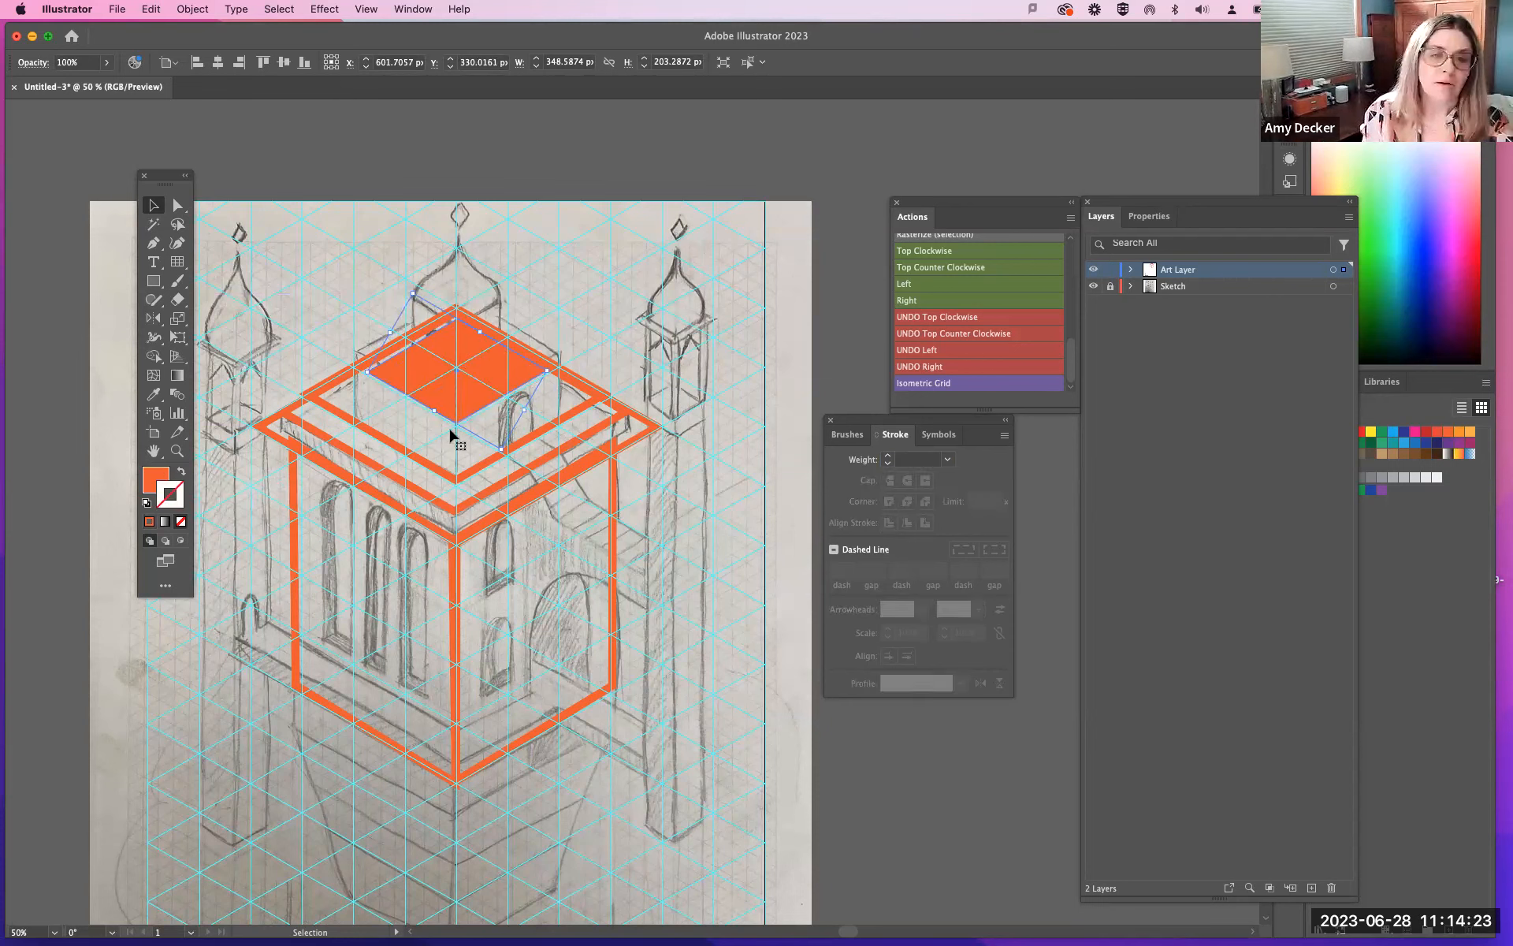
drag(483, 397, 476, 381)
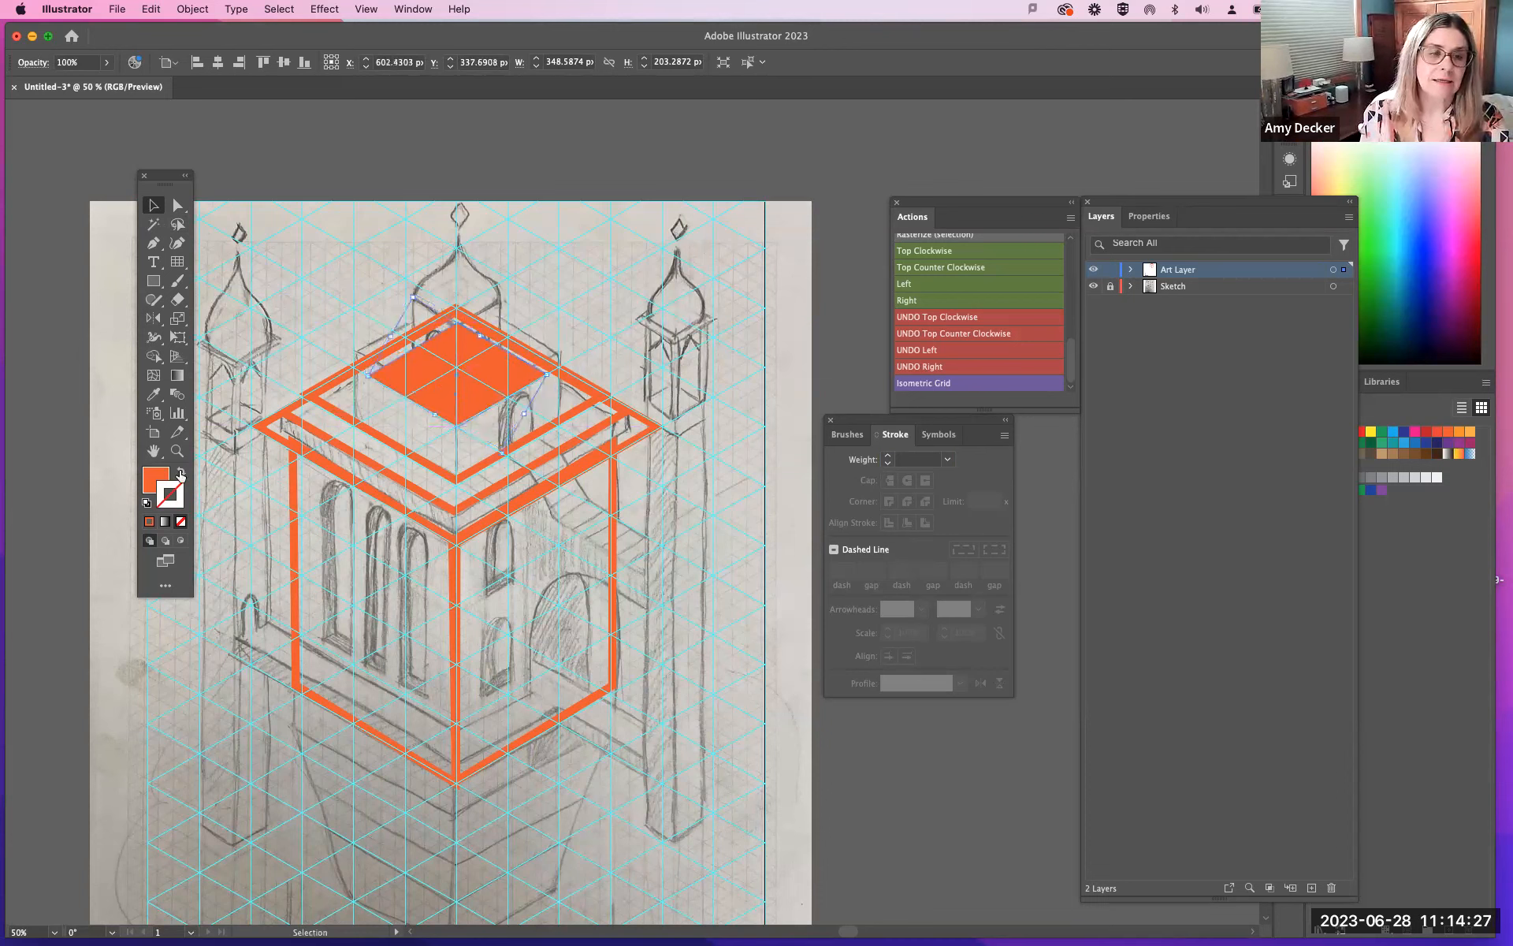
click(180, 472)
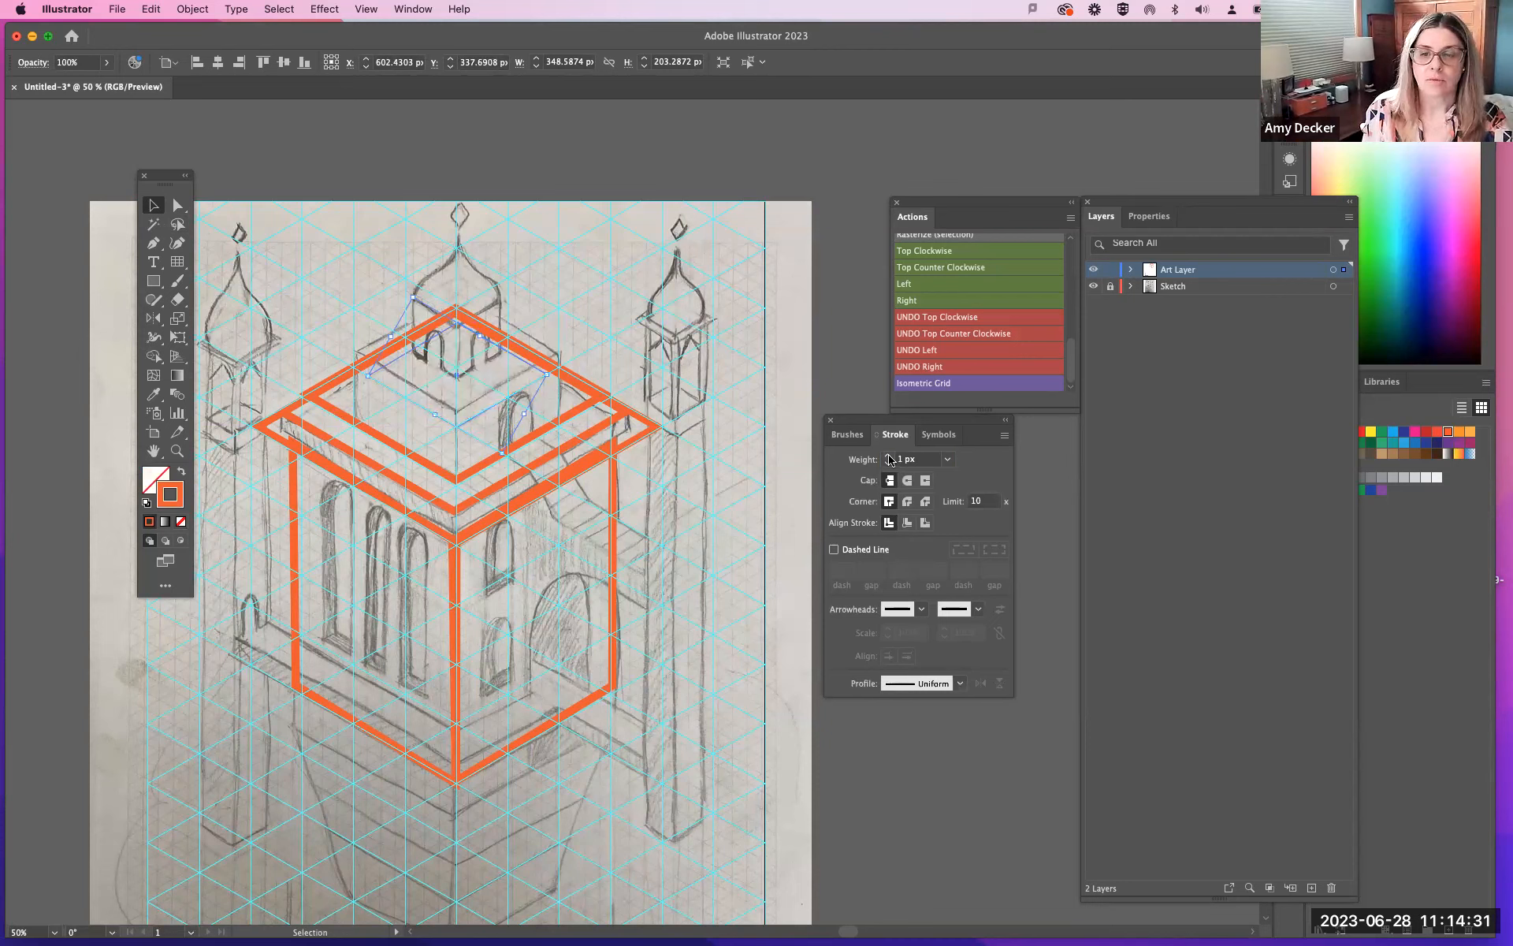
drag(889, 459, 890, 459)
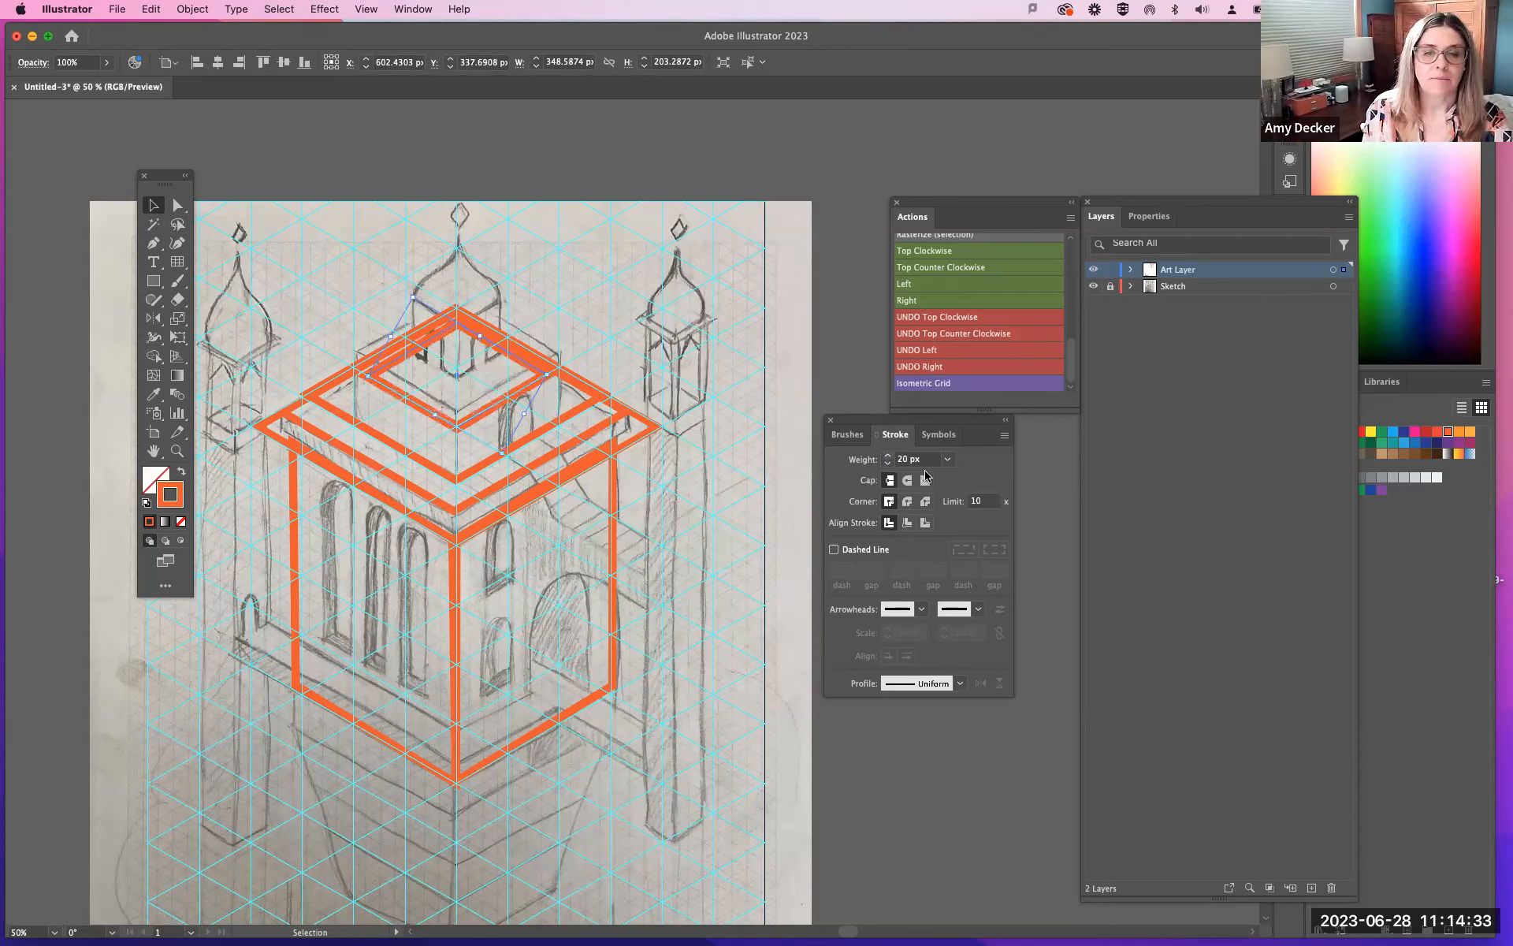
click(908, 523)
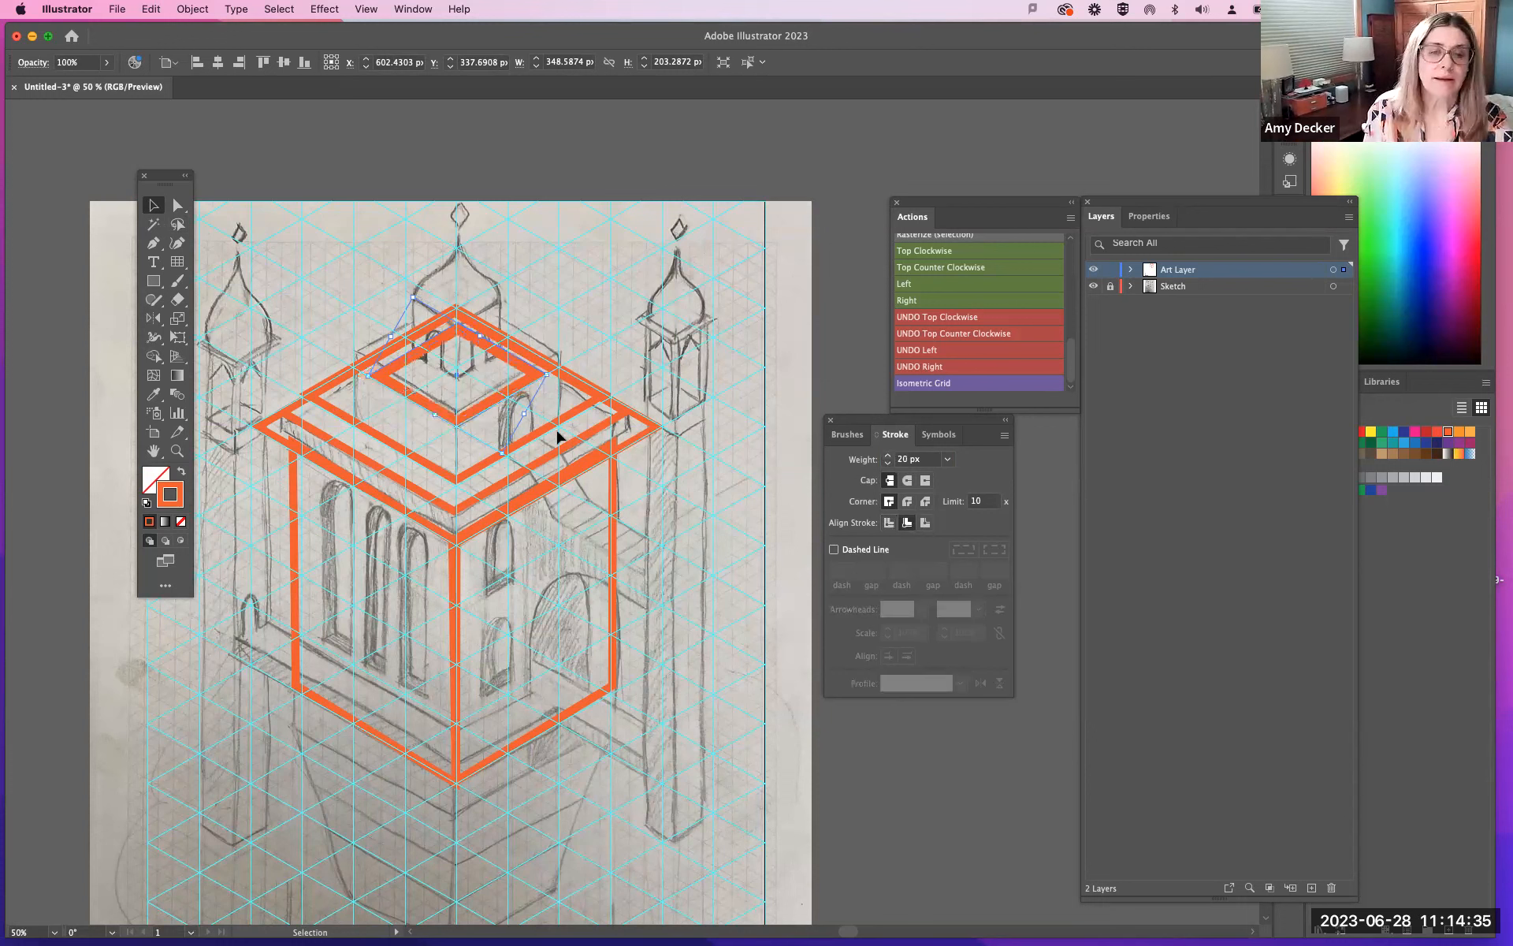
Step: Align the strokes of the two larger roof diamonds and the right wall plane to the inside
click(552, 432)
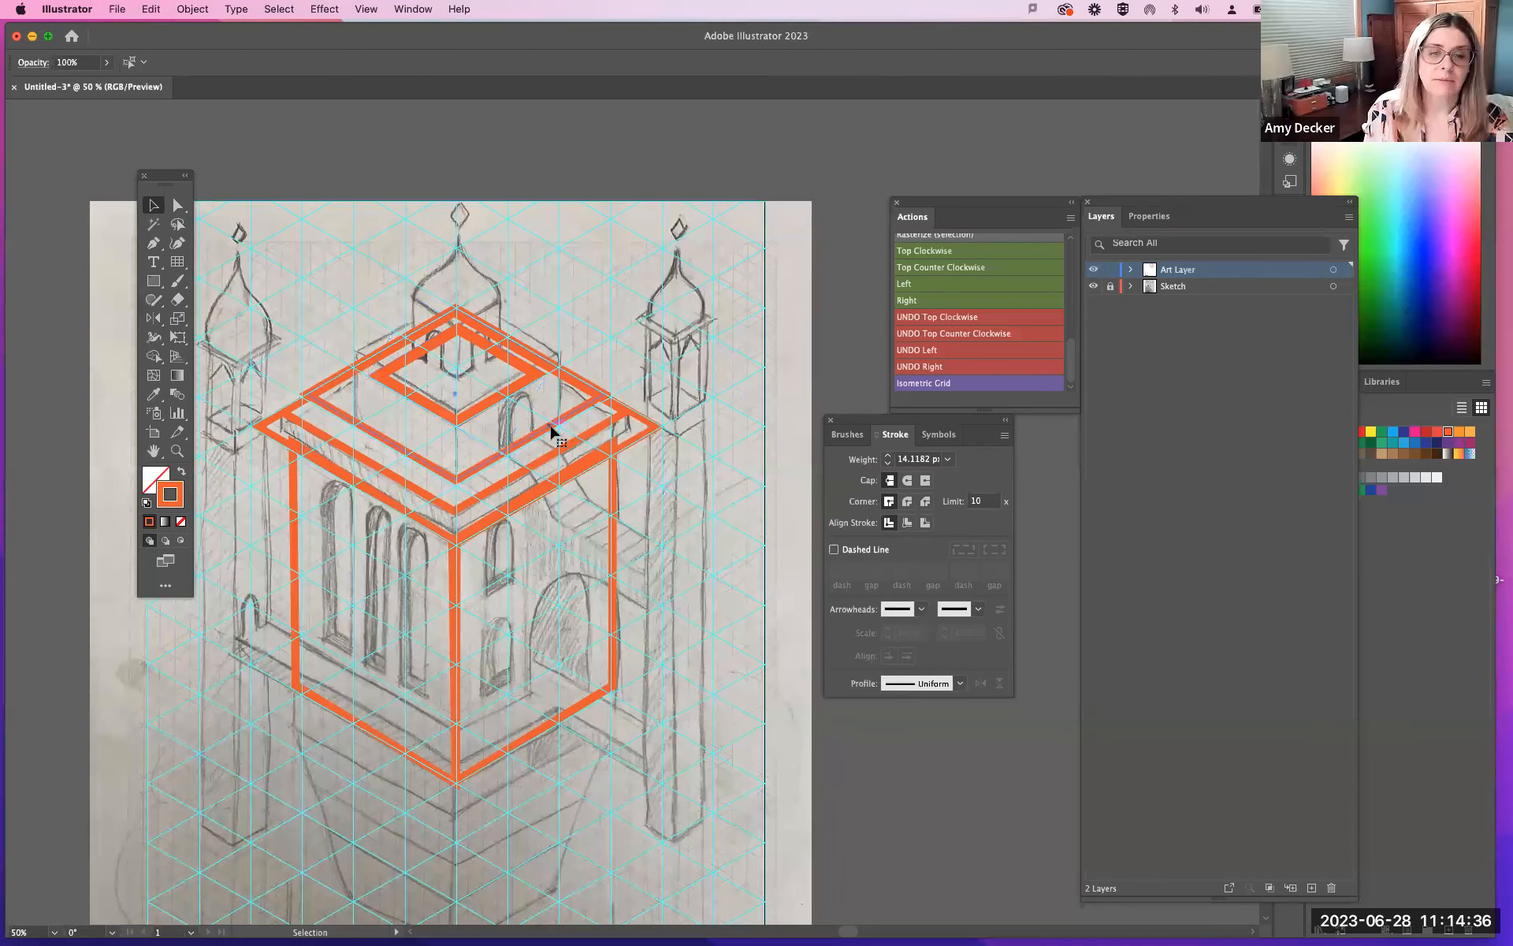
click(890, 522)
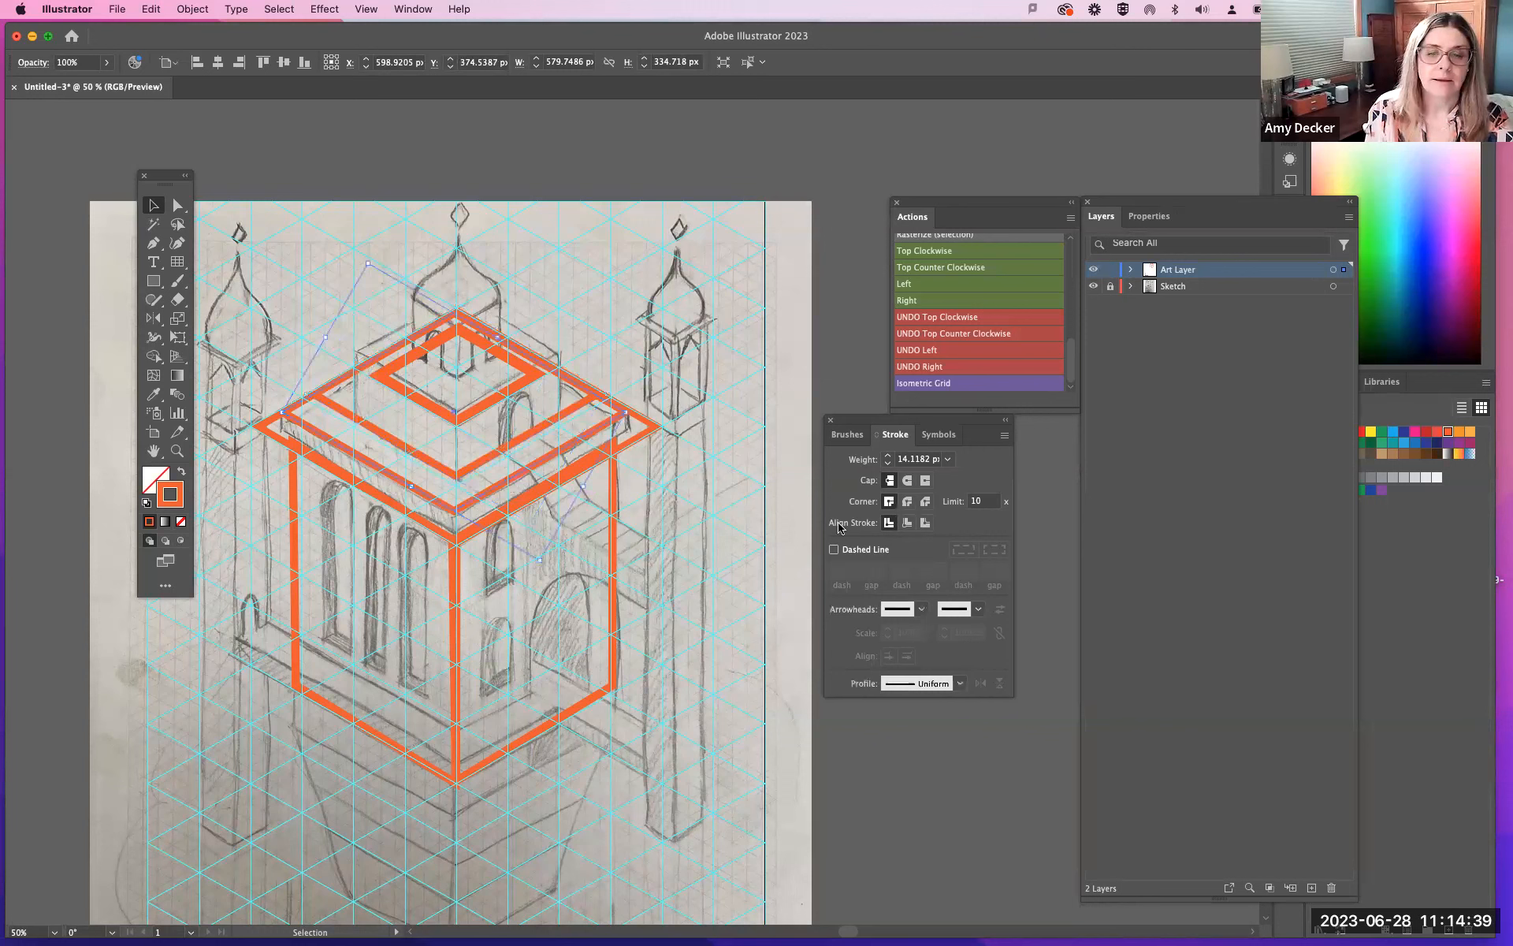
click(513, 511)
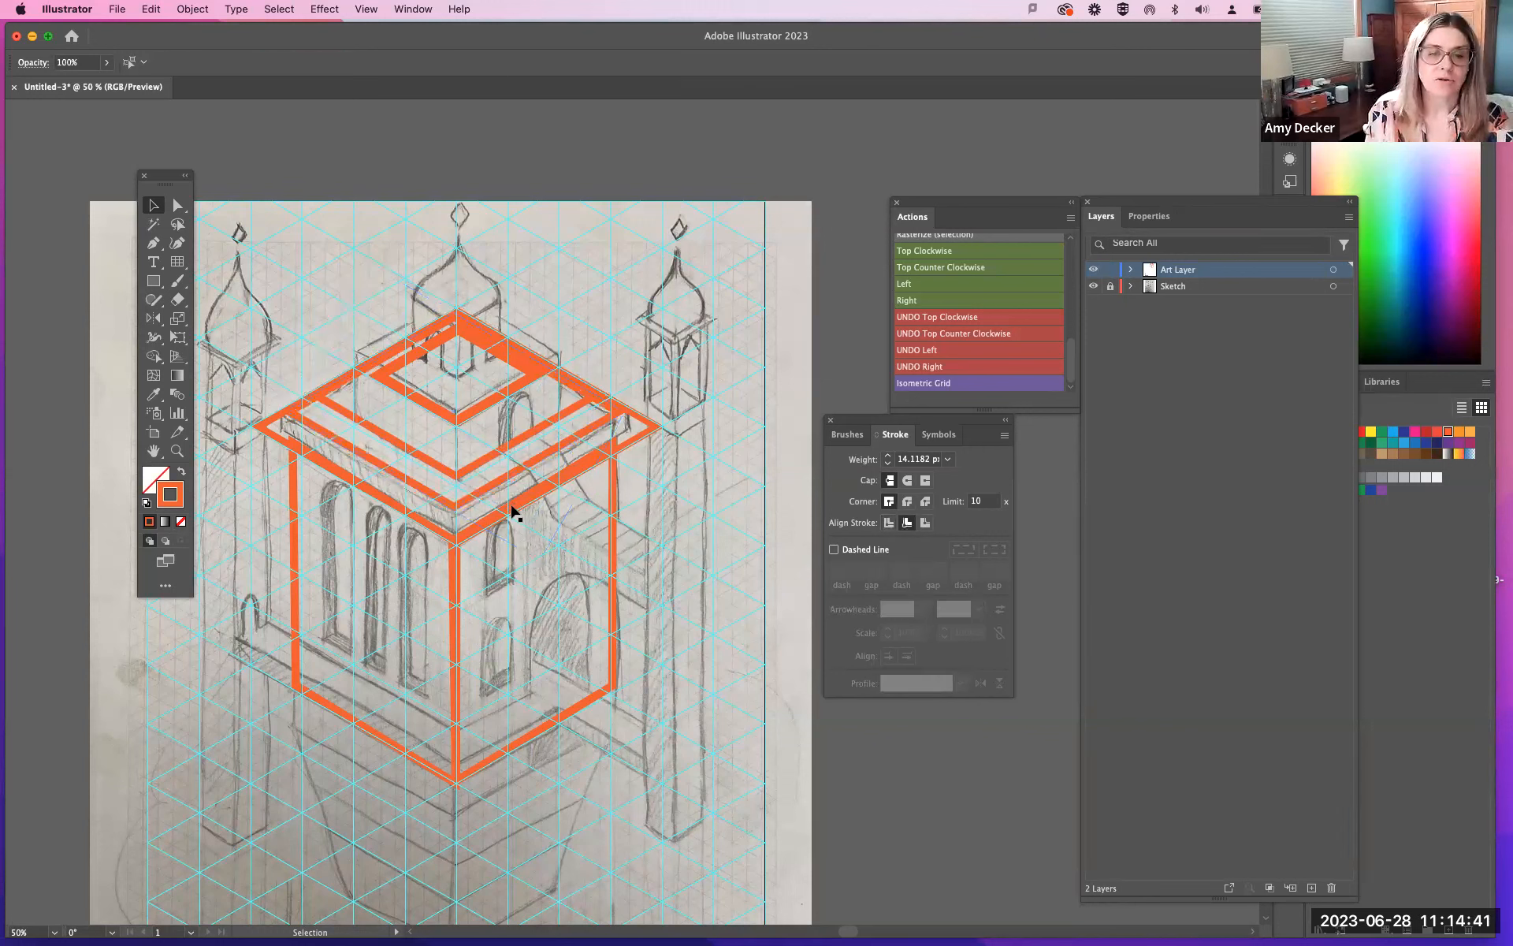
click(907, 523)
click(631, 433)
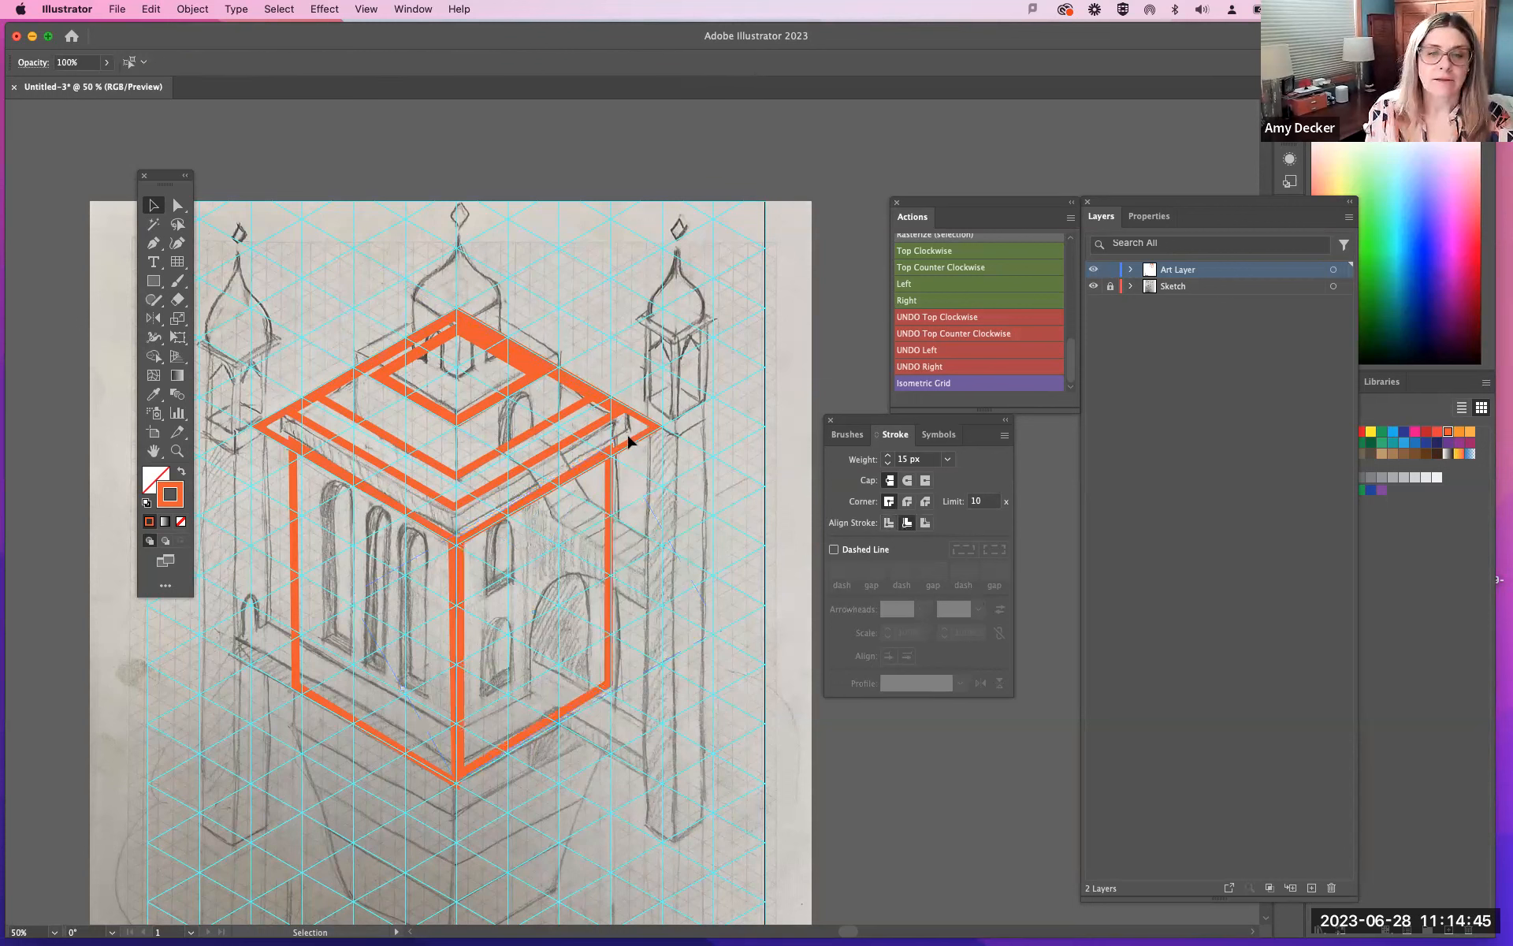
click(907, 523)
click(907, 524)
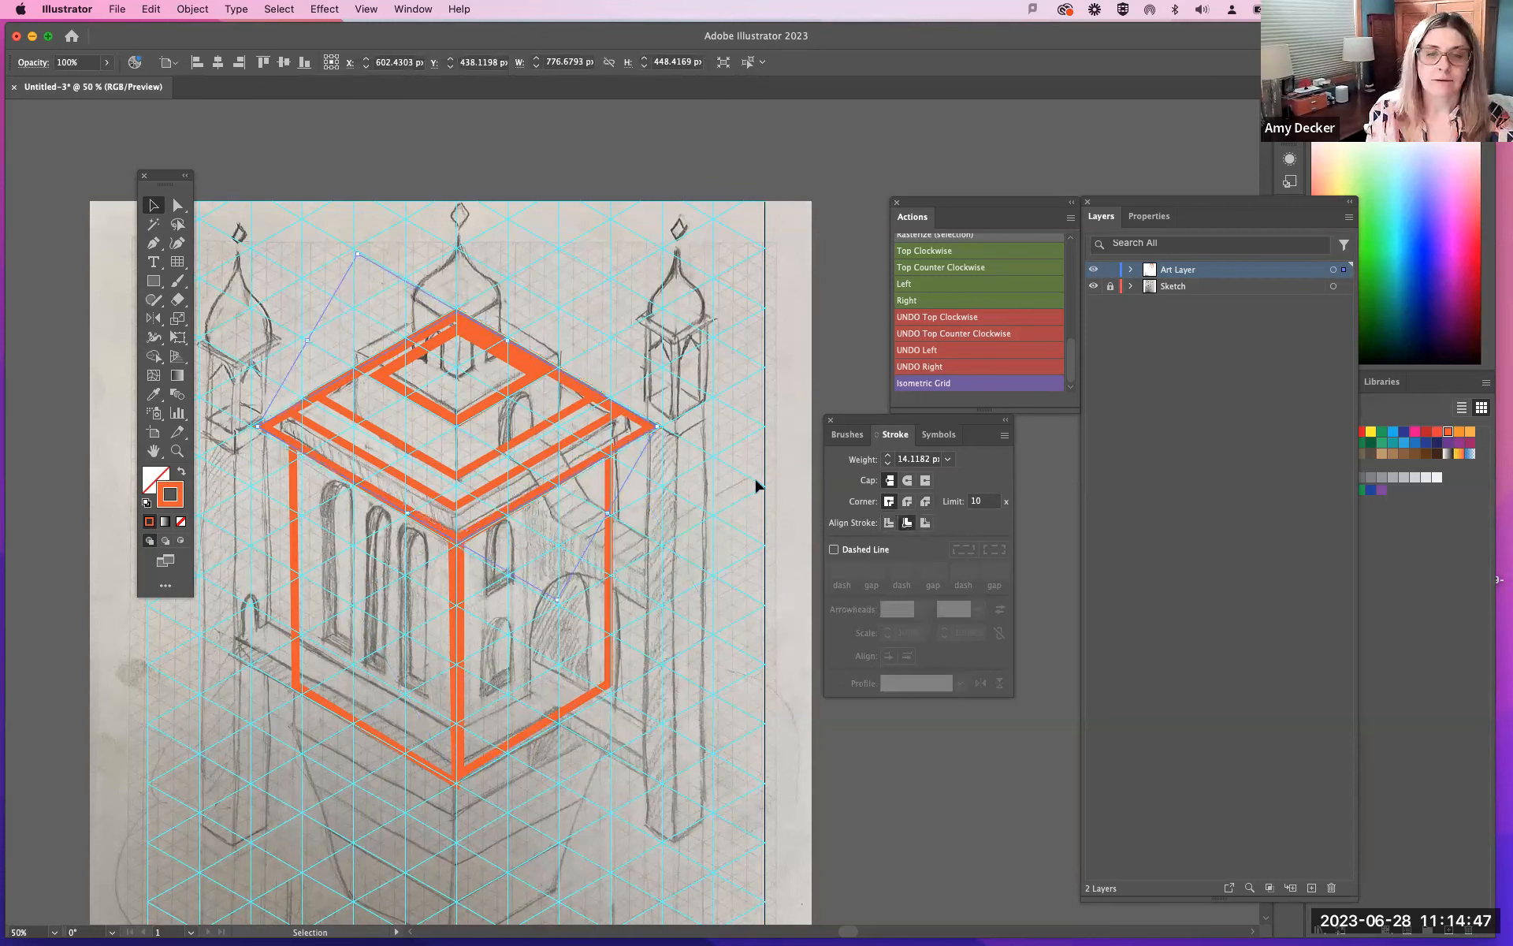
Step: Align the left wall plane's stroke to the inside and move the plane against the right wall's edge
click(291, 489)
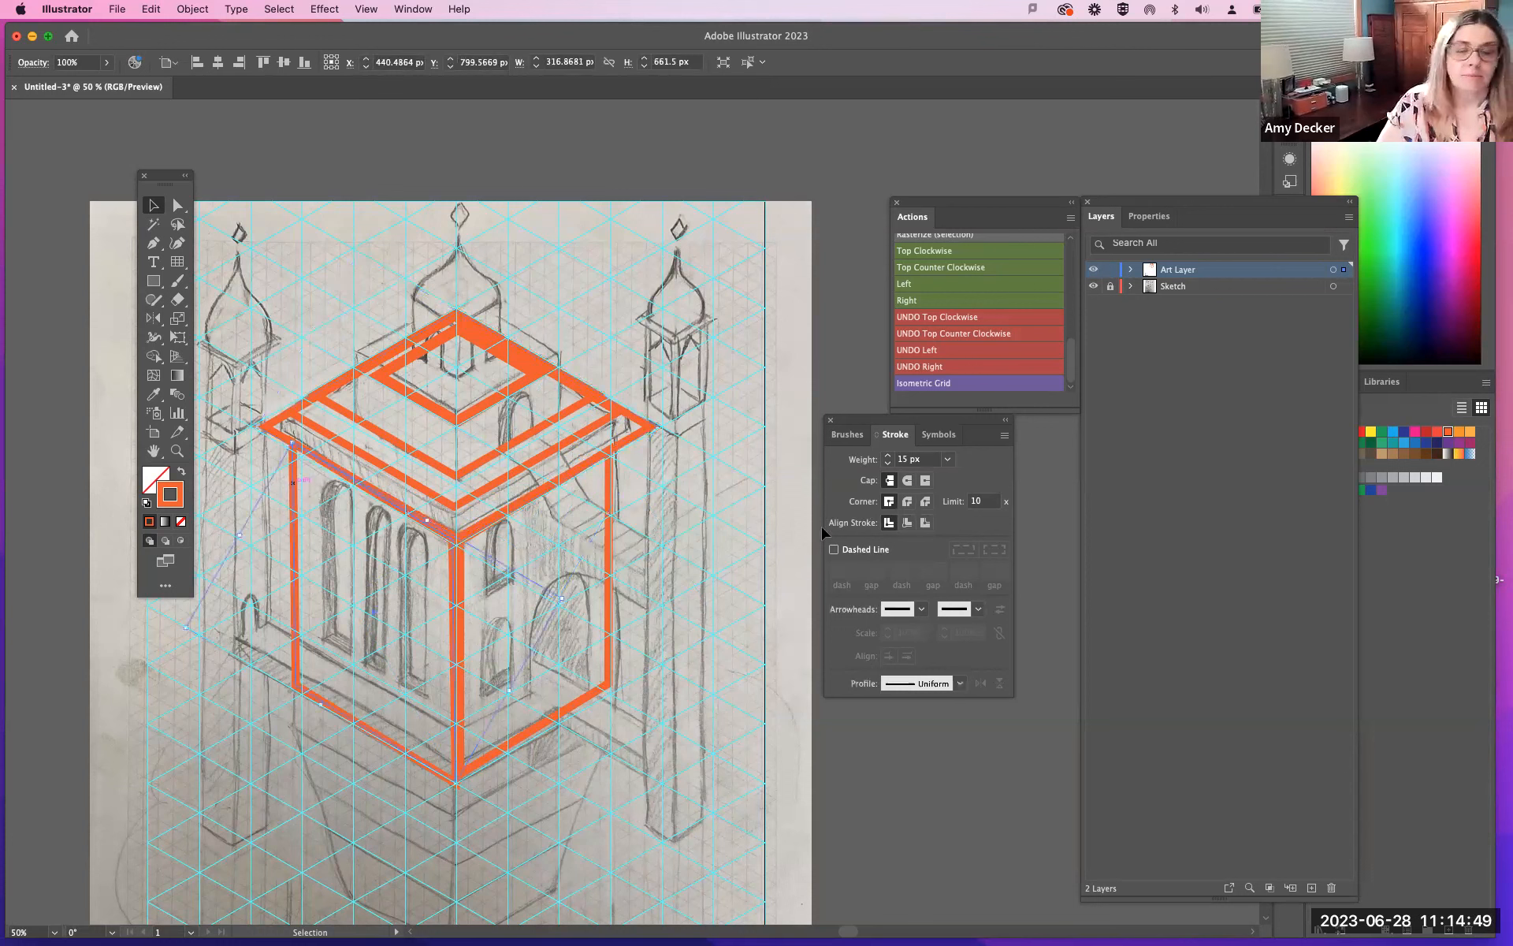
click(907, 523)
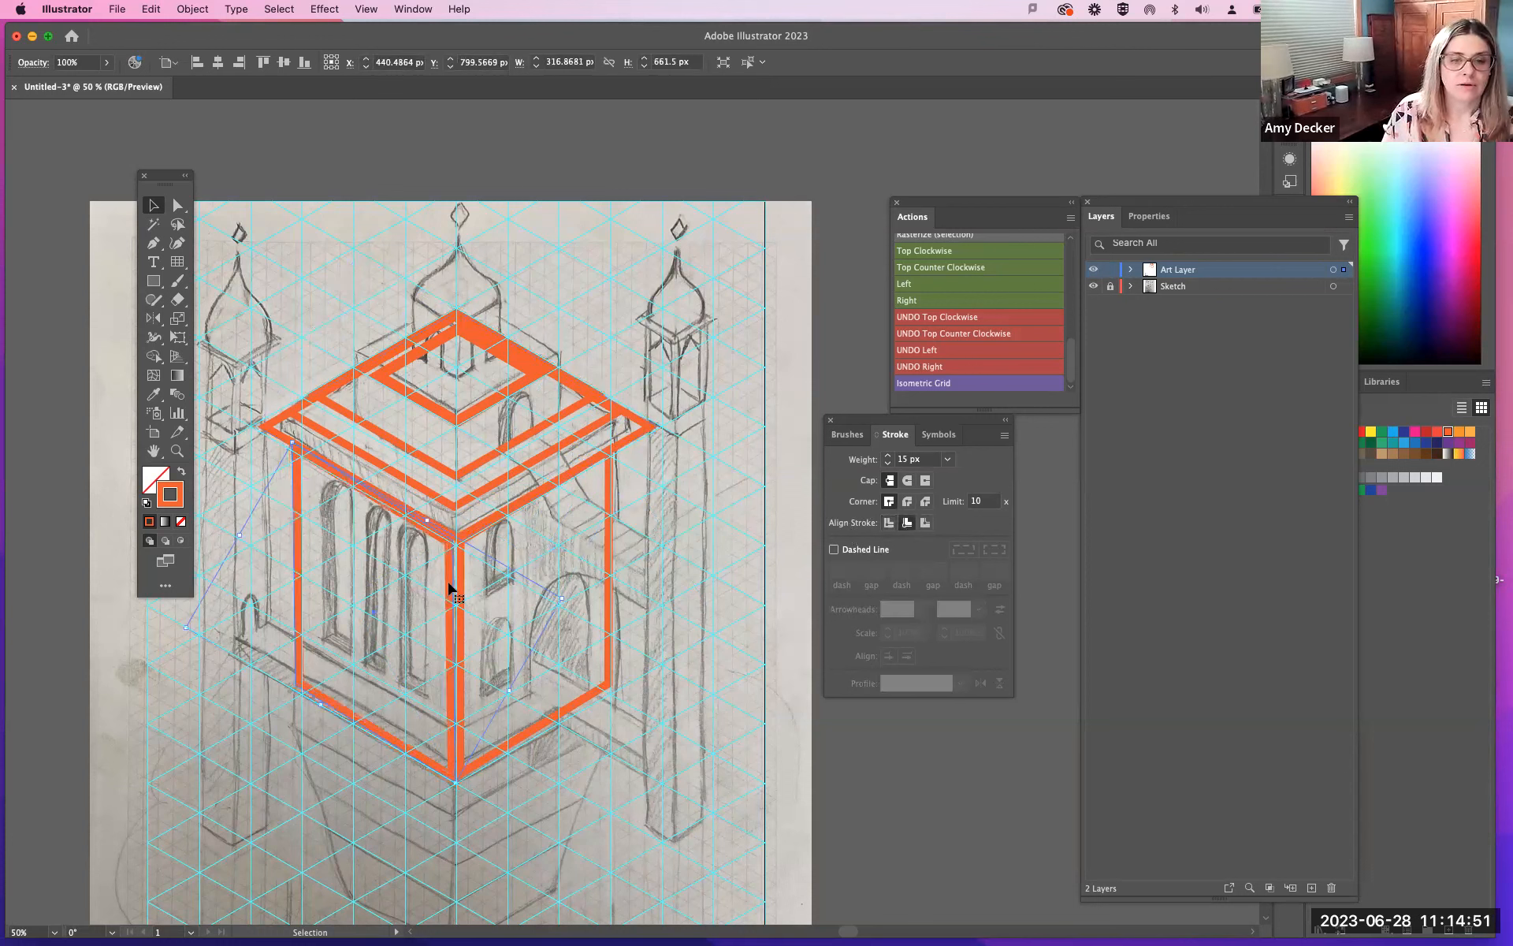
drag(444, 586, 460, 595)
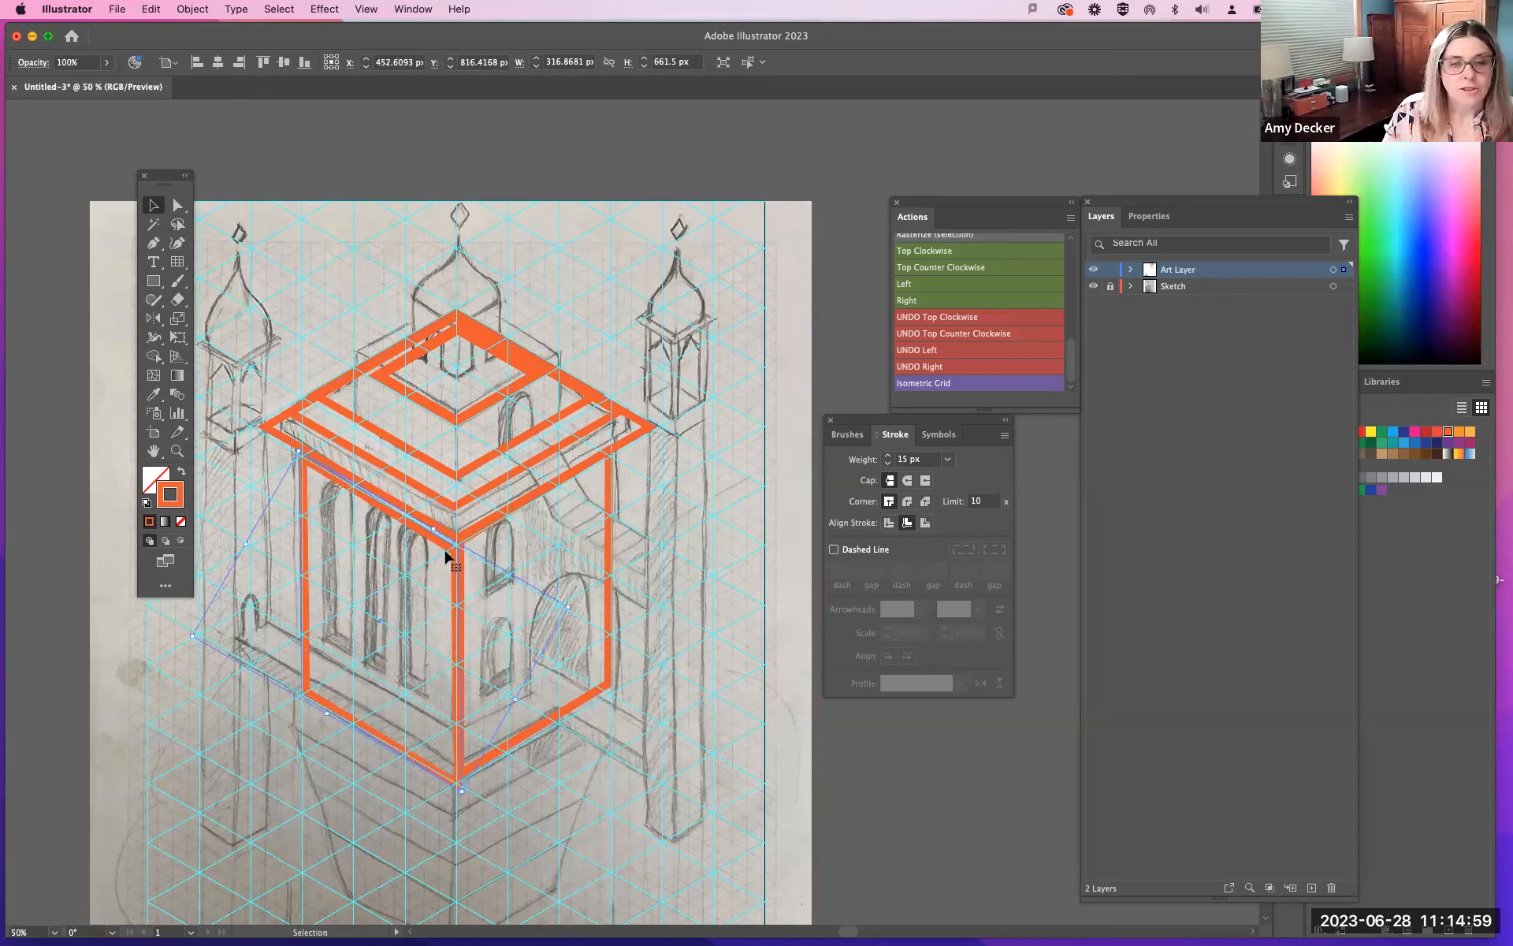
drag(445, 541, 442, 541)
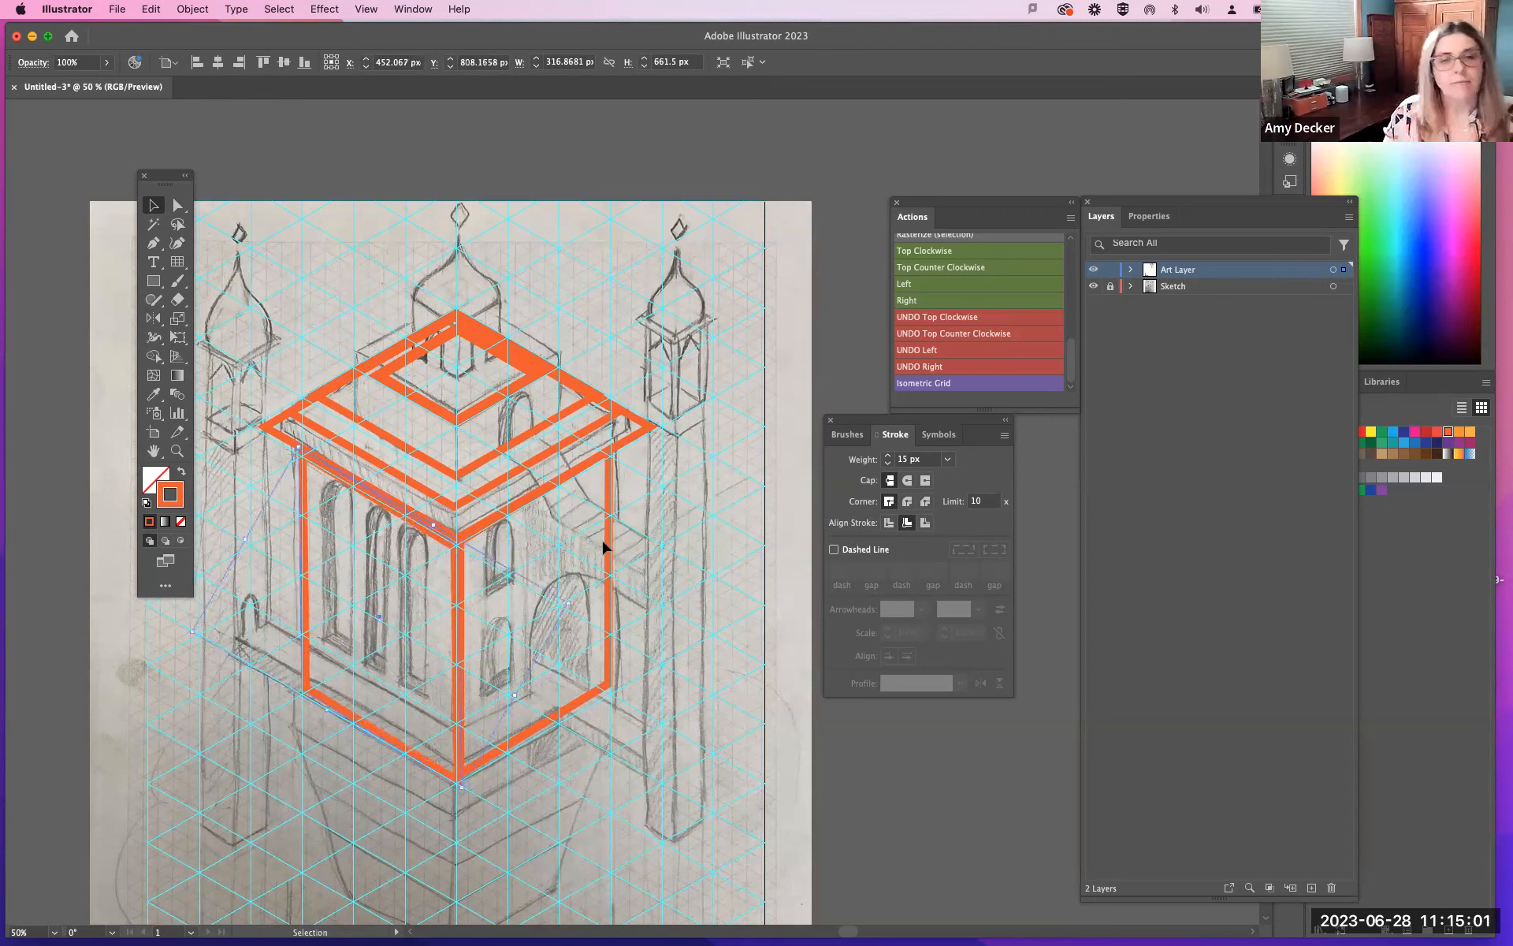
Step: Move the small diamond up to the base of the central dome and enlarge it to about 408 × 237 px
click(433, 344)
drag(433, 345, 419, 322)
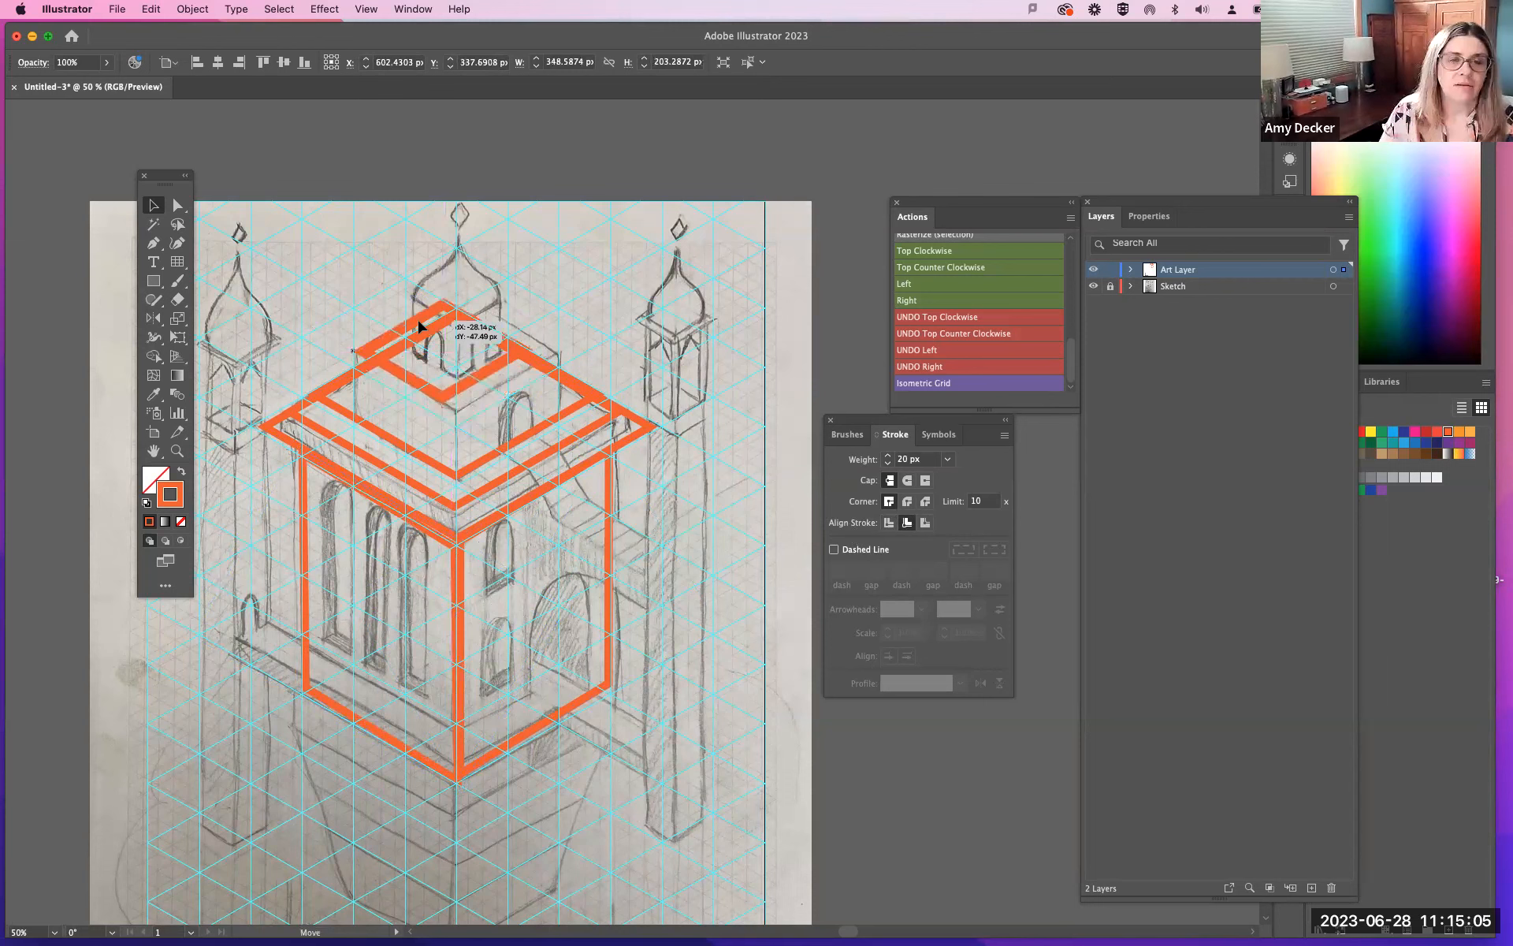
drag(448, 397, 449, 397)
drag(534, 348, 565, 351)
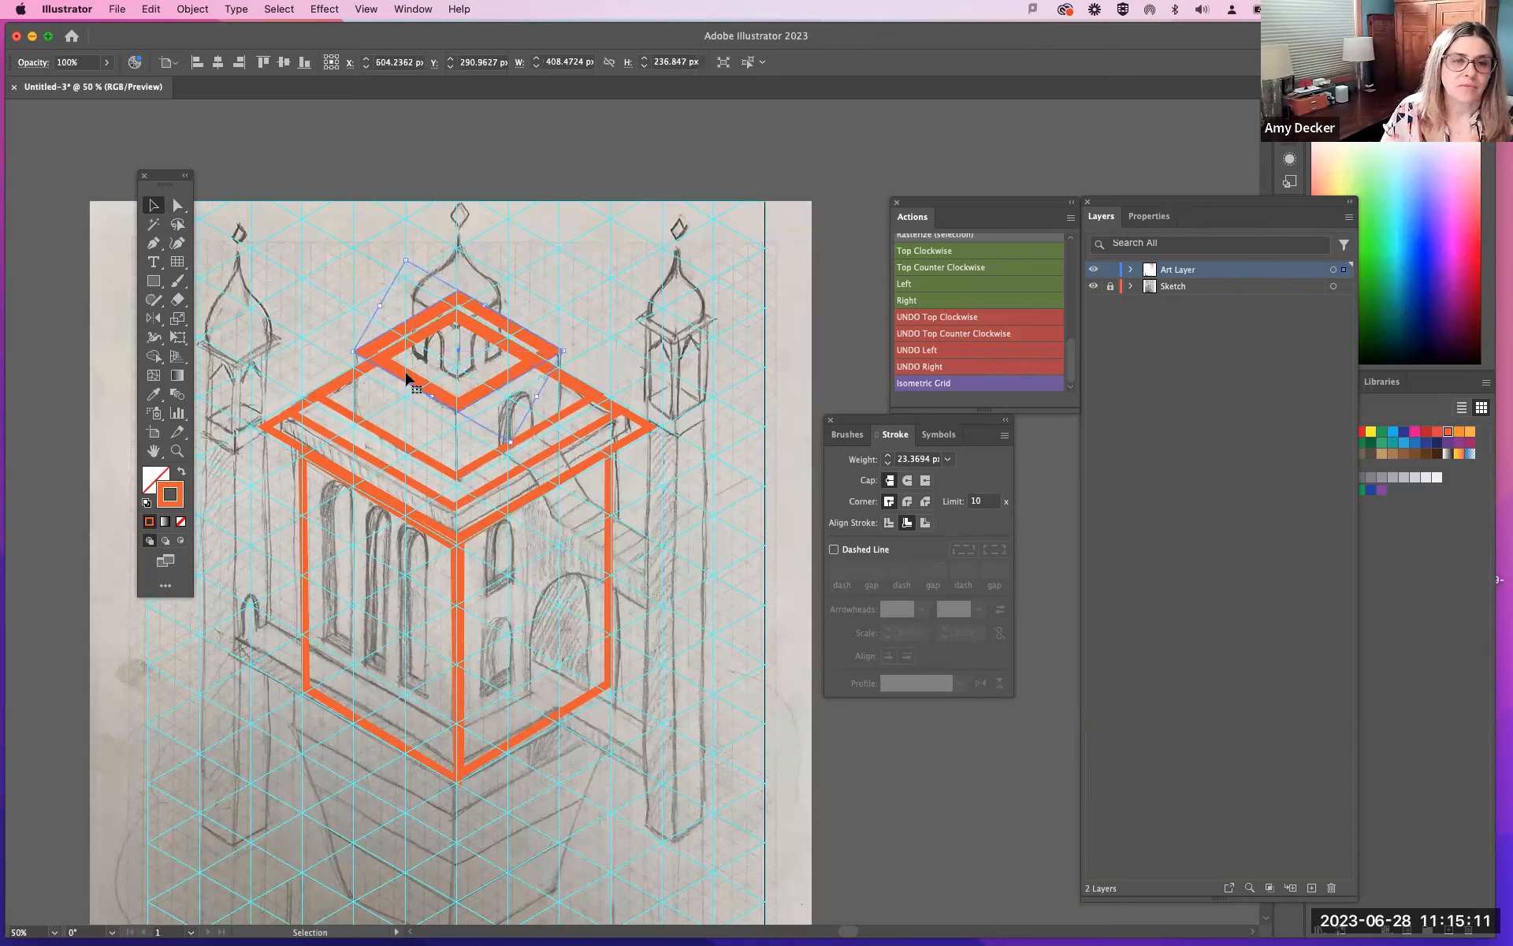
click(712, 309)
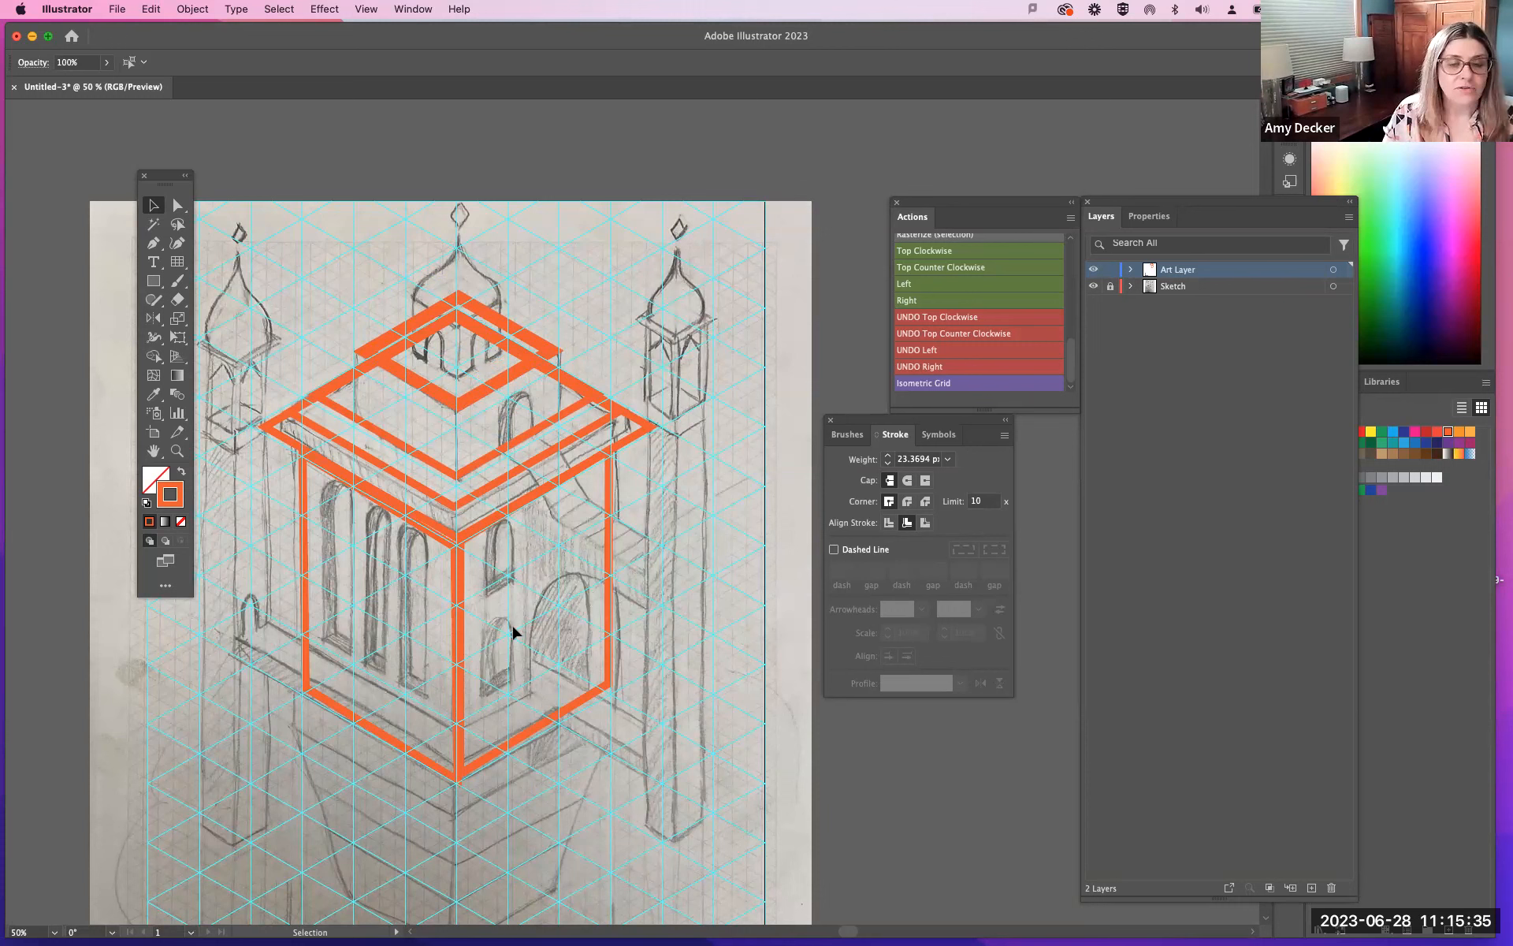
Step: Draw a circle of about 167 px and an overlapping rectangle of about 158 × 221 px over the right wall's large arch
click(153, 280)
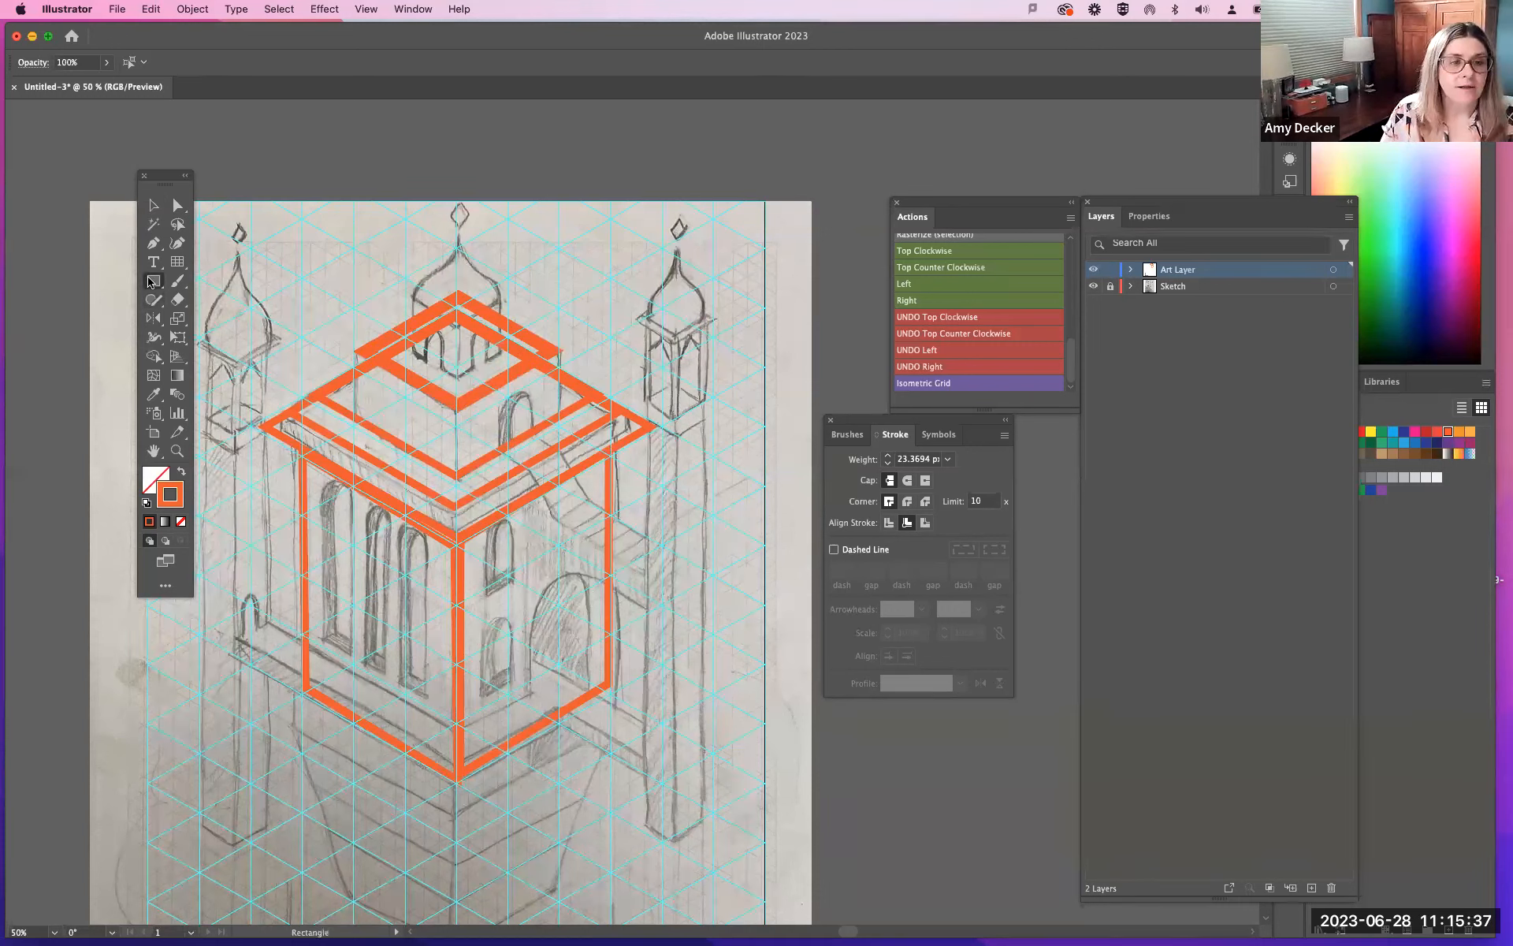
drag(151, 282, 206, 320)
drag(514, 530, 595, 610)
drag(153, 281, 199, 282)
mouse_move(524, 566)
mouse_down()
mouse_move(569, 663)
mouse_move(602, 679)
mouse_up()
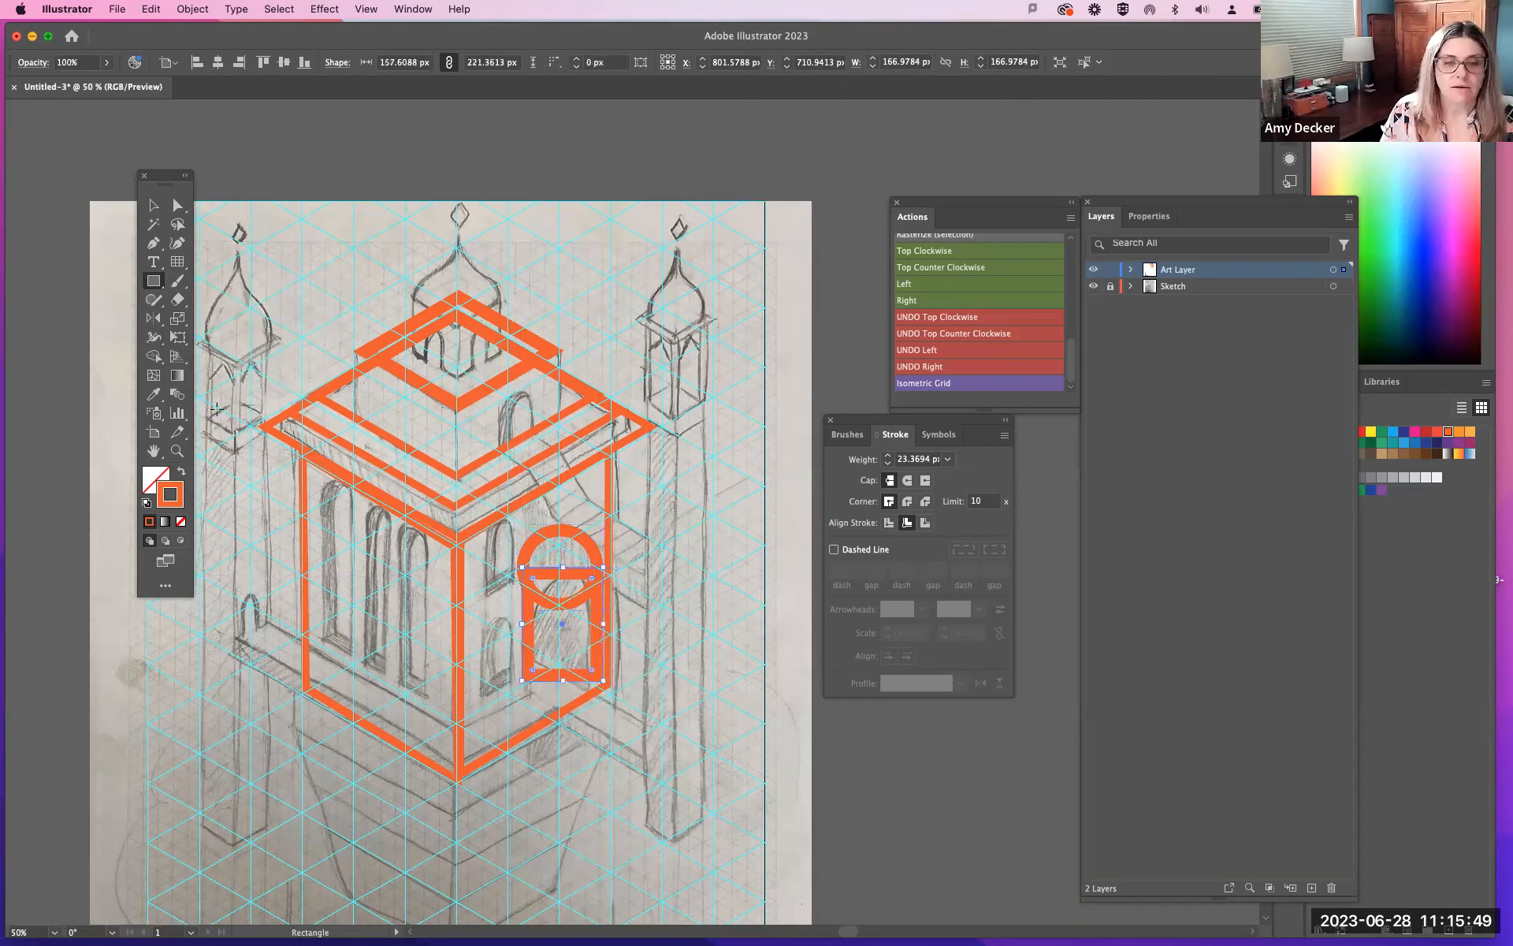
Step: Move the circle and rectangle off the building and fit them together into an arch outline about 159 × 307 px
key(v)
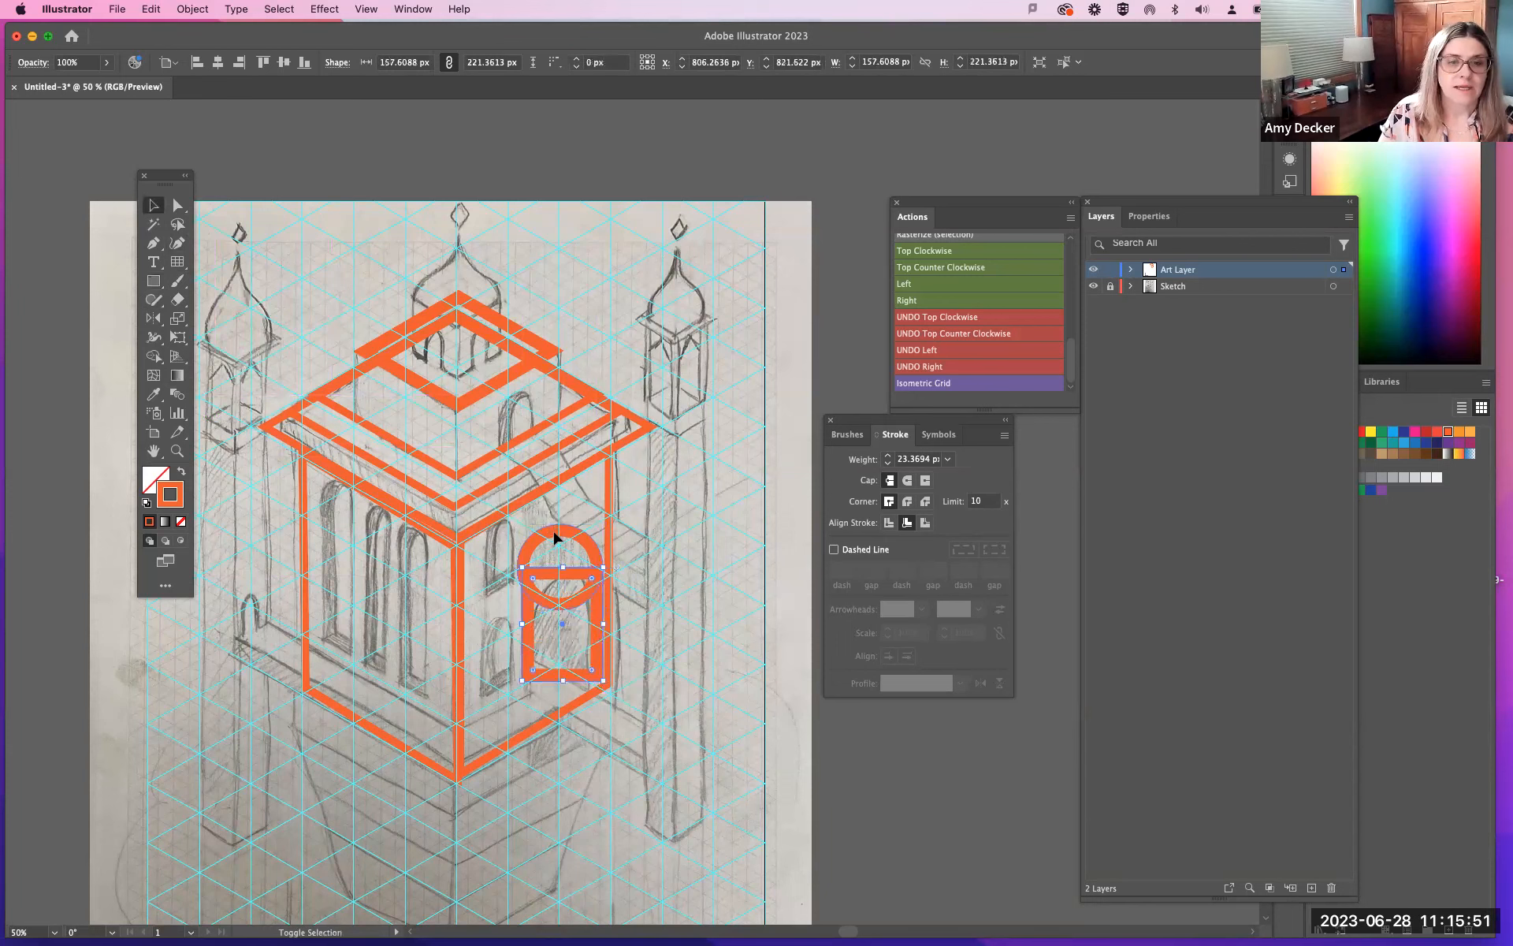
shift+click(552, 534)
scroll(755, 524, left, 1)
drag(590, 543, 798, 372)
click(815, 334)
click(724, 346)
shift+click(793, 372)
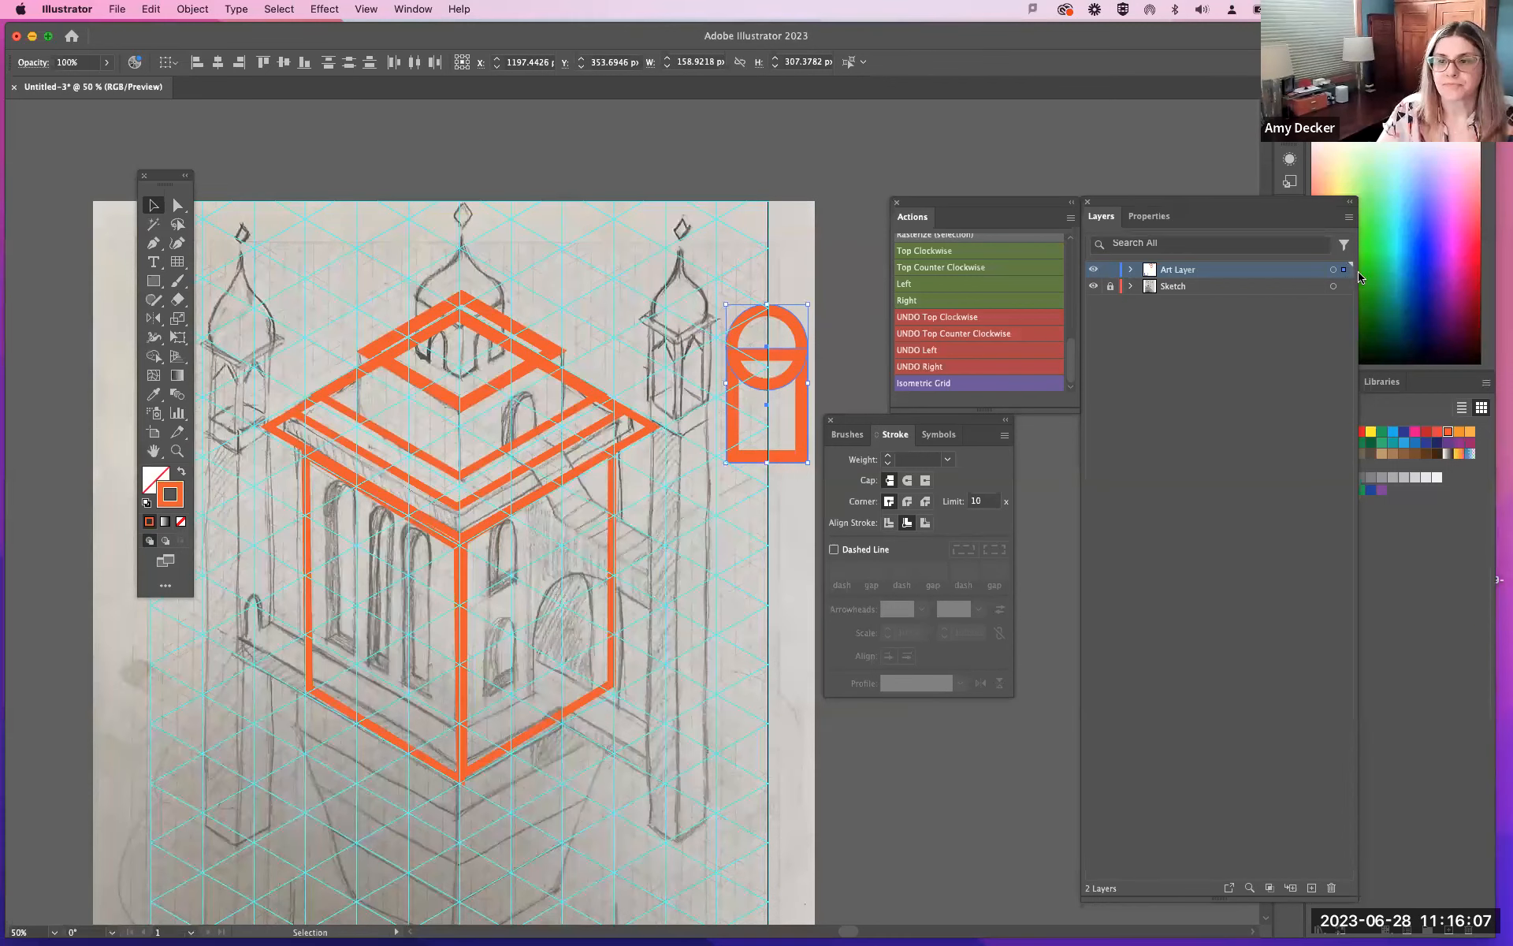
Step: Unite the circle and rectangle into one arch with Pathfinder and move it back over the right wall
drag(1358, 281, 1281, 310)
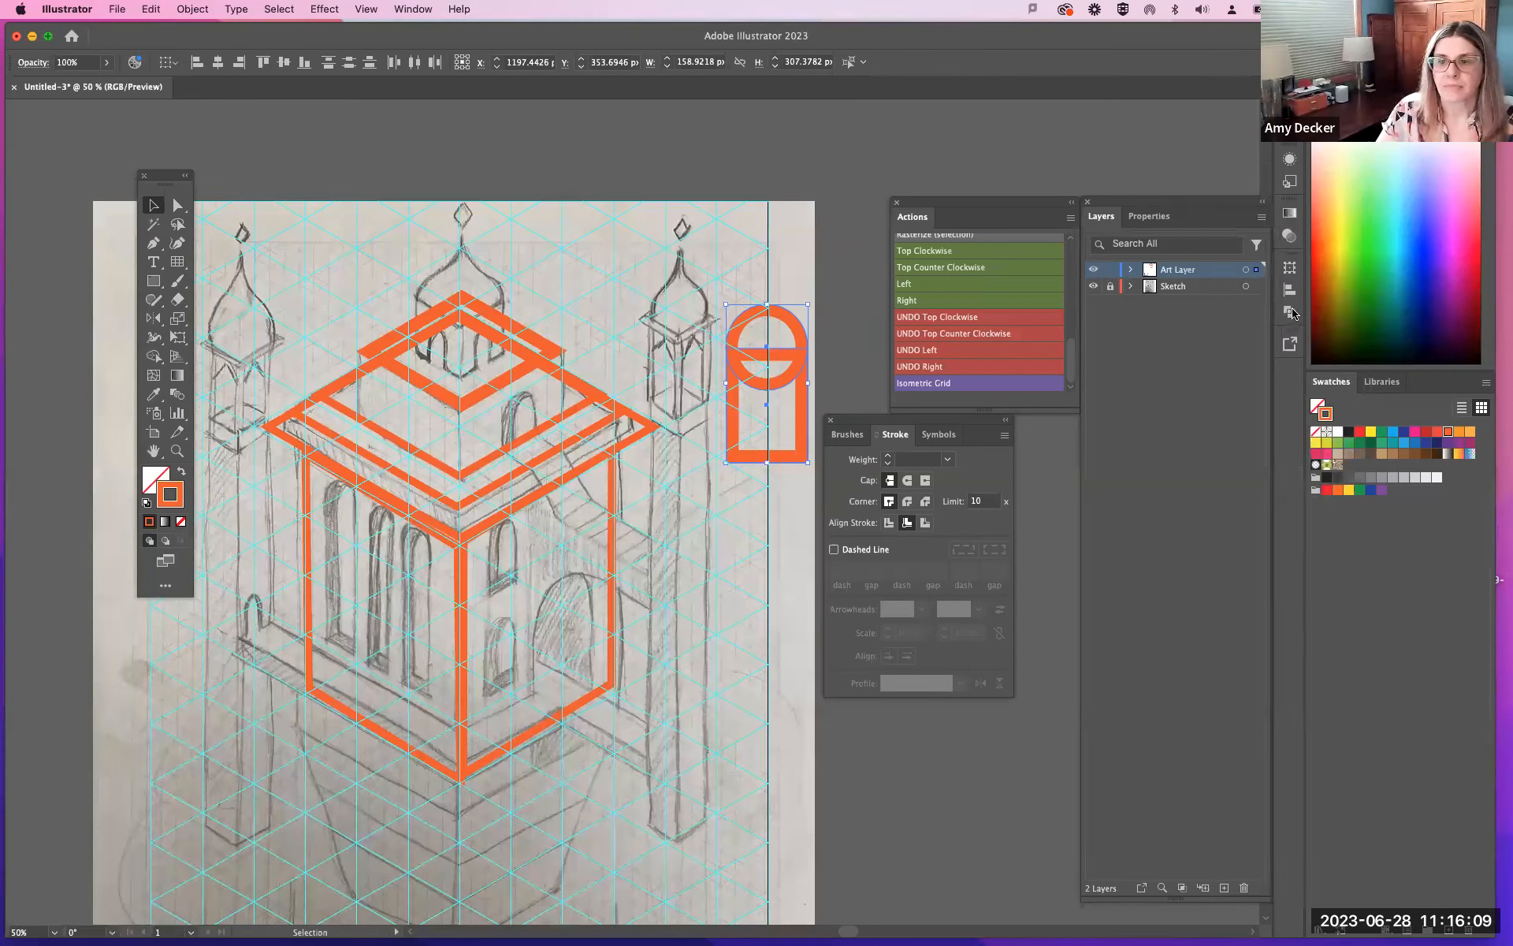
key(super+shift+F9)
click(1097, 301)
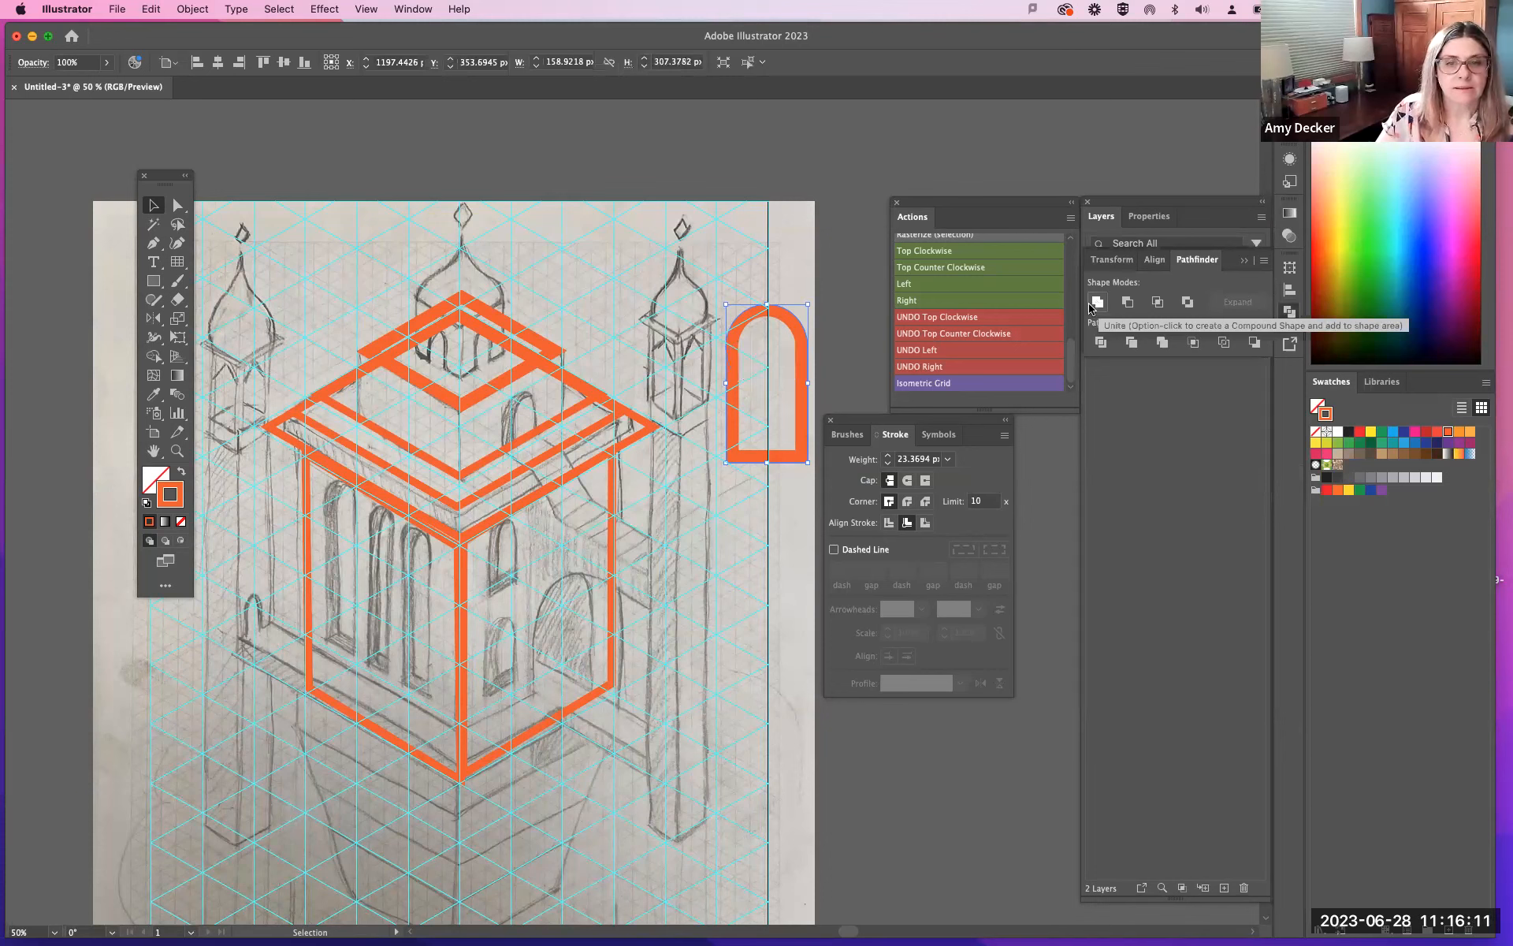
drag(799, 355, 581, 571)
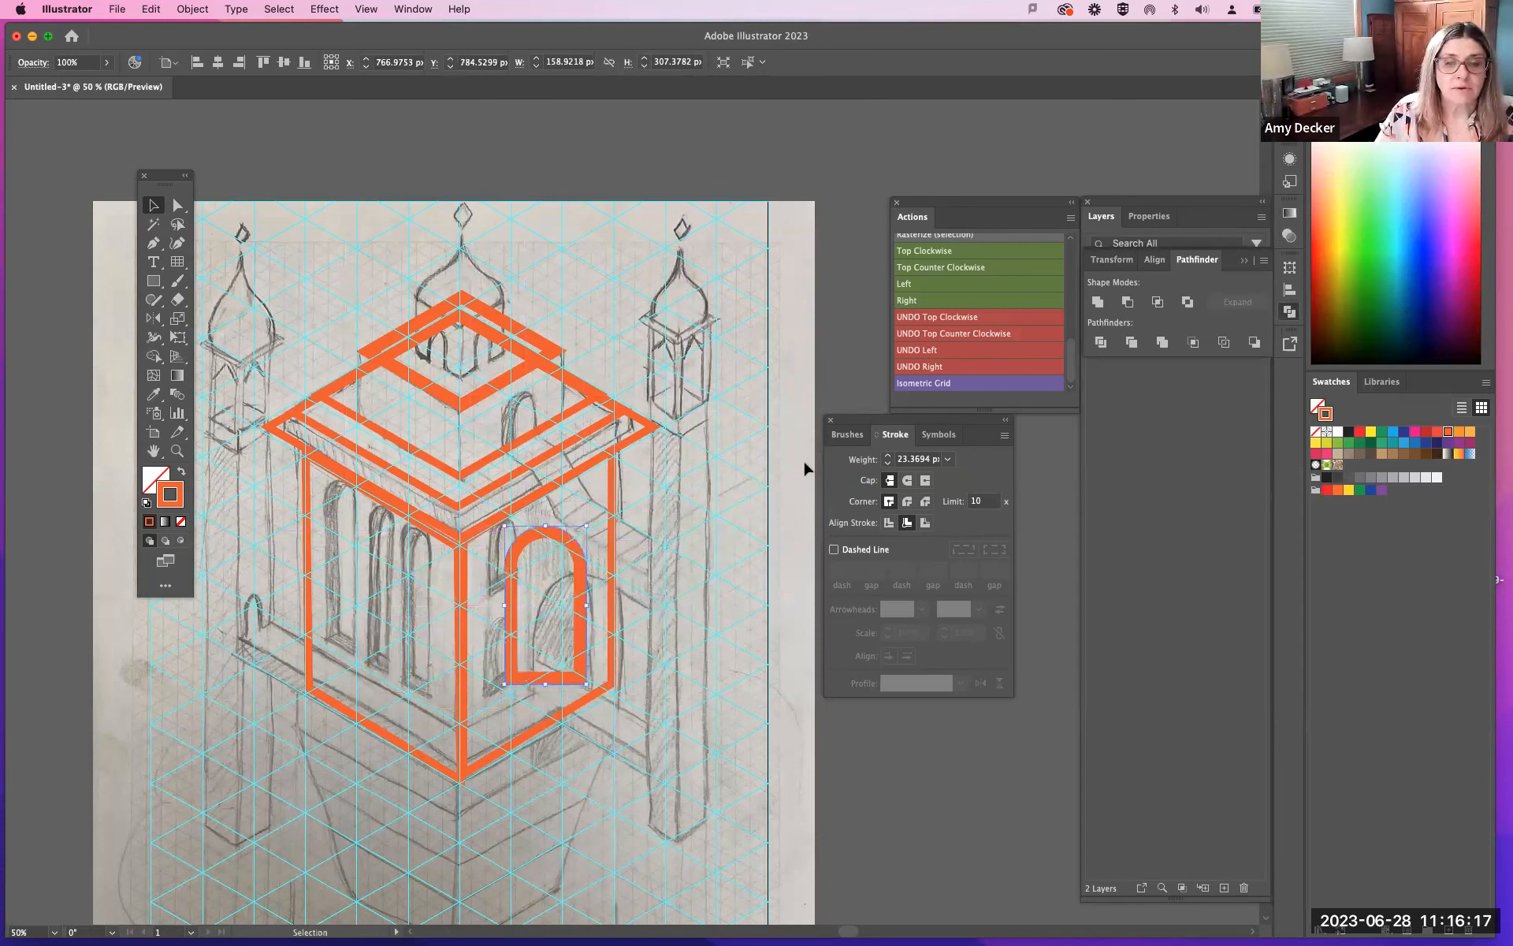
Step: Apply the Right isometric action to the arch and scale it down onto the right wall's lower small window
click(915, 300)
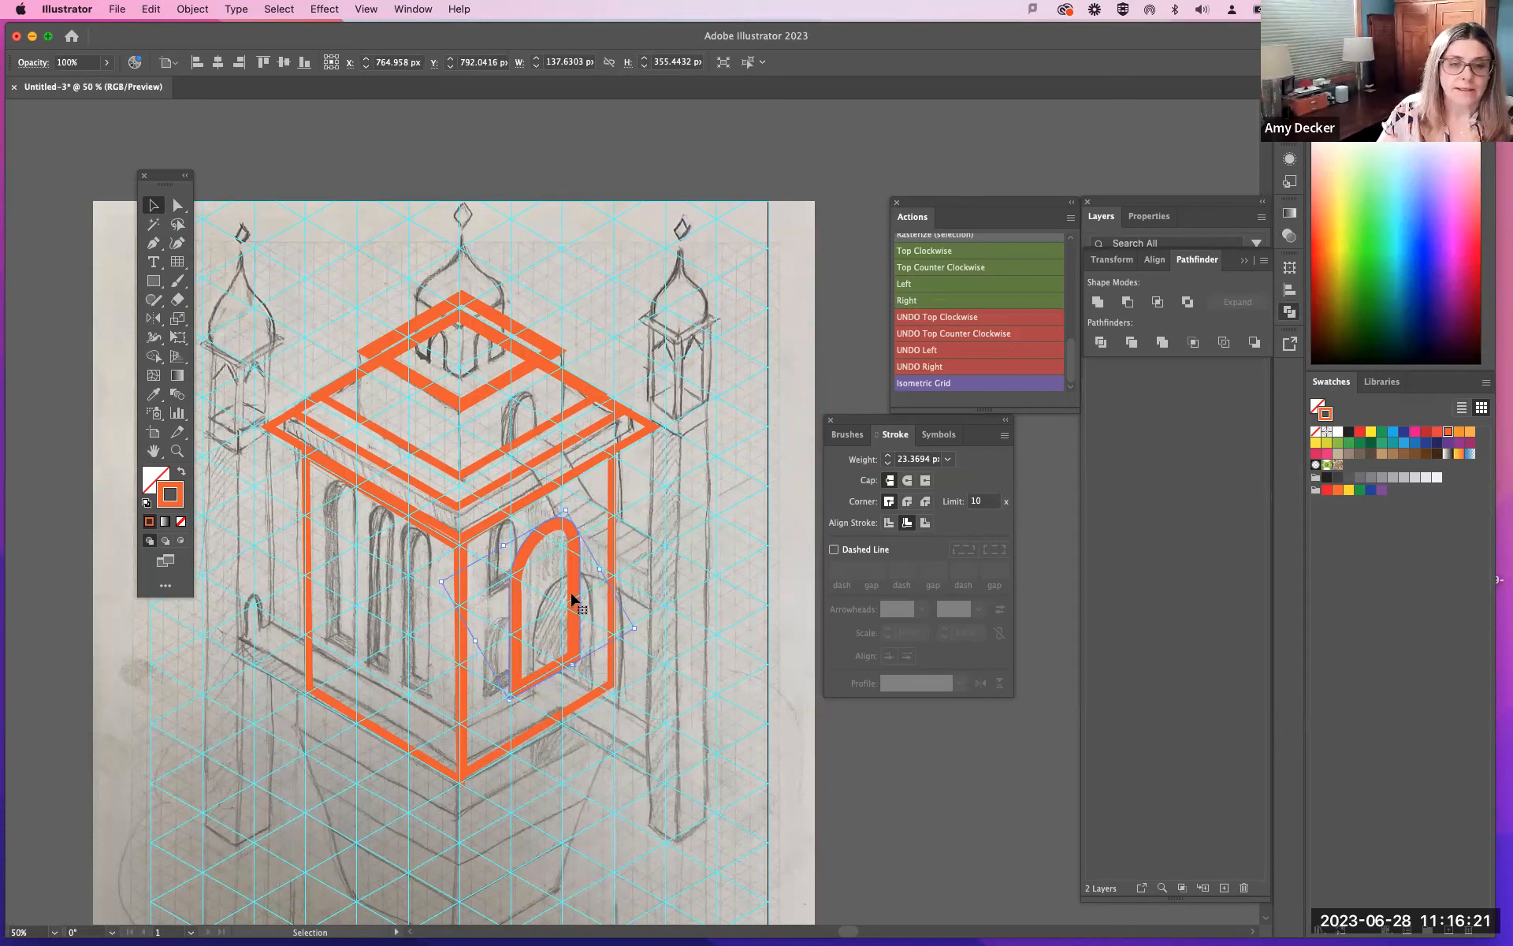
drag(567, 599, 549, 605)
mouse_move(542, 511)
mouse_down()
mouse_move(556, 601)
mouse_move(709, 611)
mouse_up()
click(755, 614)
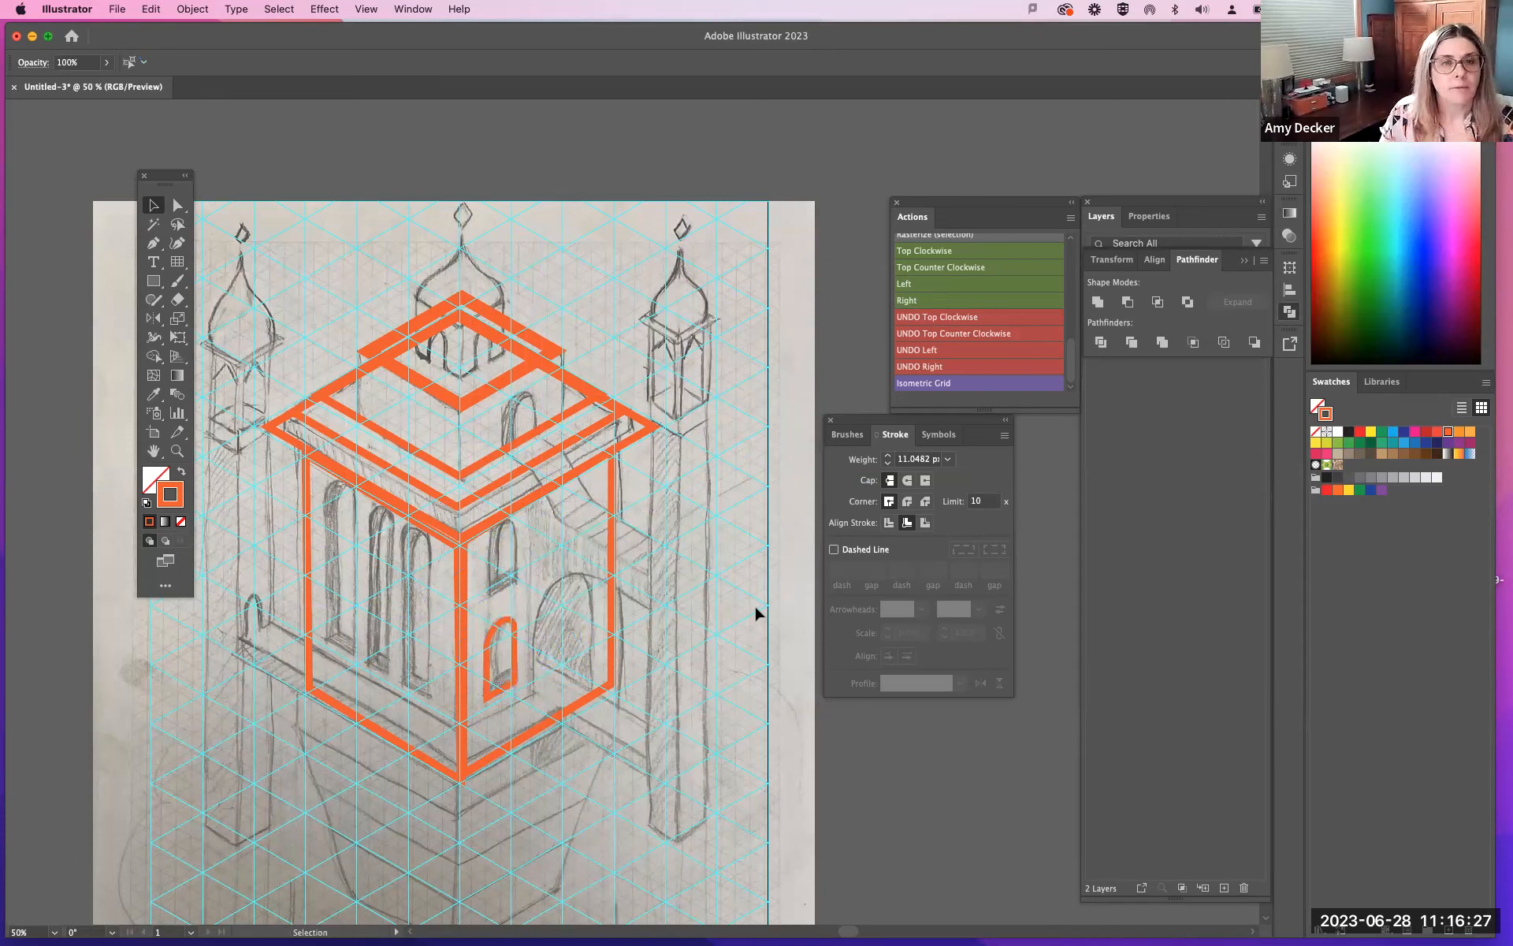